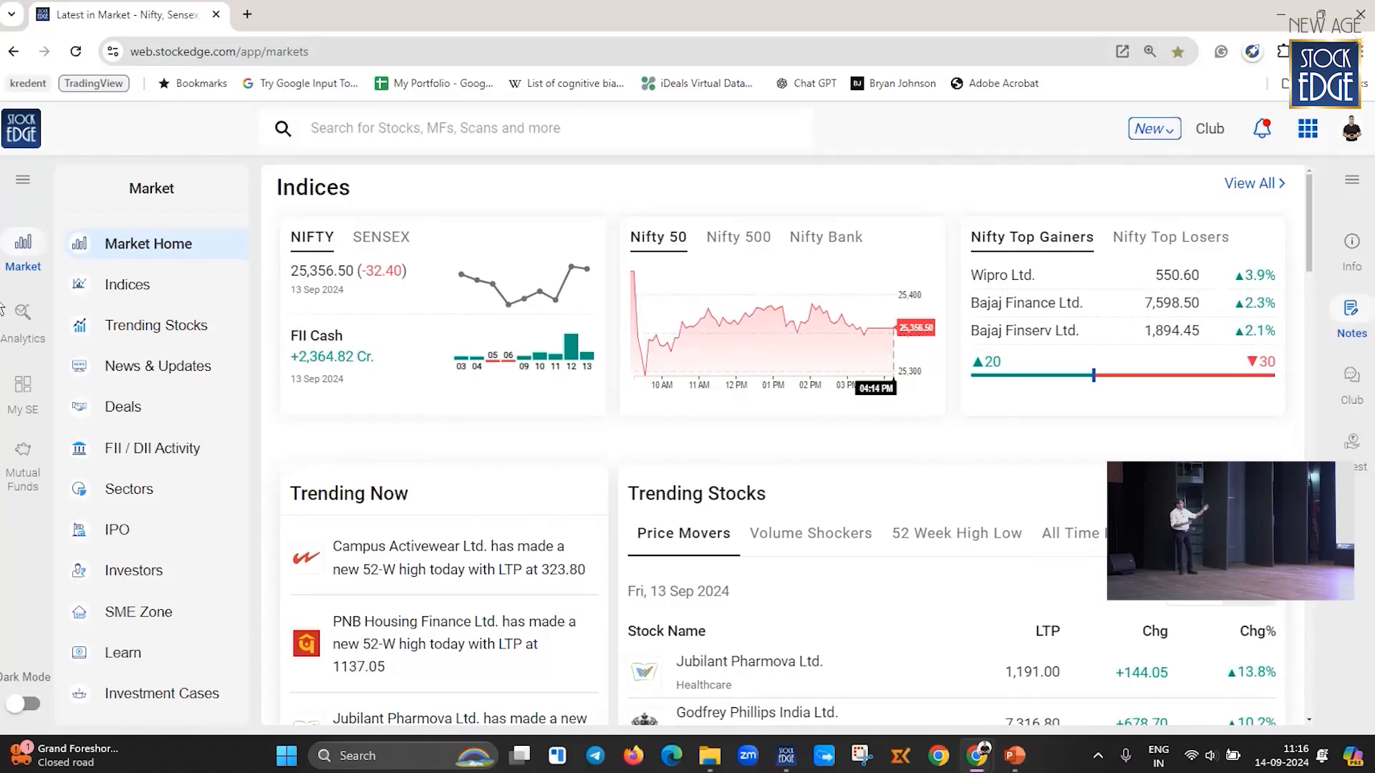
Step: View the market Indices page, and return to the Market Home overview
{"action": "mouse_move", "coordinate": [21, 379]}
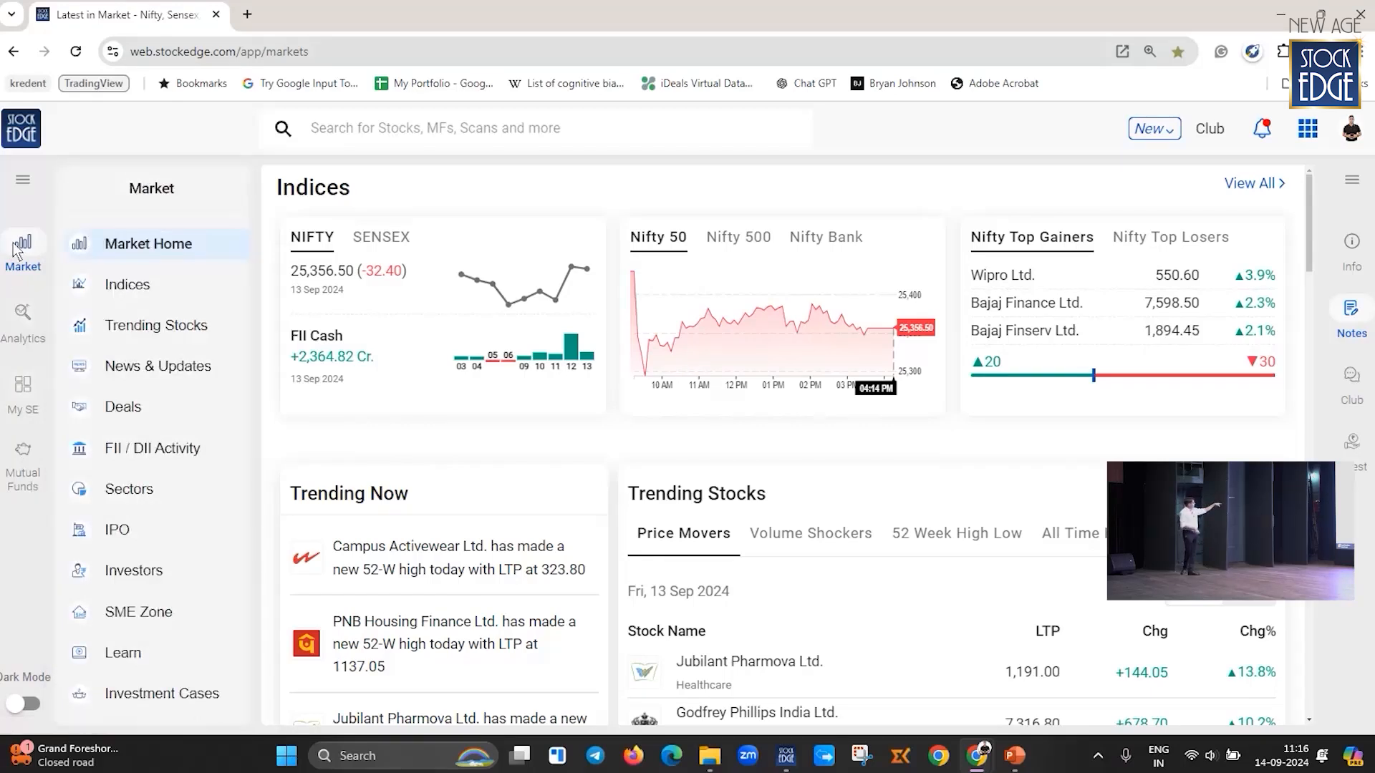
{"action": "mouse_move", "coordinate": [11, 329]}
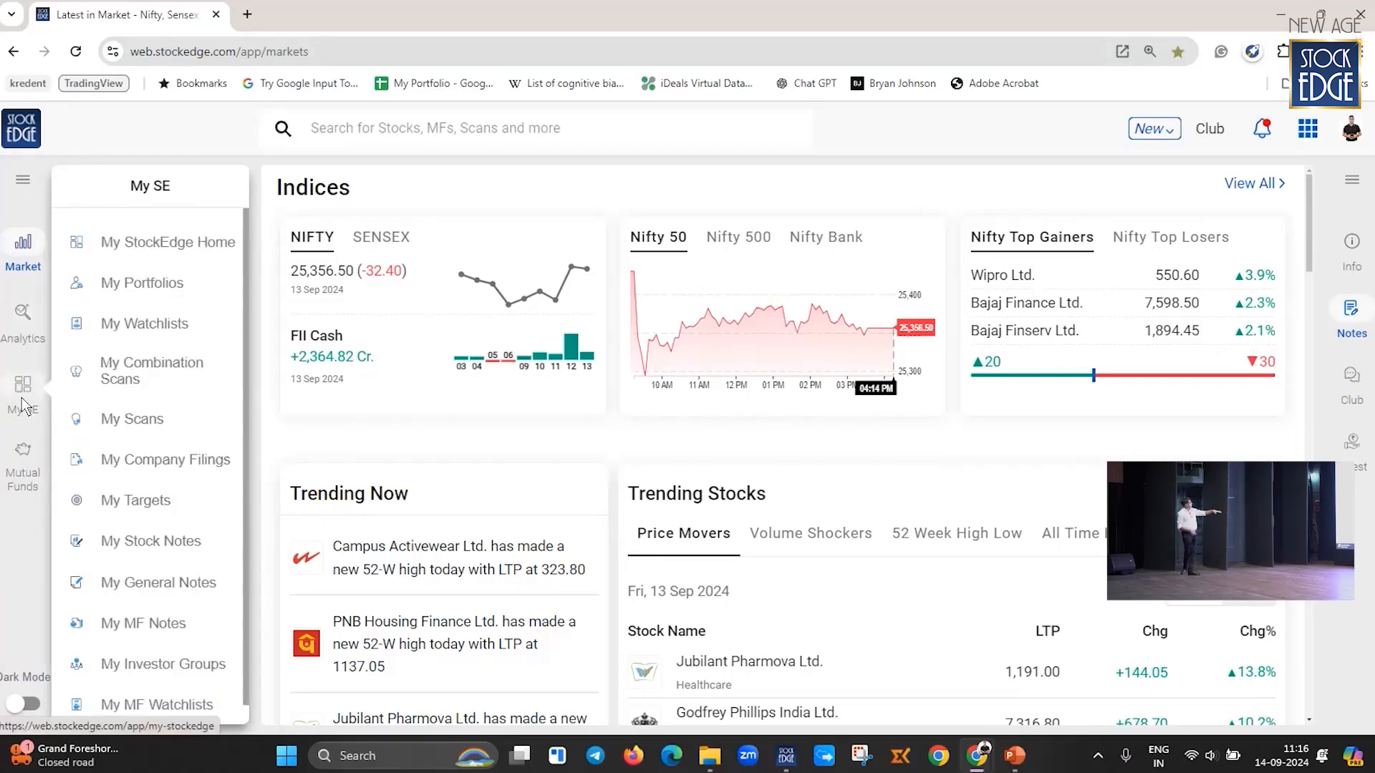
{"action": "left_click", "coordinate": [155, 279]}
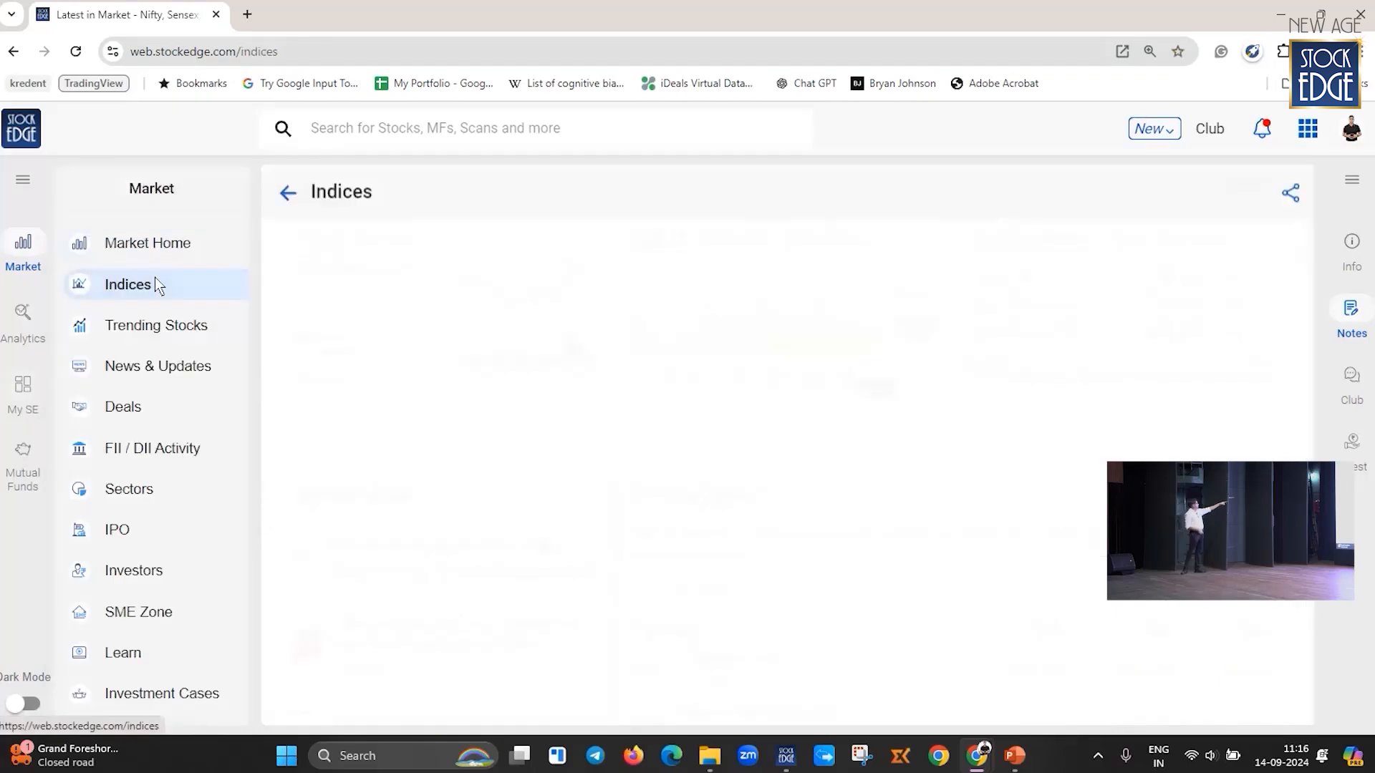
{"action": "left_click", "coordinate": [174, 246]}
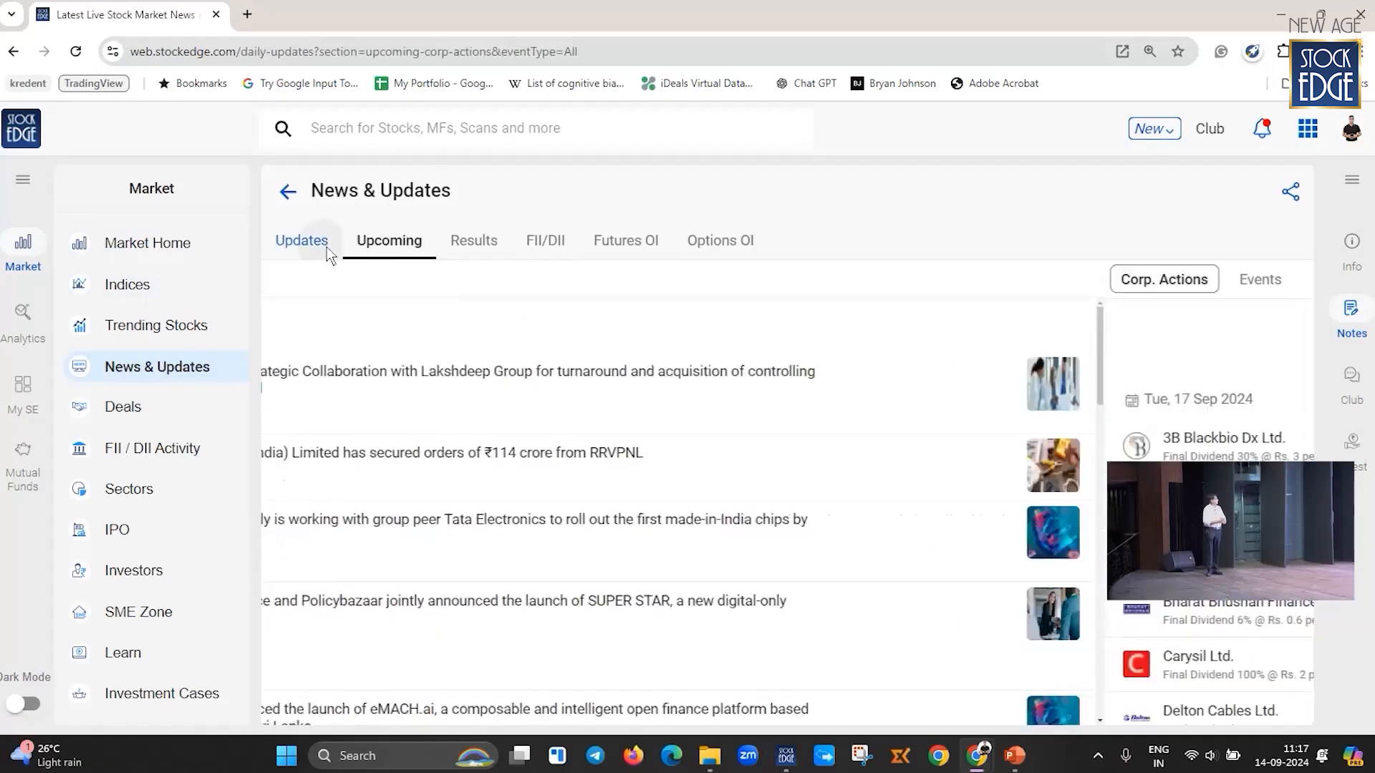
Step: Show the latest news items in News & Updates and skim the headlines for 13 Sep 2024
{"action": "left_click", "coordinate": [325, 249]}
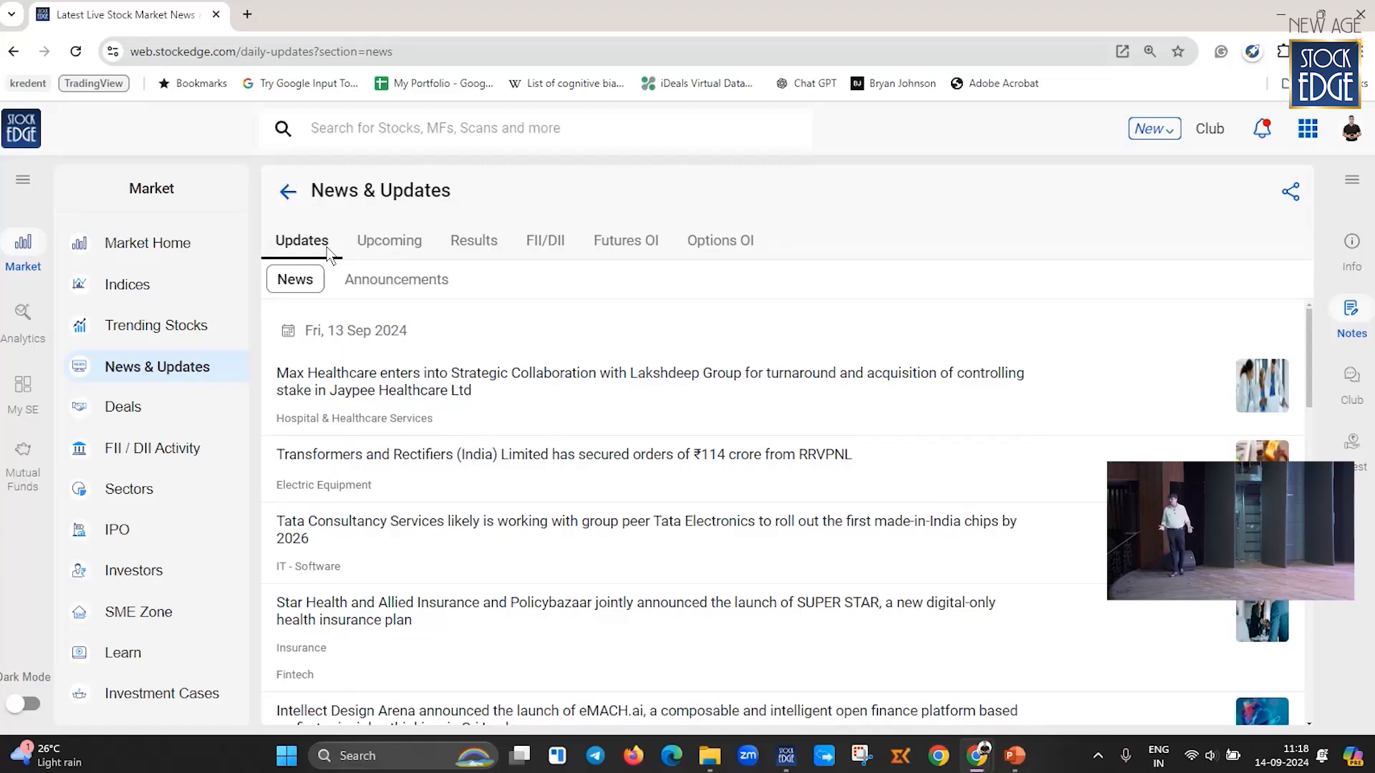
{"action": "left_click", "coordinate": [450, 394]}
{"action": "left_click", "coordinate": [836, 246]}
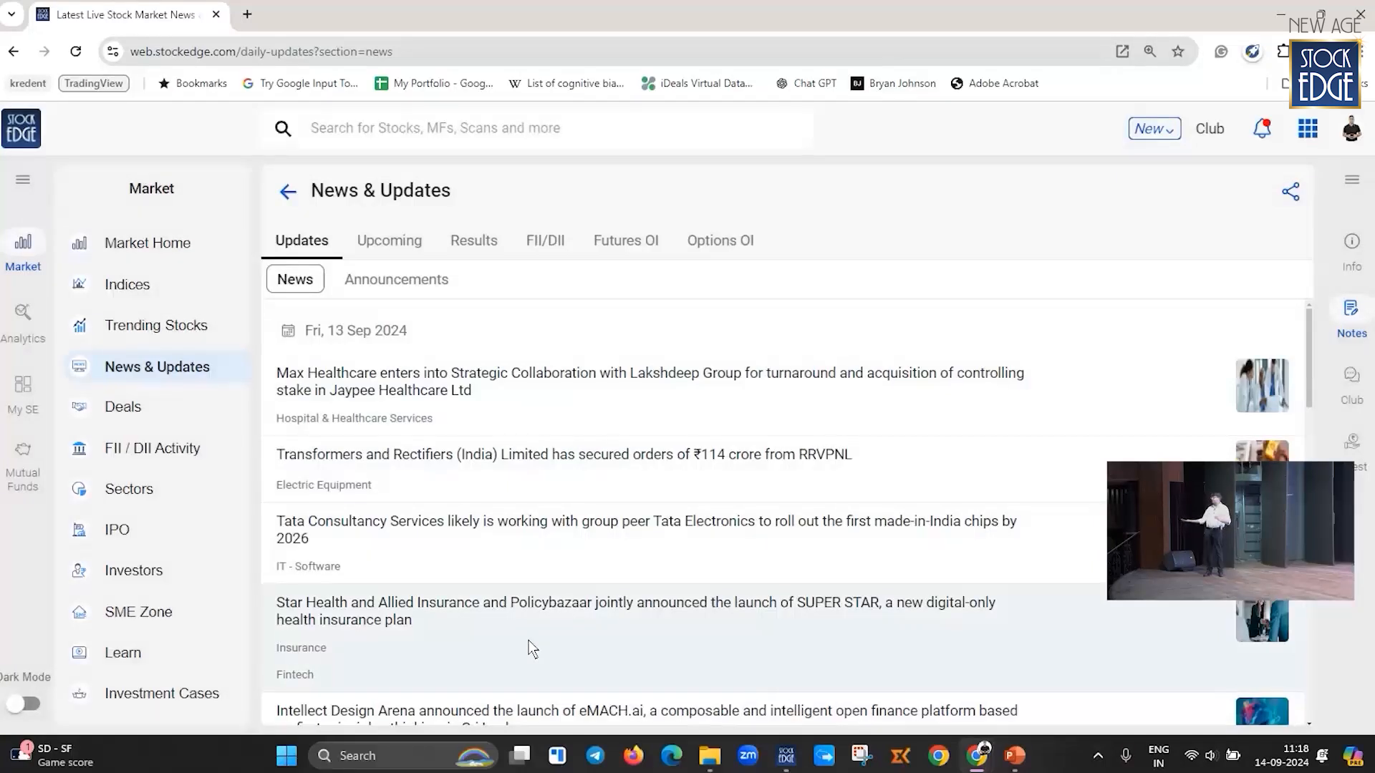
{"action": "scroll", "coordinate": [528, 640], "scroll_direction": "down", "scroll_amount": 4}
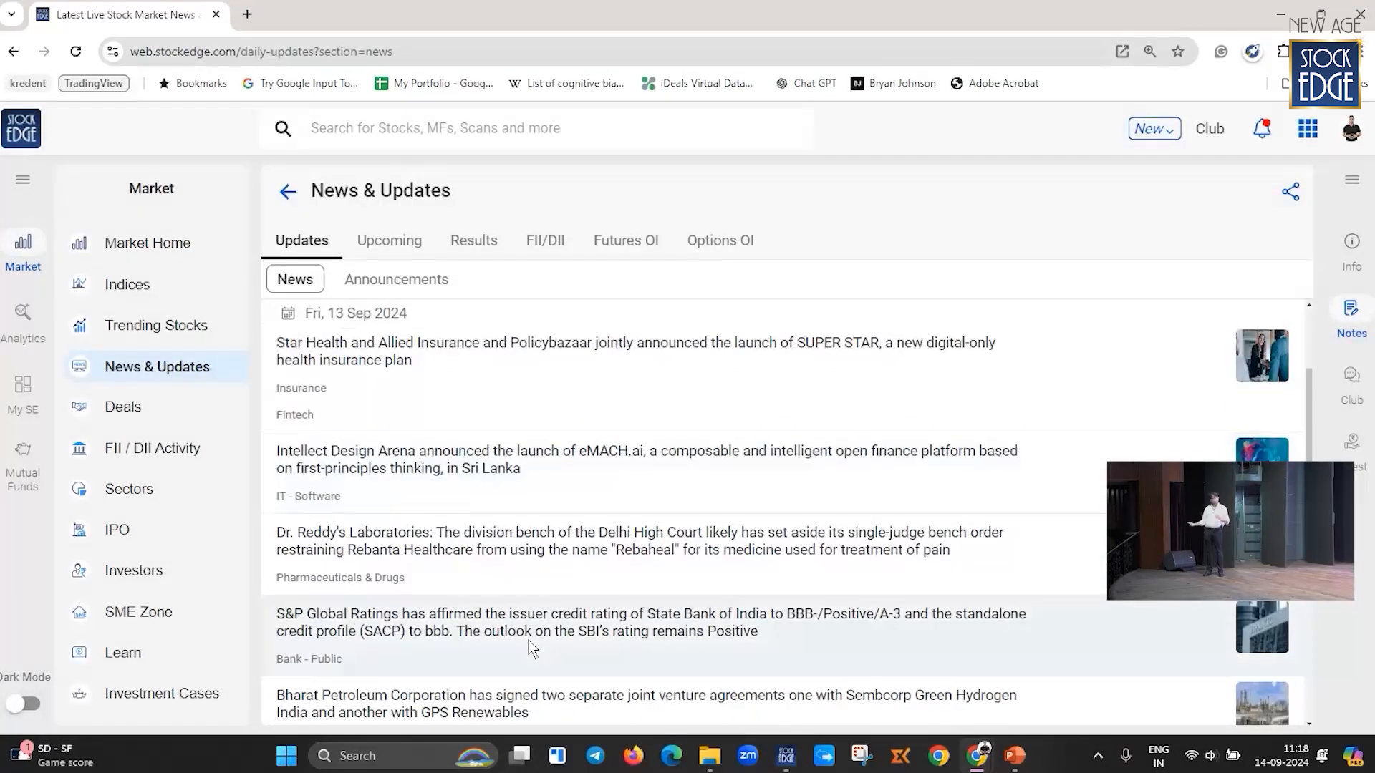
{"action": "scroll", "coordinate": [528, 641], "scroll_direction": "up", "scroll_amount": 4}
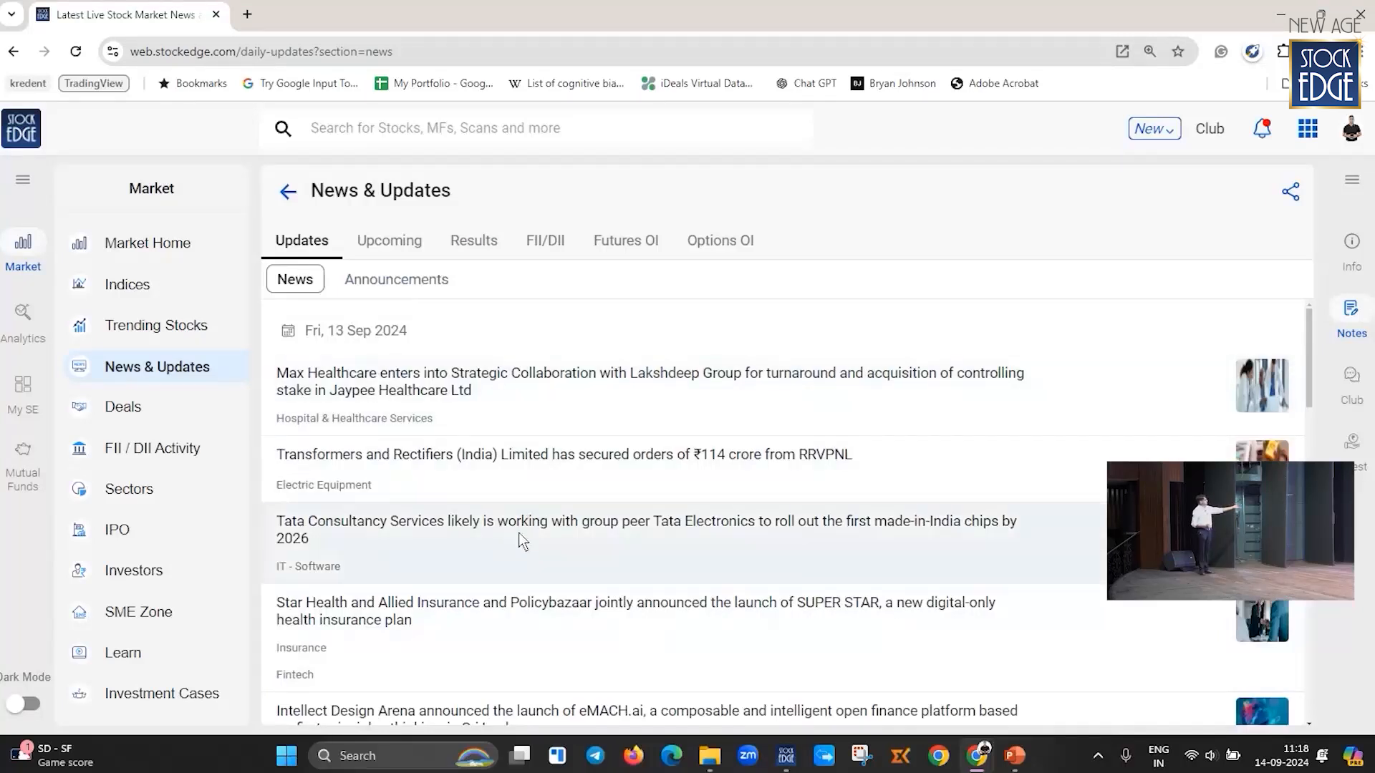
Step: View the Tata Consultancy Services Ltd. stock page from its made-in-India chips news item, and return to browse the news list
{"action": "left_click", "coordinate": [519, 533]}
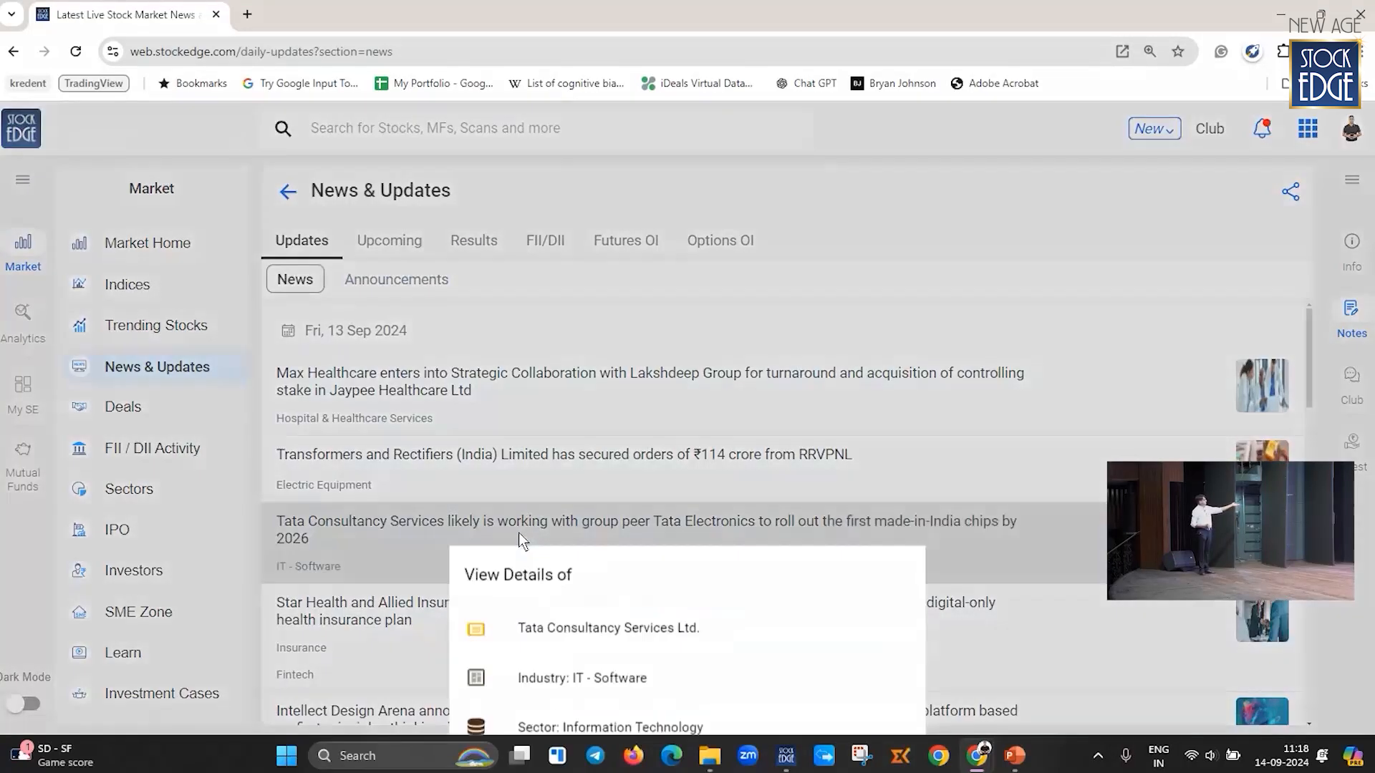
{"action": "left_click", "coordinate": [578, 617]}
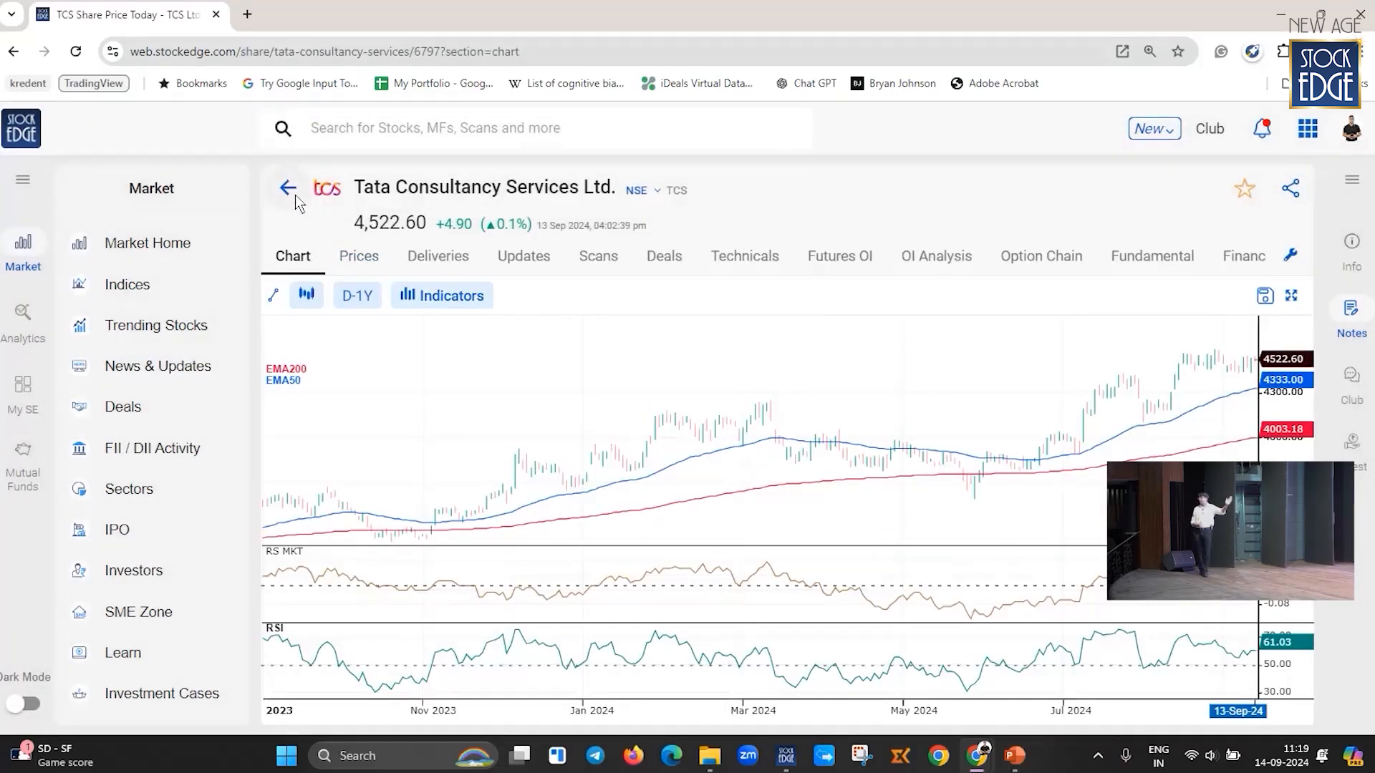
{"action": "left_click", "coordinate": [295, 195]}
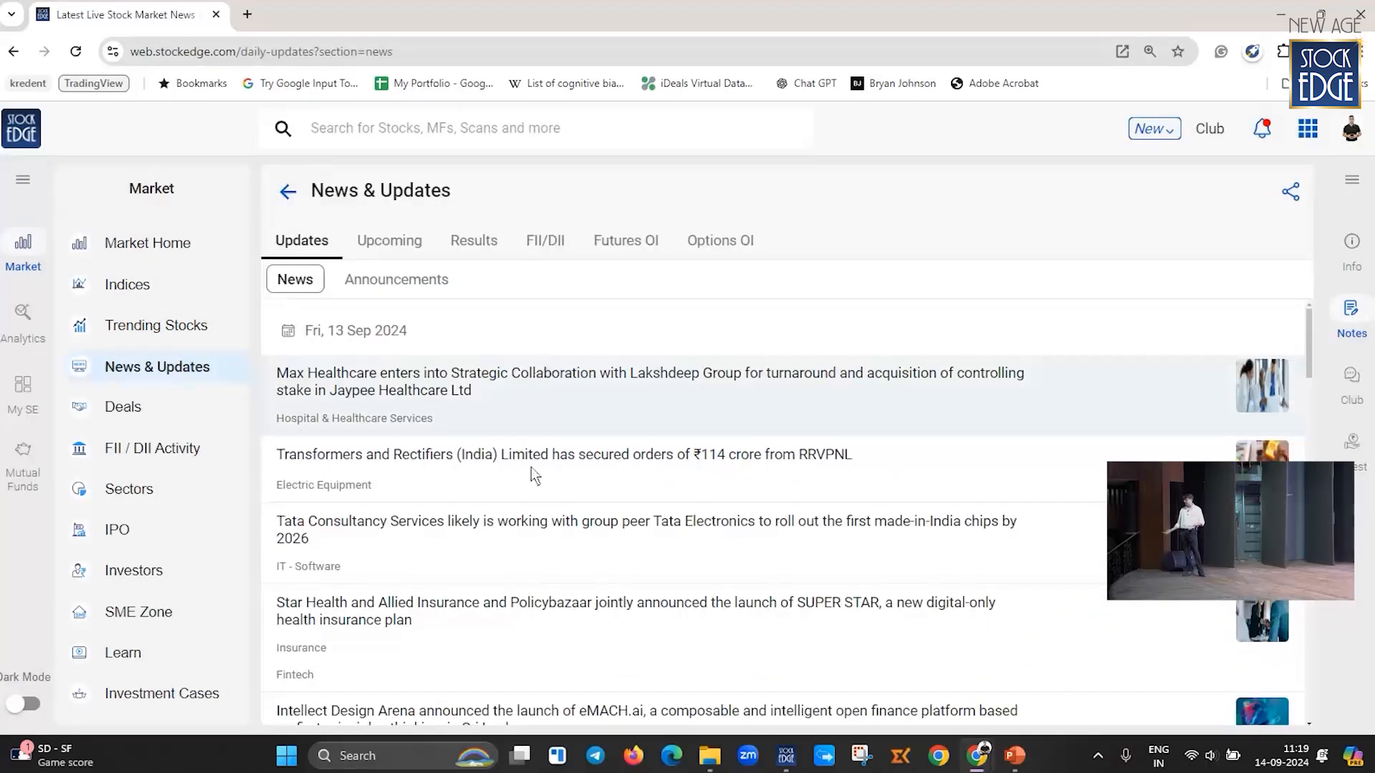
{"action": "scroll", "coordinate": [521, 573], "scroll_direction": "down", "scroll_amount": 1}
{"action": "scroll", "coordinate": [521, 572], "scroll_direction": "down", "scroll_amount": 3}
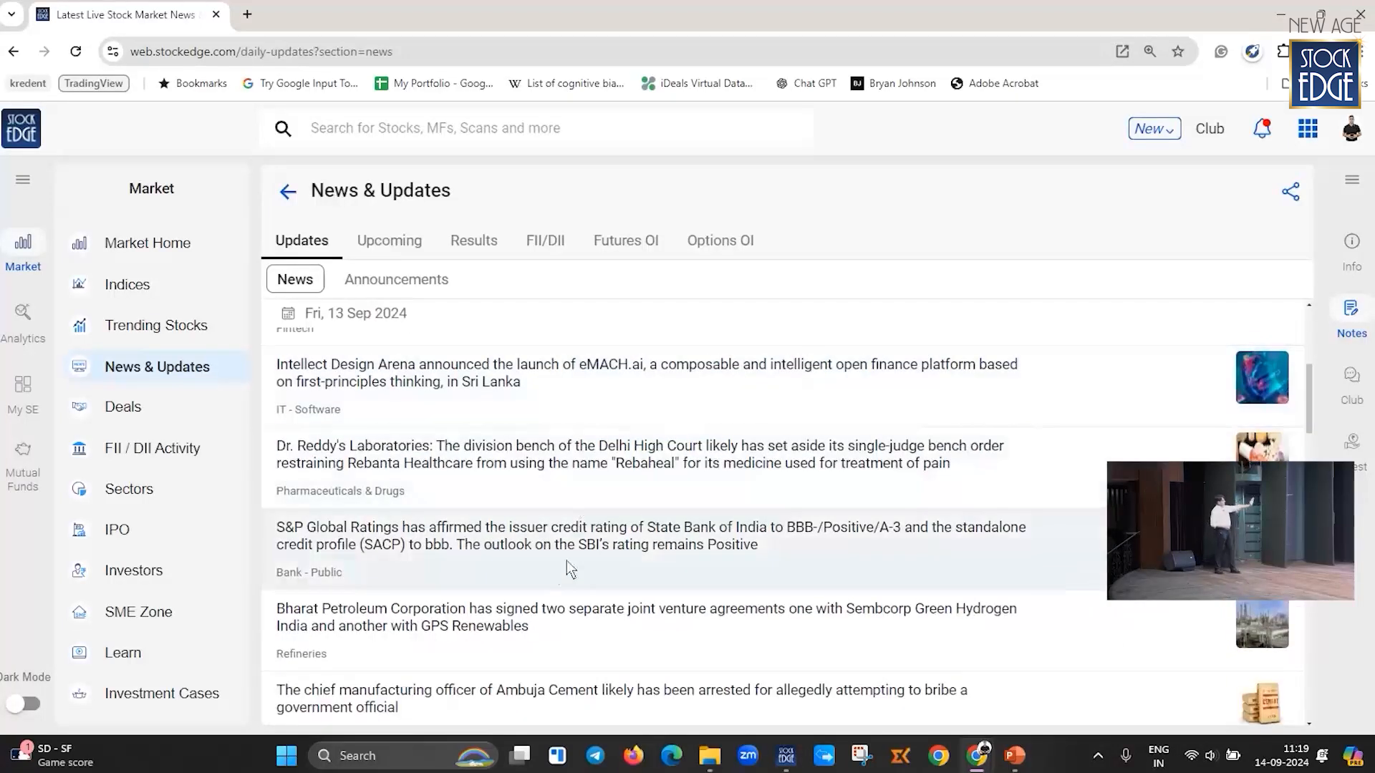
{"action": "scroll", "coordinate": [644, 501], "scroll_direction": "up", "scroll_amount": 4}
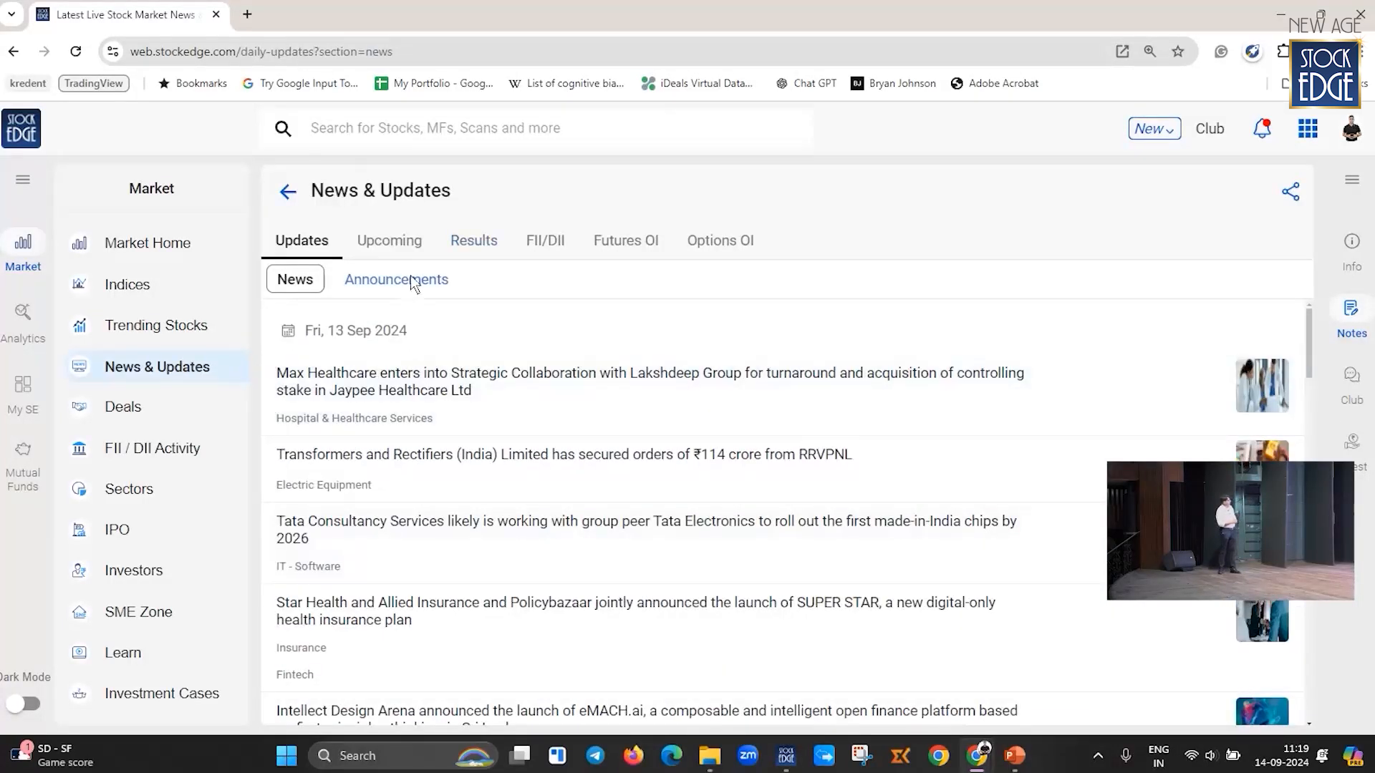
Step: Open the PDF of the Thermax Ltd. "Receipt Of Order" announcement and read through its pages
{"action": "left_click", "coordinate": [411, 281]}
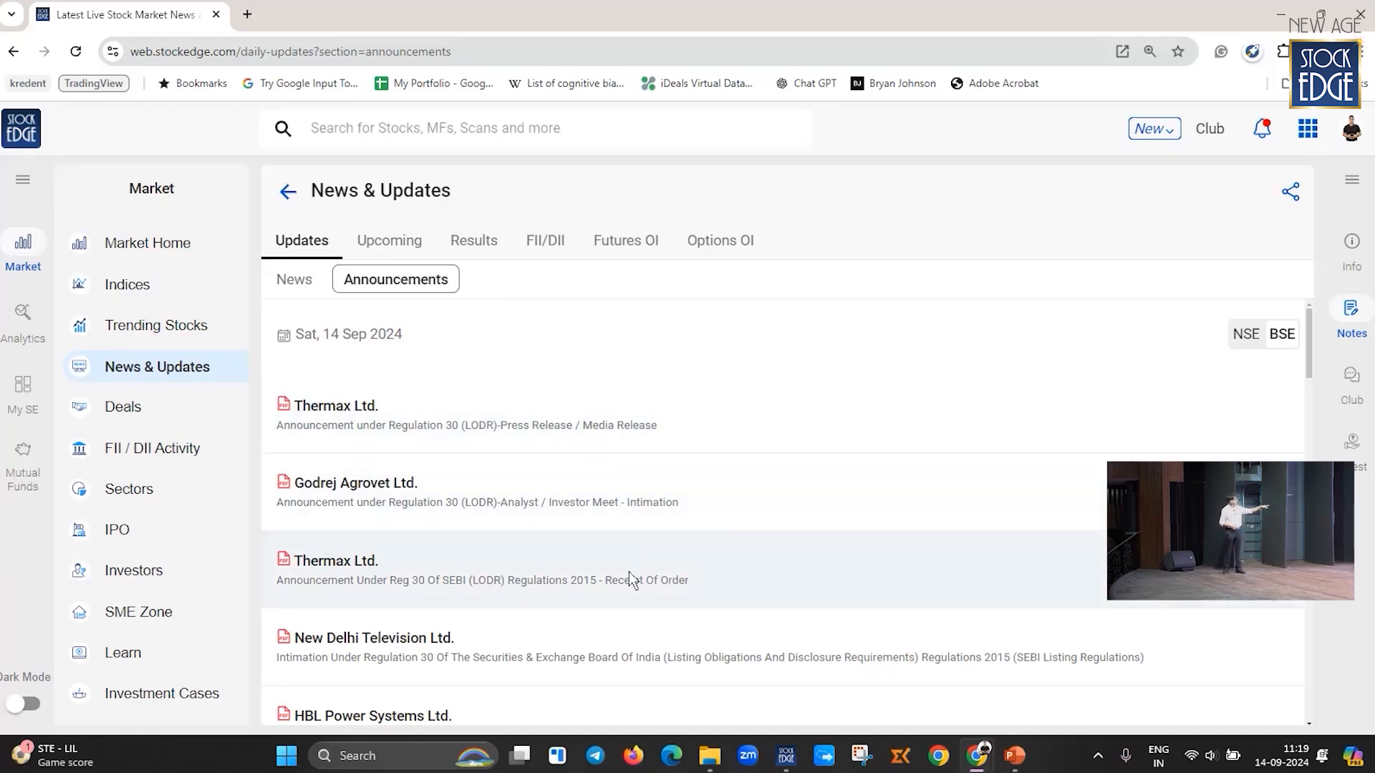
{"action": "left_click", "coordinate": [572, 581]}
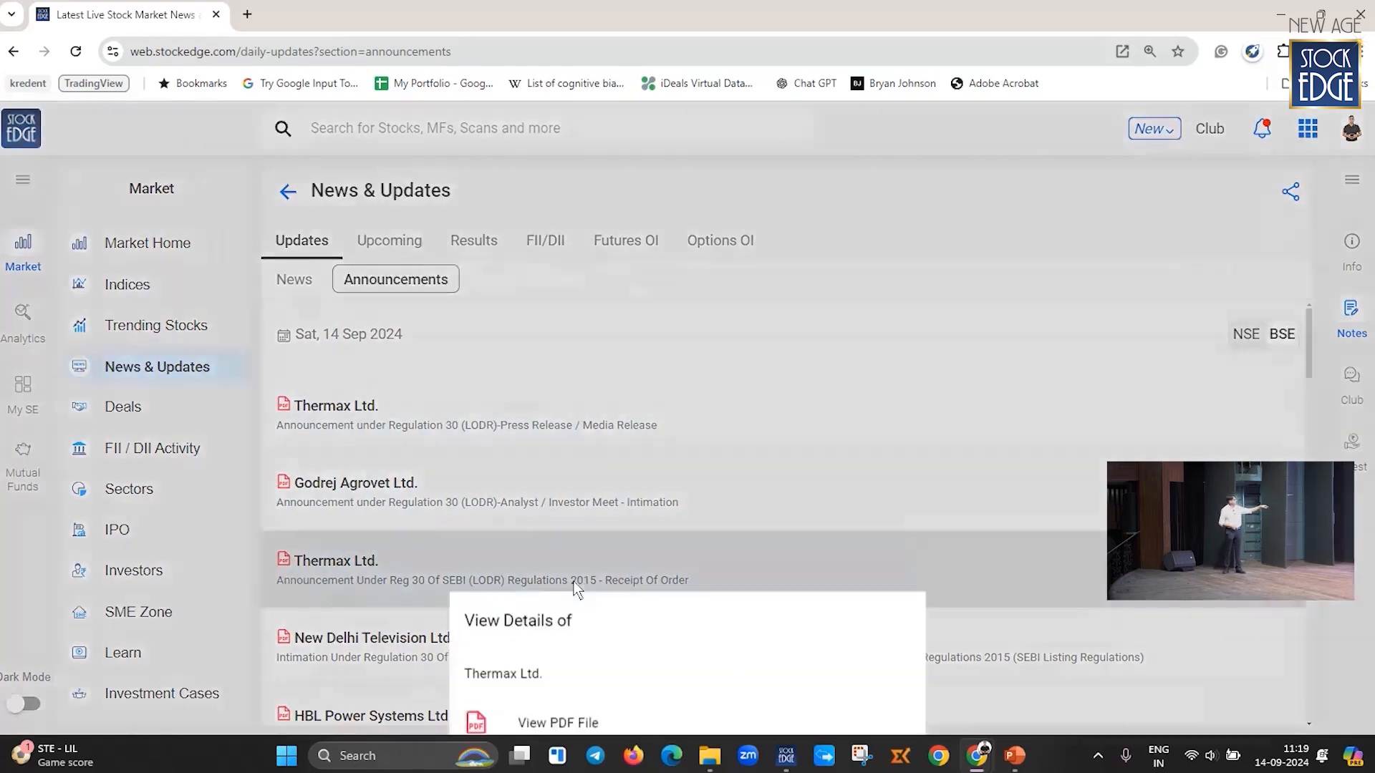
{"action": "left_click", "coordinate": [573, 711]}
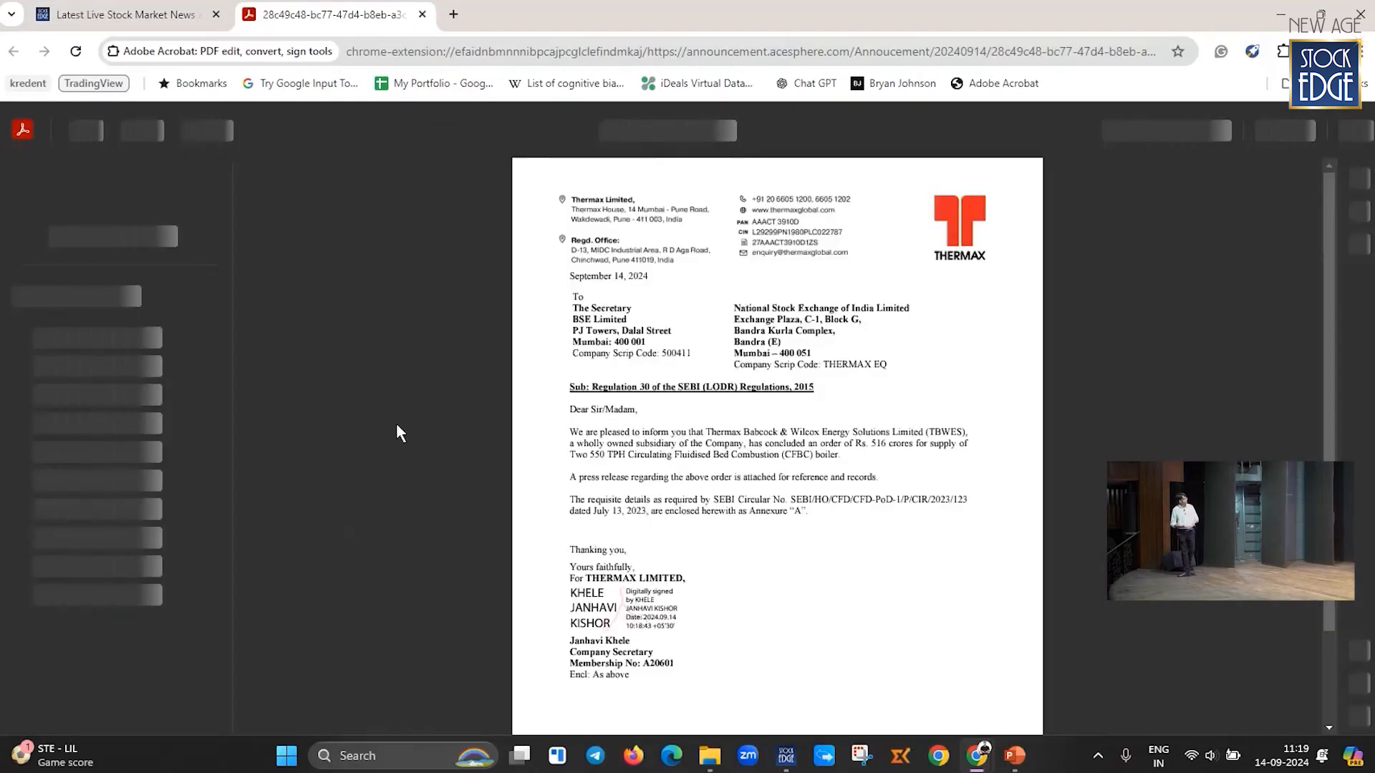
{"action": "scroll", "coordinate": [459, 443], "scroll_direction": "down", "scroll_amount": 2}
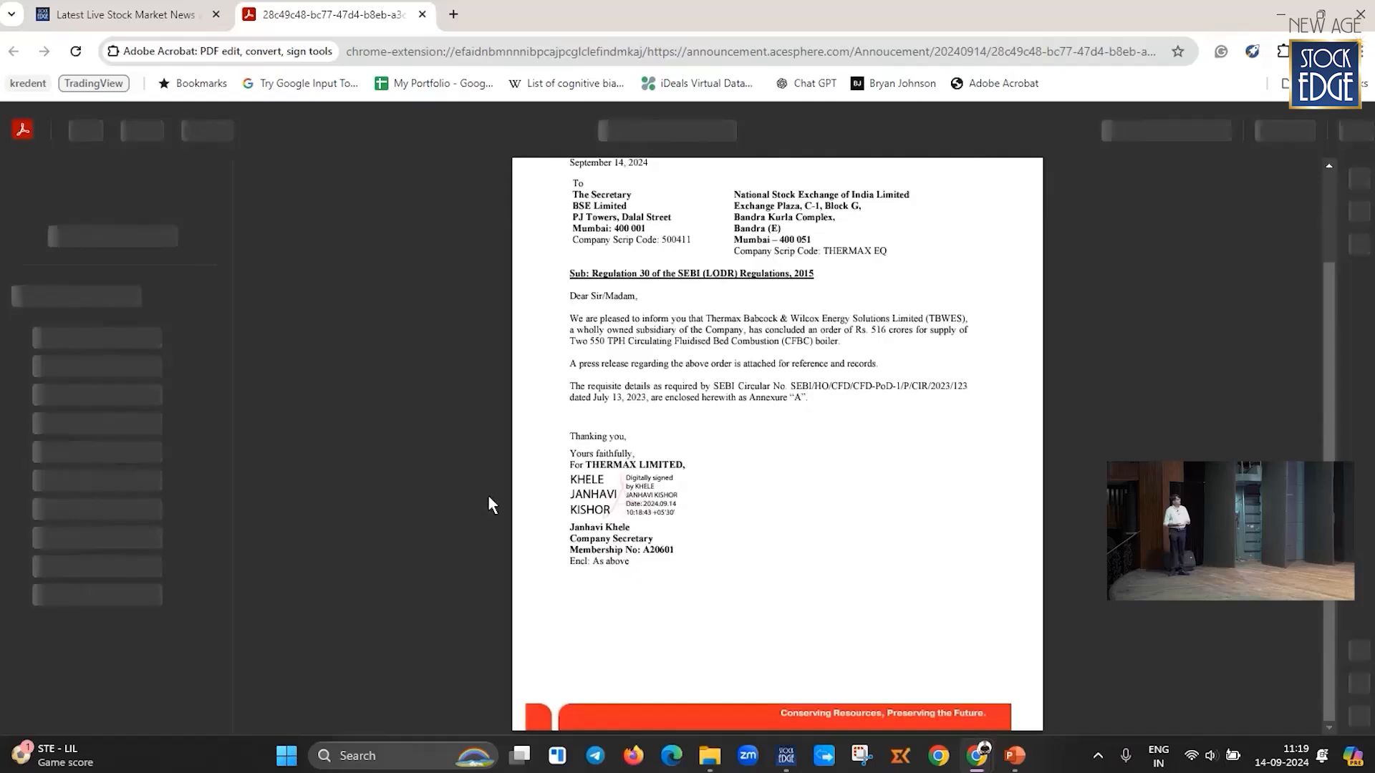
{"action": "scroll", "coordinate": [488, 494], "scroll_direction": "down", "scroll_amount": 15}
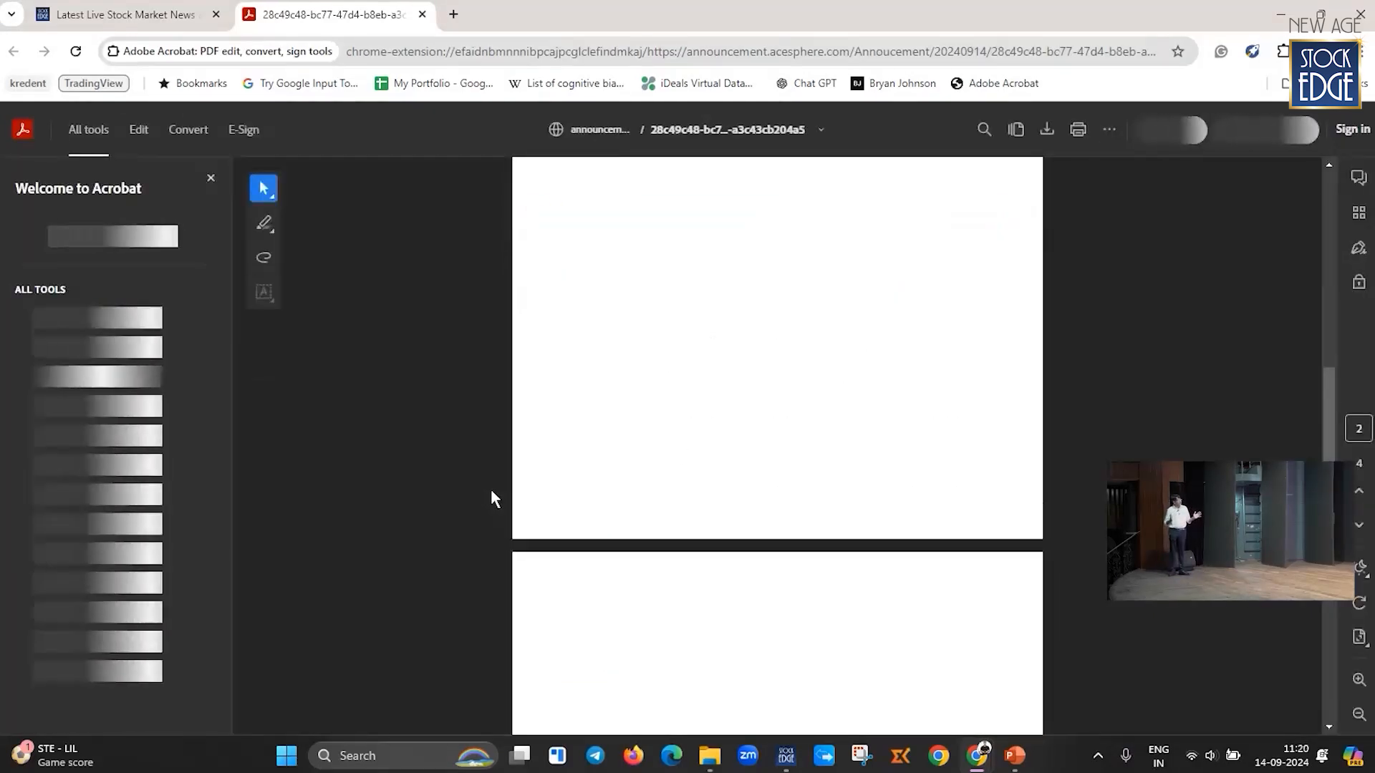
{"action": "scroll", "coordinate": [491, 489], "scroll_direction": "down", "scroll_amount": 4}
{"action": "scroll", "coordinate": [491, 489], "scroll_direction": "down", "scroll_amount": 12}
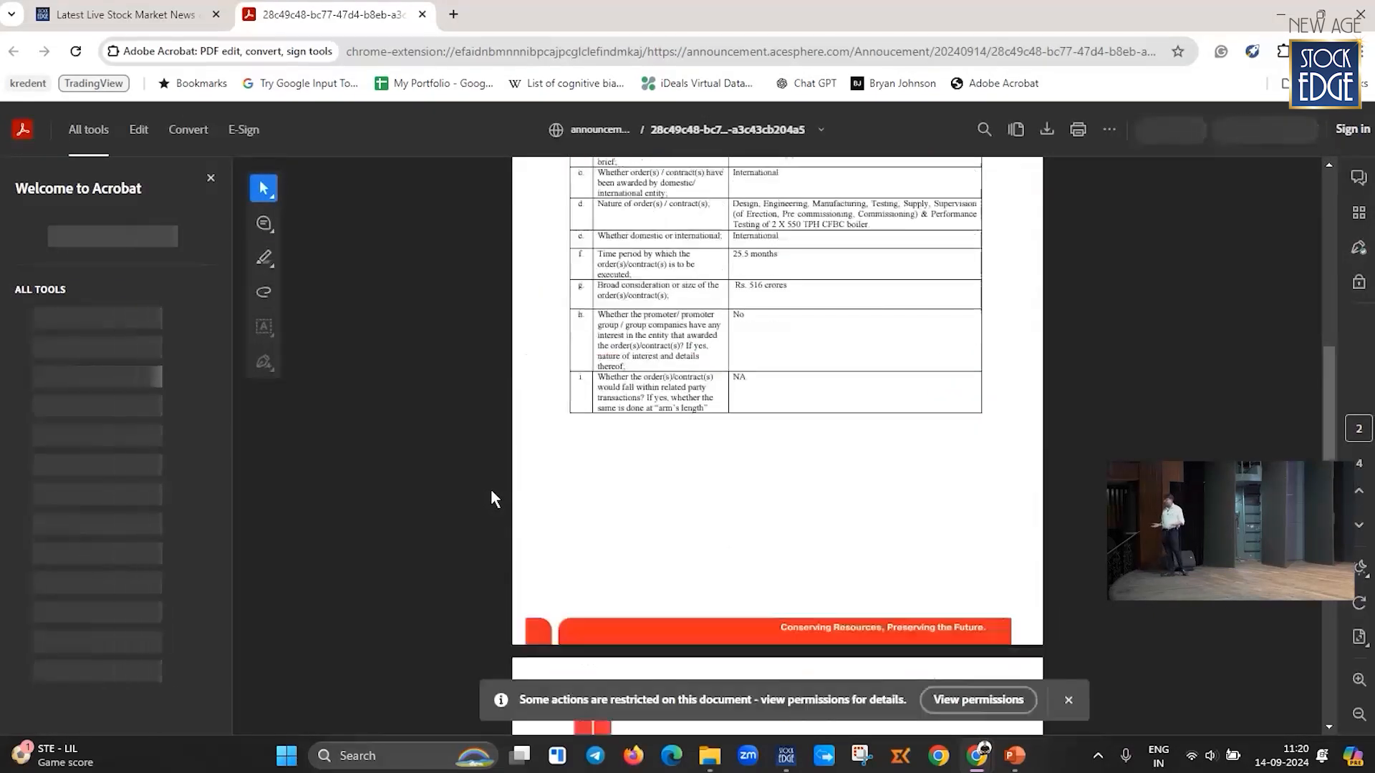
{"action": "scroll", "coordinate": [491, 483], "scroll_direction": "down", "scroll_amount": 5}
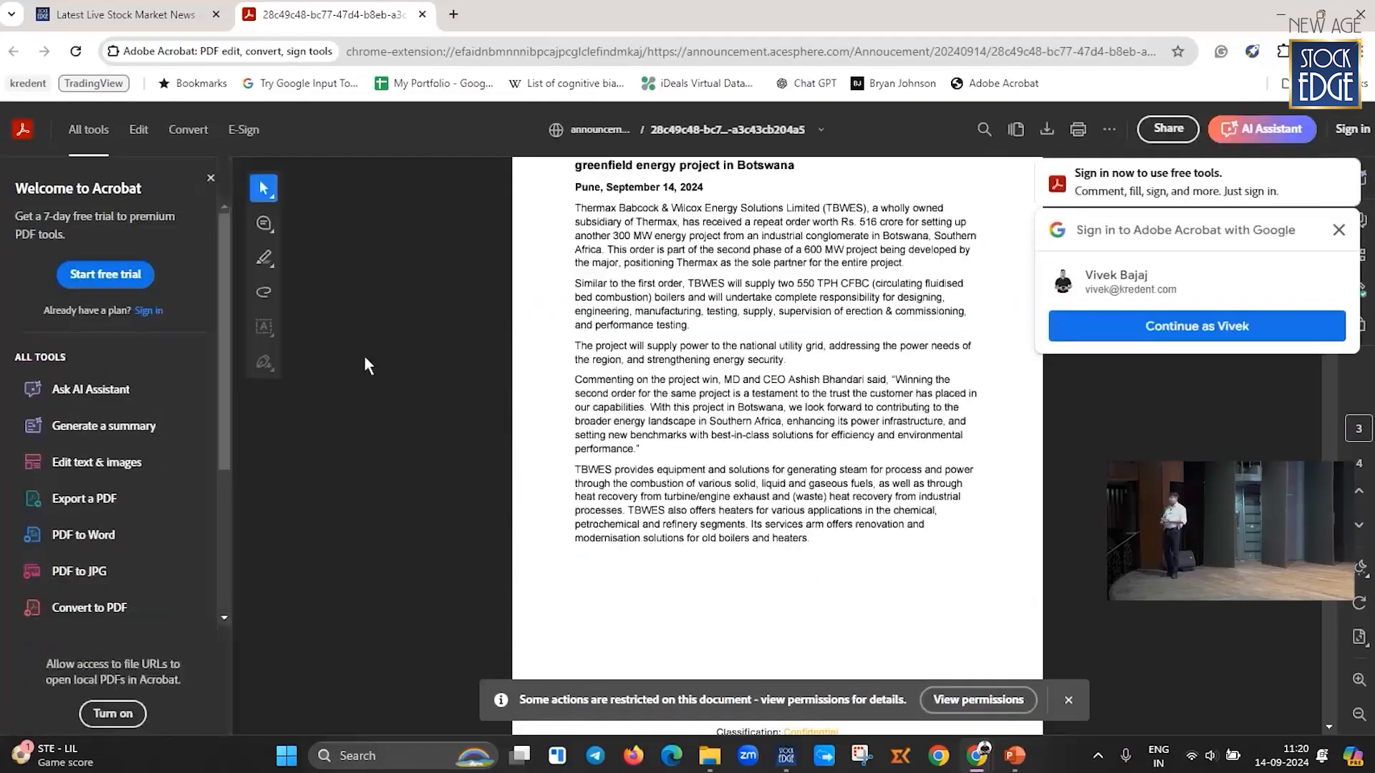
Step: Dismiss the Google sign-in prompt and close the Thermax PDF to return to browsing the announcements list
{"action": "left_click", "coordinate": [1338, 230]}
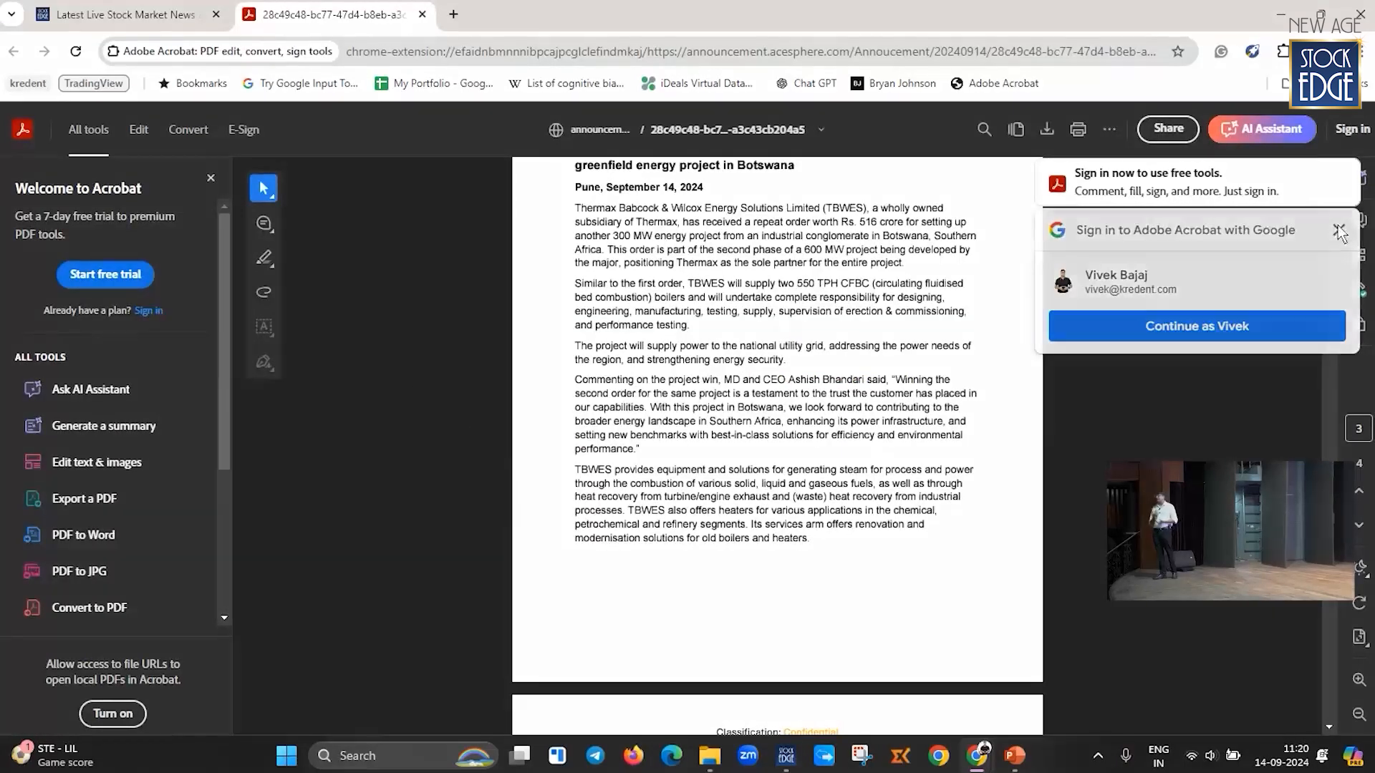
{"action": "left_click", "coordinate": [422, 14]}
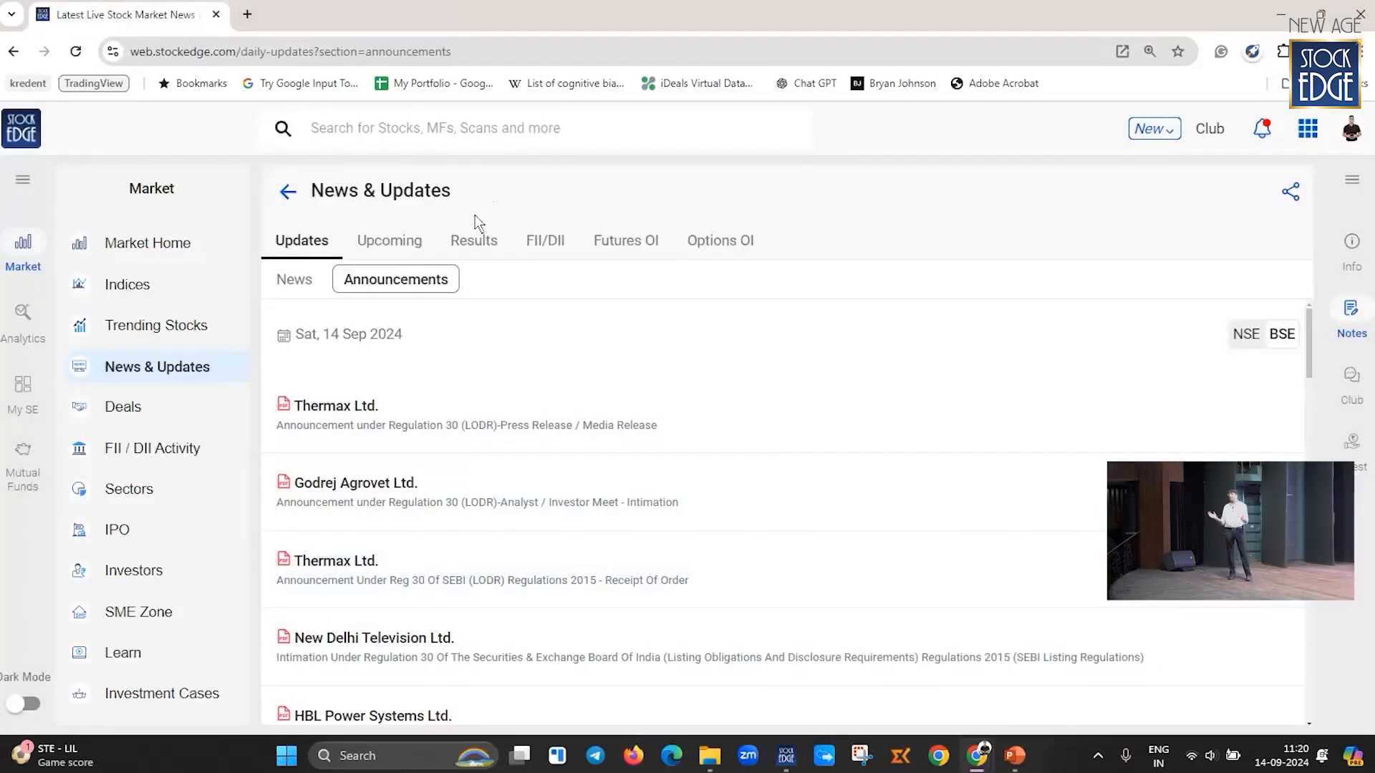
{"action": "scroll", "coordinate": [486, 594], "scroll_direction": "down", "scroll_amount": 3}
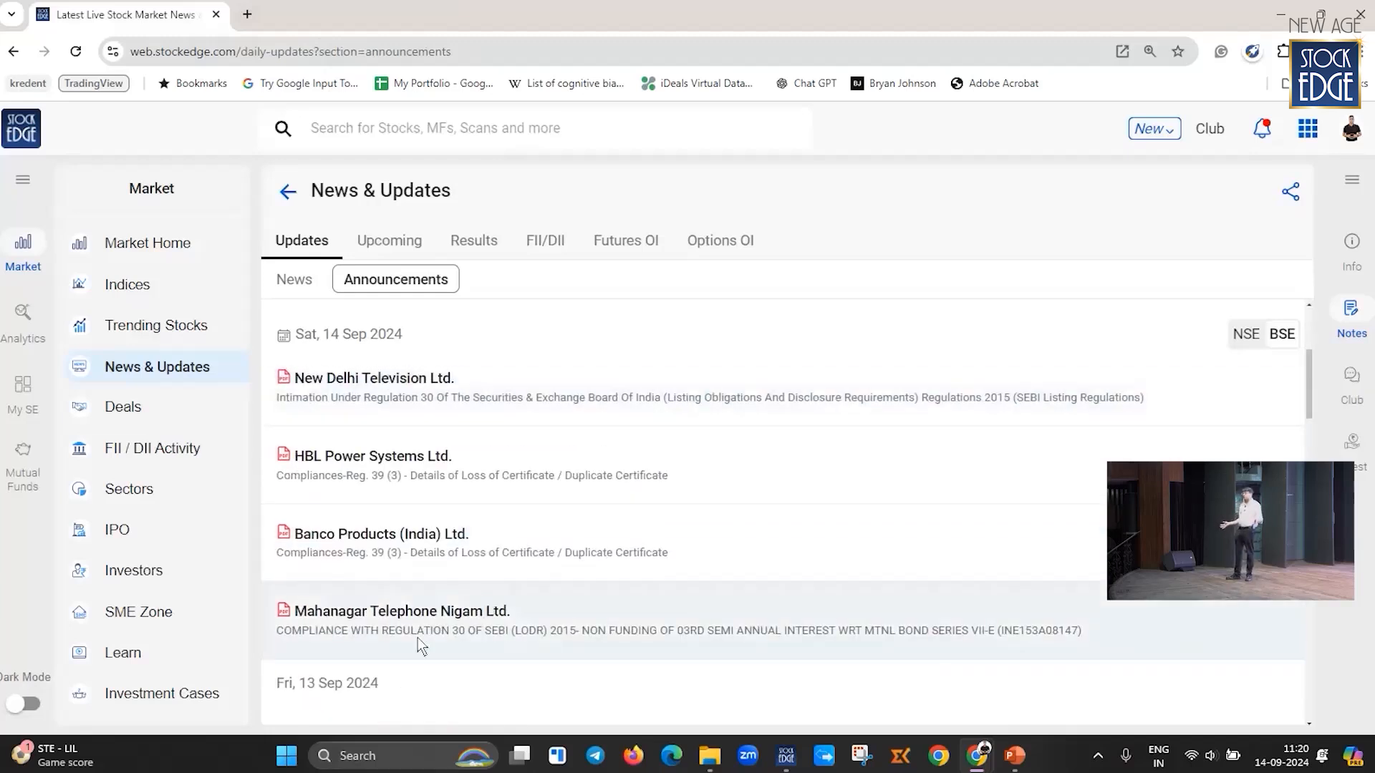
{"action": "scroll", "coordinate": [440, 573], "scroll_direction": "up", "scroll_amount": 3}
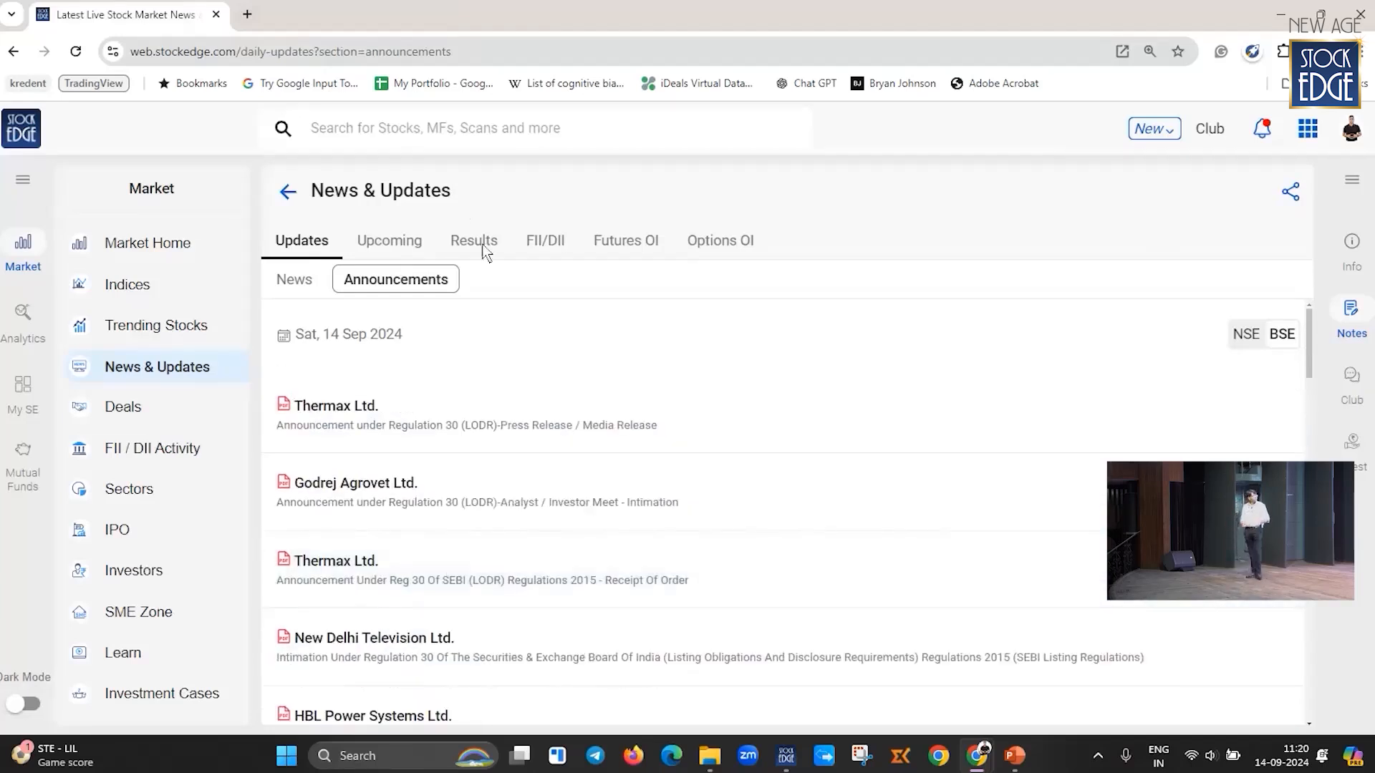
Step: Review the upcoming corporate actions by type: Bonus, Dividend, Rights and Split/Conso, ending on the Bonus list
{"action": "left_click", "coordinate": [380, 249]}
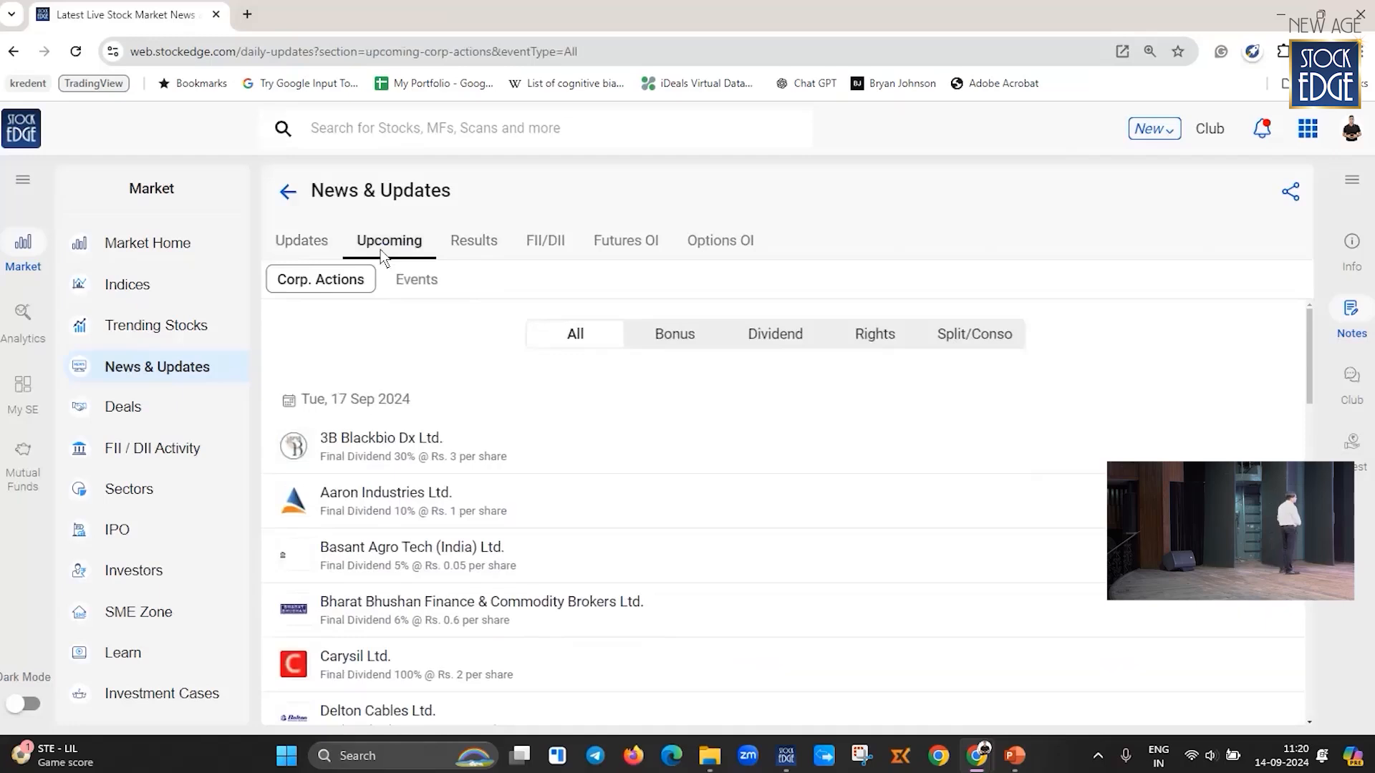
{"action": "left_click", "coordinate": [683, 335]}
{"action": "left_click", "coordinate": [789, 338]}
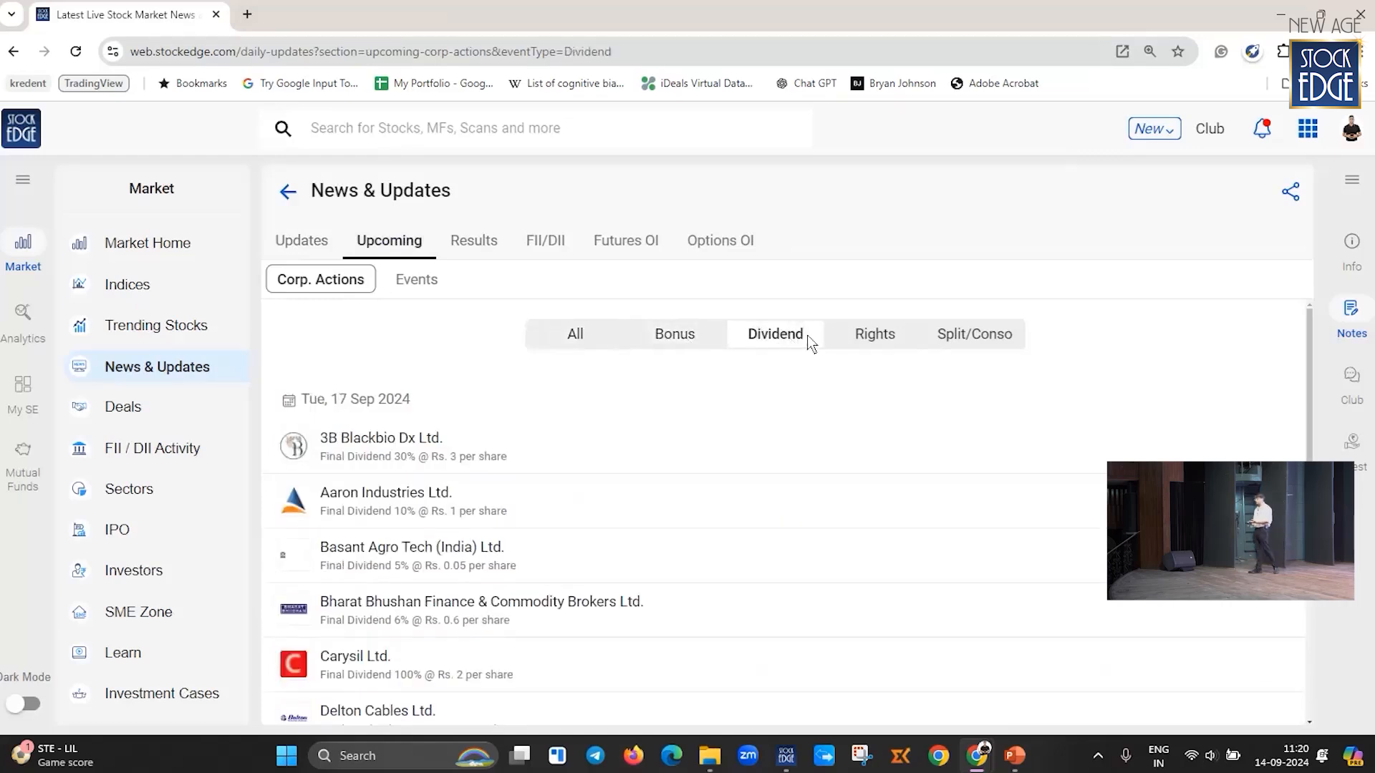
{"action": "left_click", "coordinate": [878, 344]}
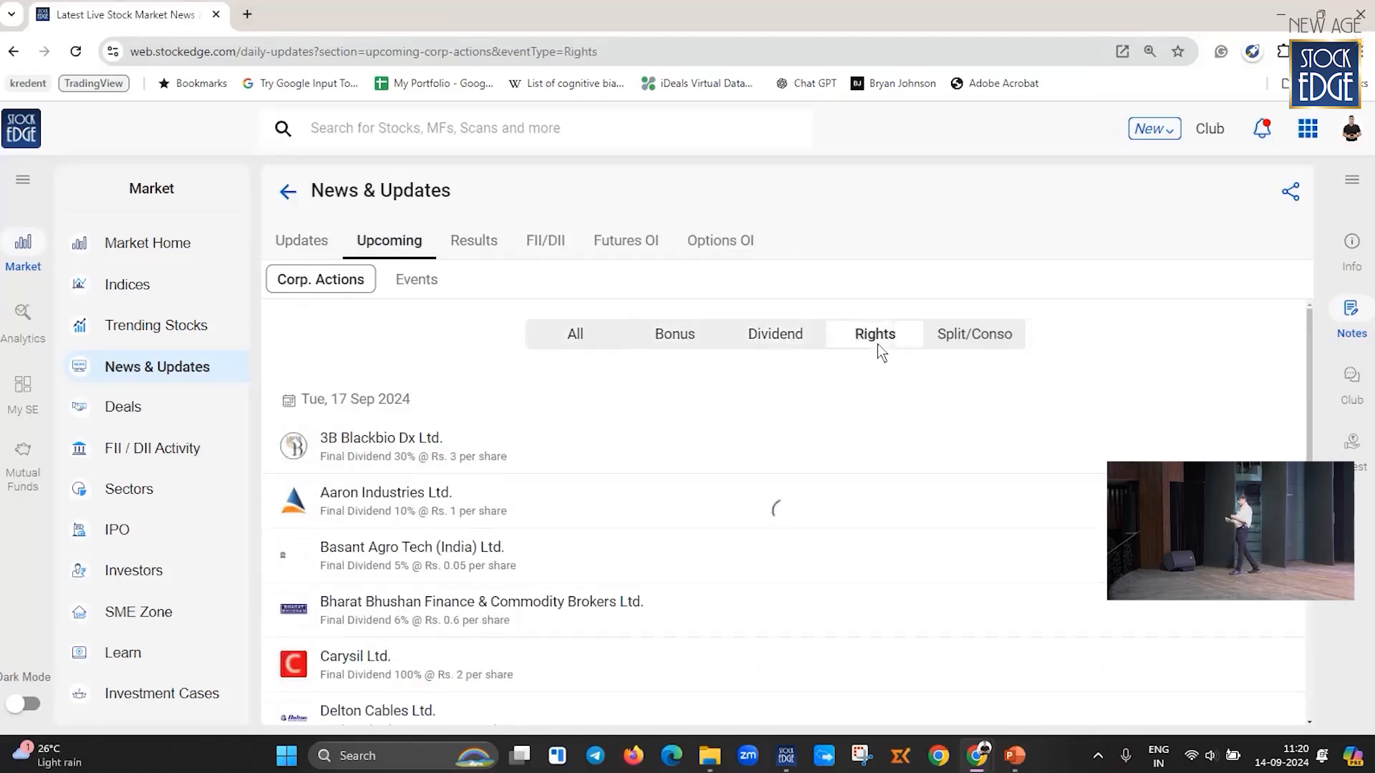
{"action": "left_click", "coordinate": [995, 338]}
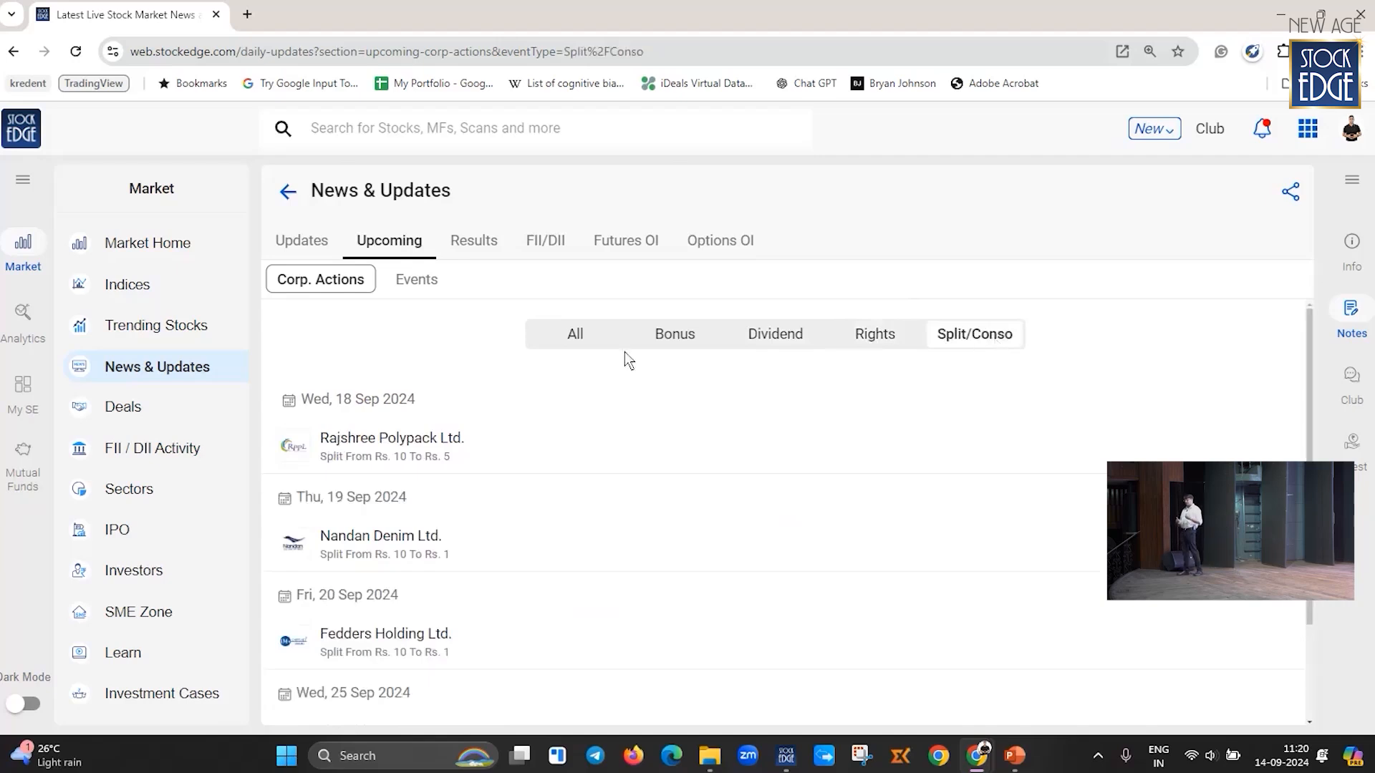
{"action": "left_click", "coordinate": [701, 335]}
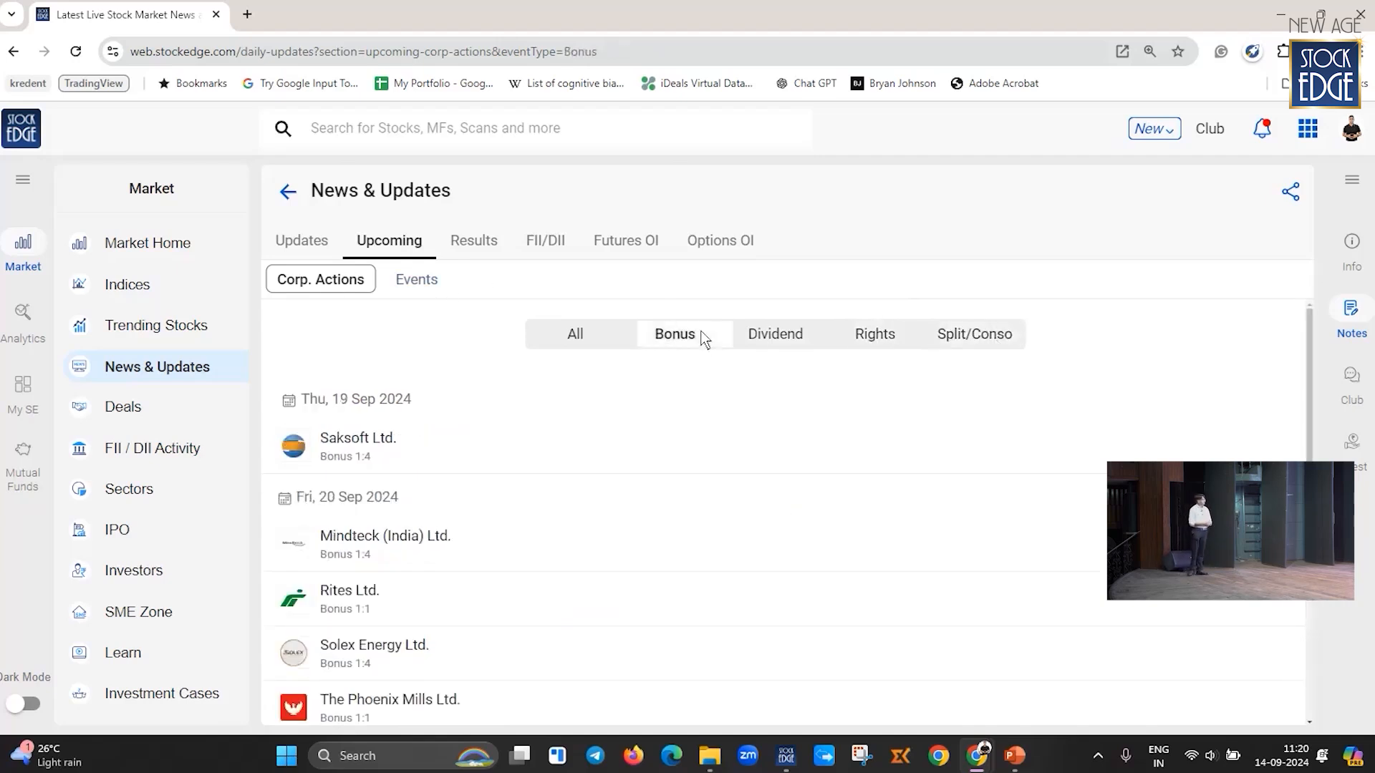
Step: Look through the upcoming economic events calendar from 17 Sep 2024 onward
{"action": "left_click", "coordinate": [428, 285]}
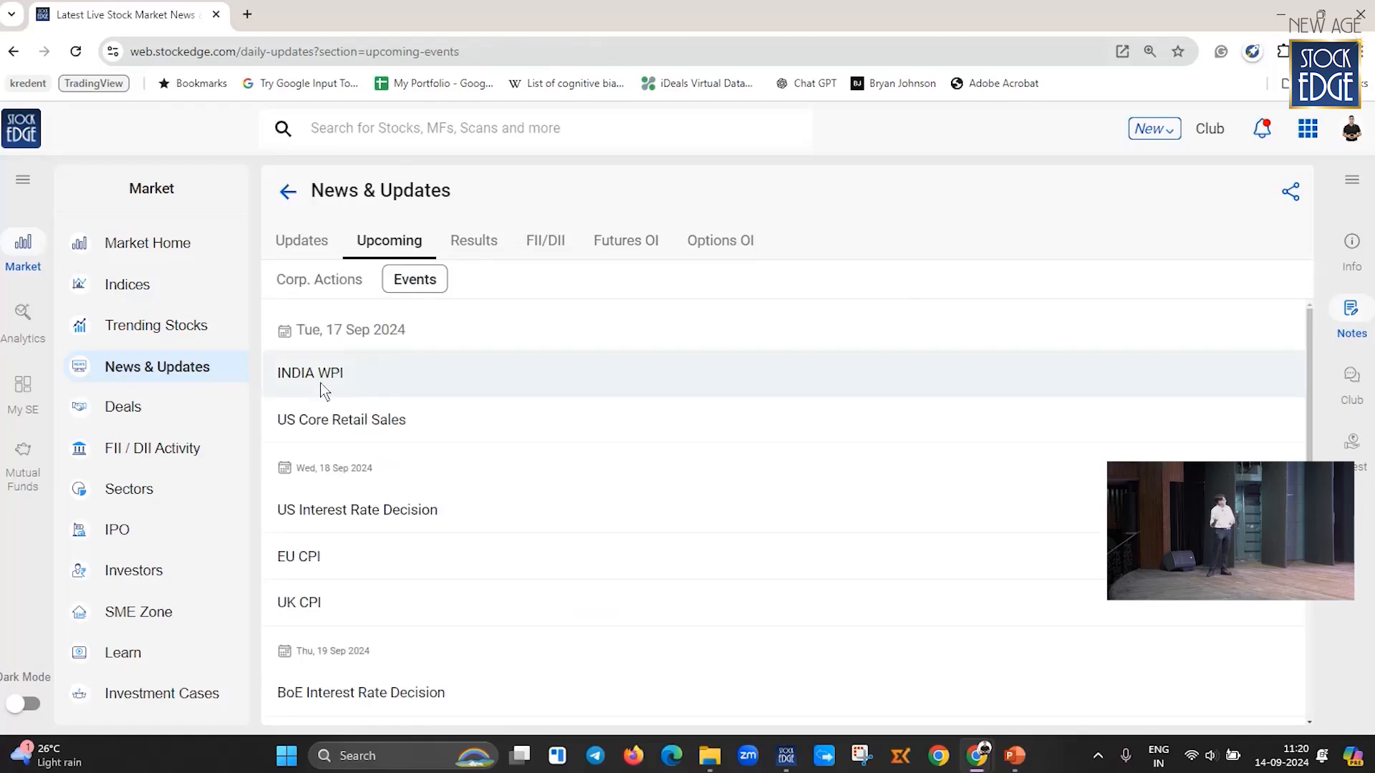
{"action": "scroll", "coordinate": [533, 550], "scroll_direction": "down", "scroll_amount": 5}
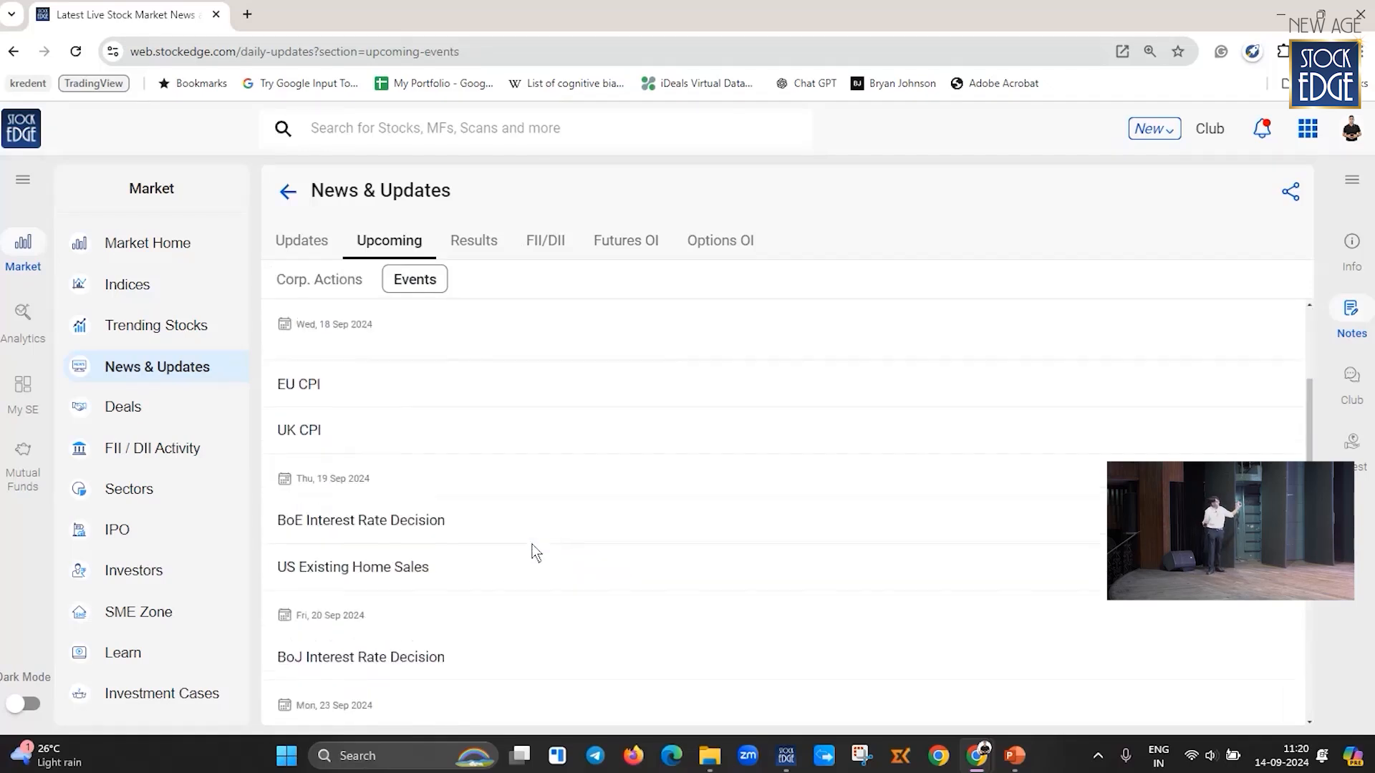
{"action": "scroll", "coordinate": [534, 559], "scroll_direction": "down", "scroll_amount": 3}
{"action": "scroll", "coordinate": [519, 566], "scroll_direction": "up", "scroll_amount": 8}
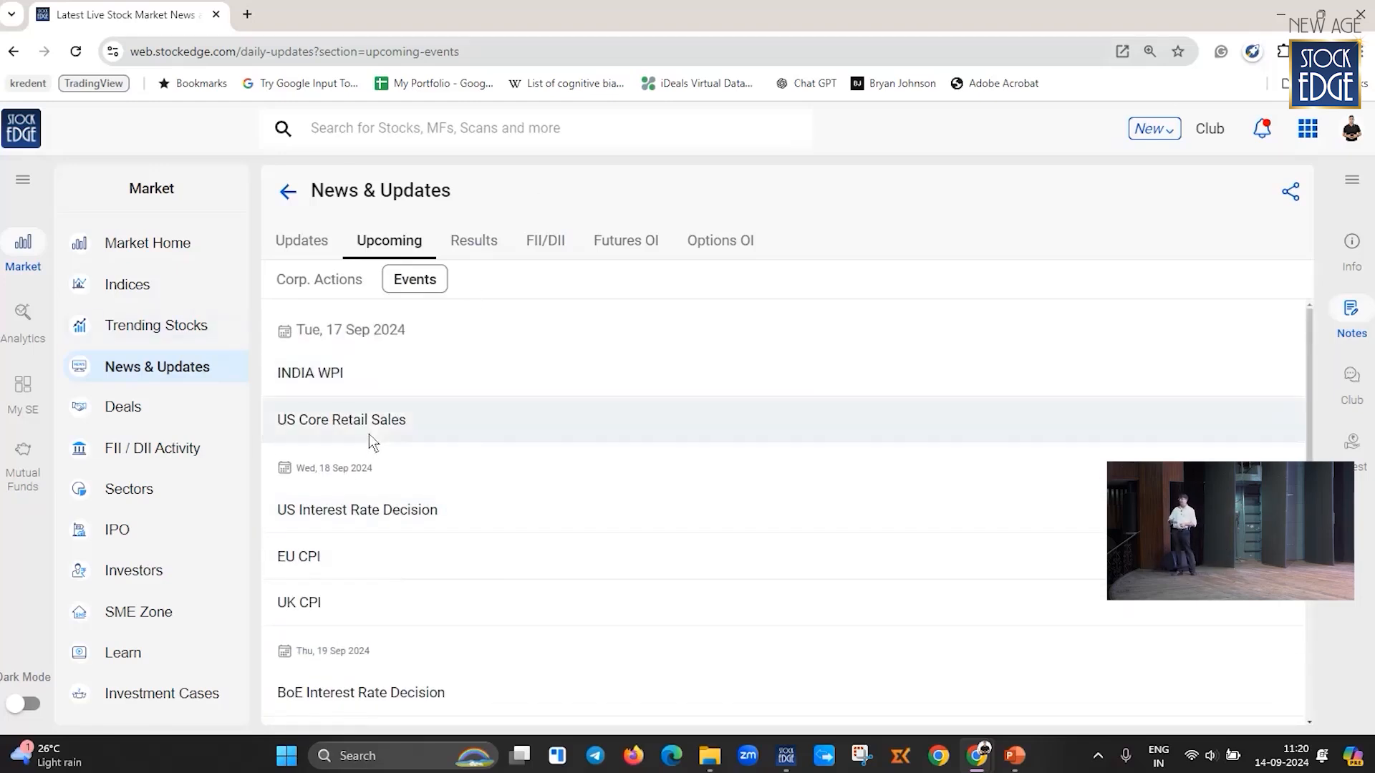
Step: Review the list of upcoming company results, and switch to the released results
{"action": "left_click", "coordinate": [484, 234]}
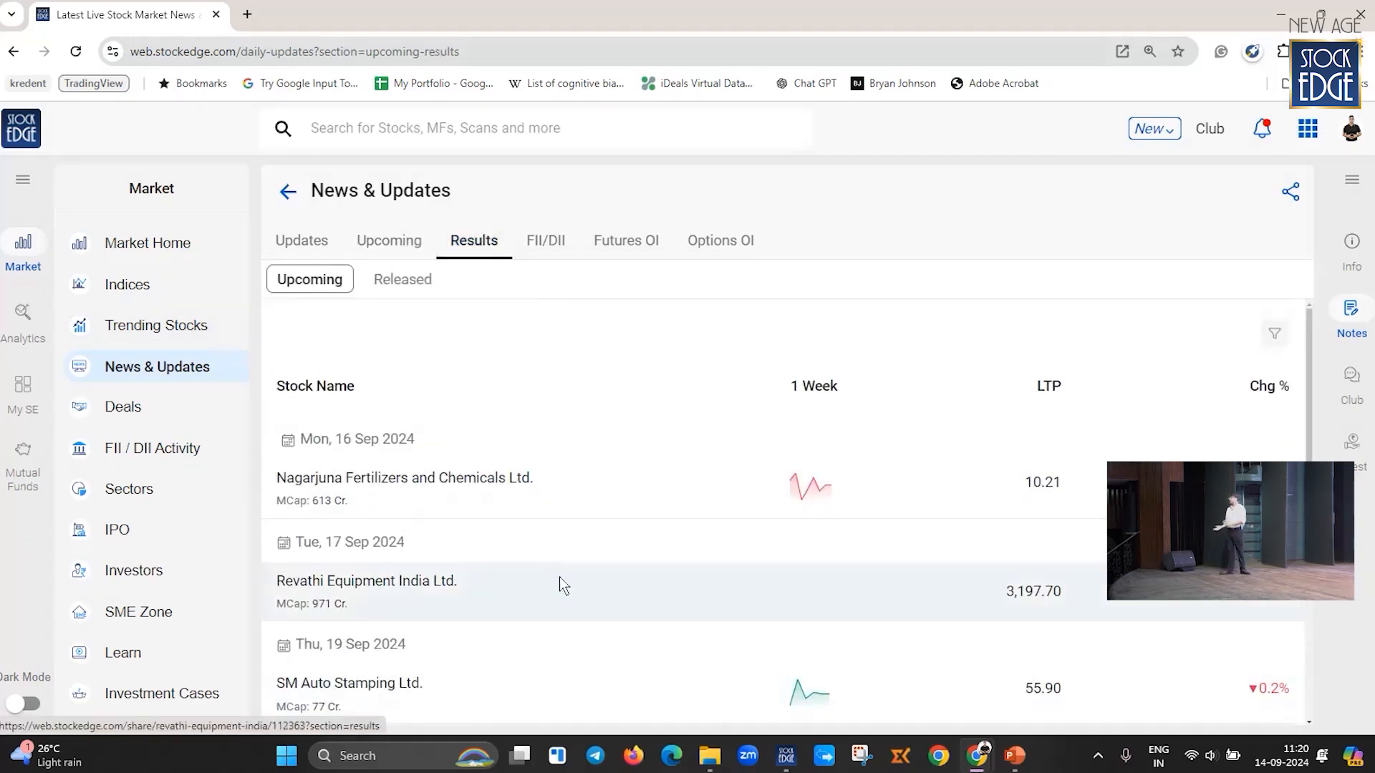
{"action": "scroll", "coordinate": [559, 577], "scroll_direction": "down", "scroll_amount": 4}
{"action": "scroll", "coordinate": [560, 577], "scroll_direction": "up", "scroll_amount": 4}
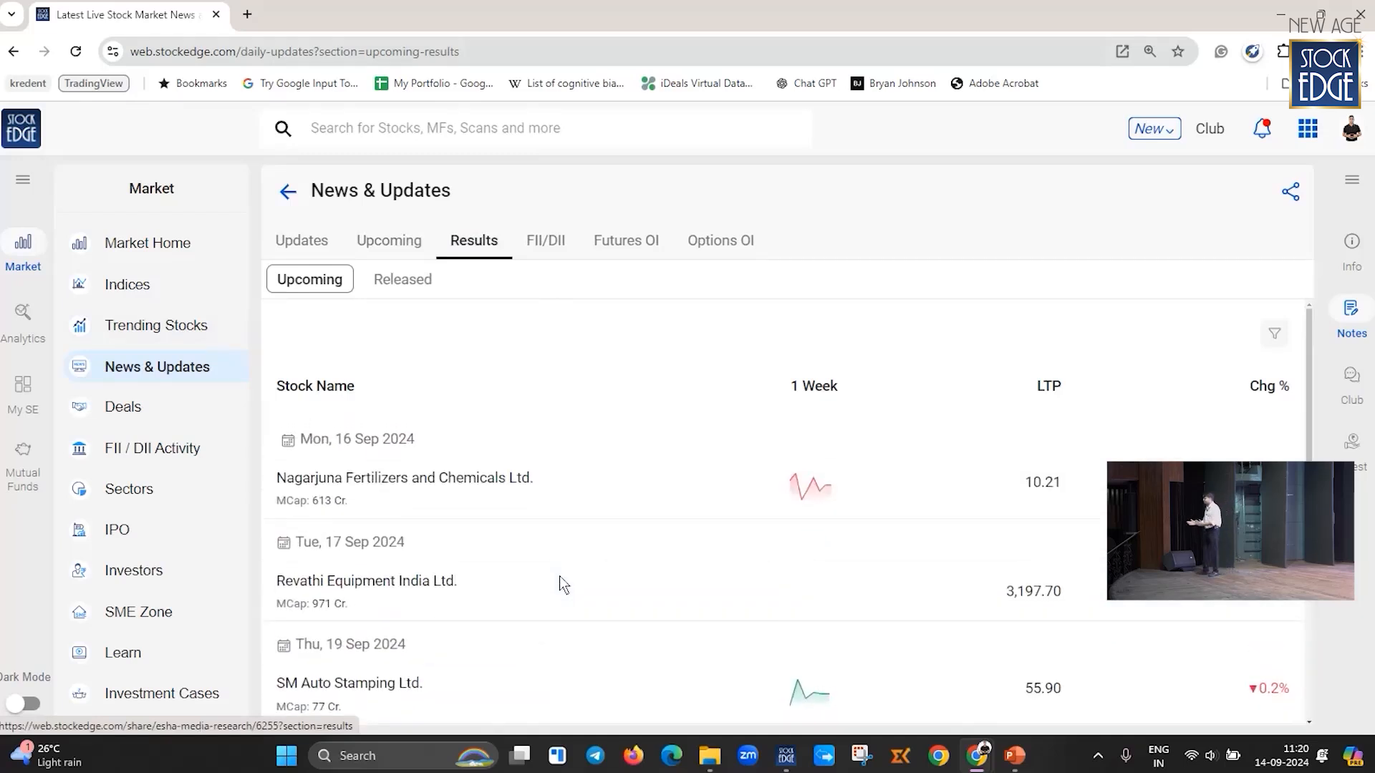
{"action": "left_click", "coordinate": [395, 283]}
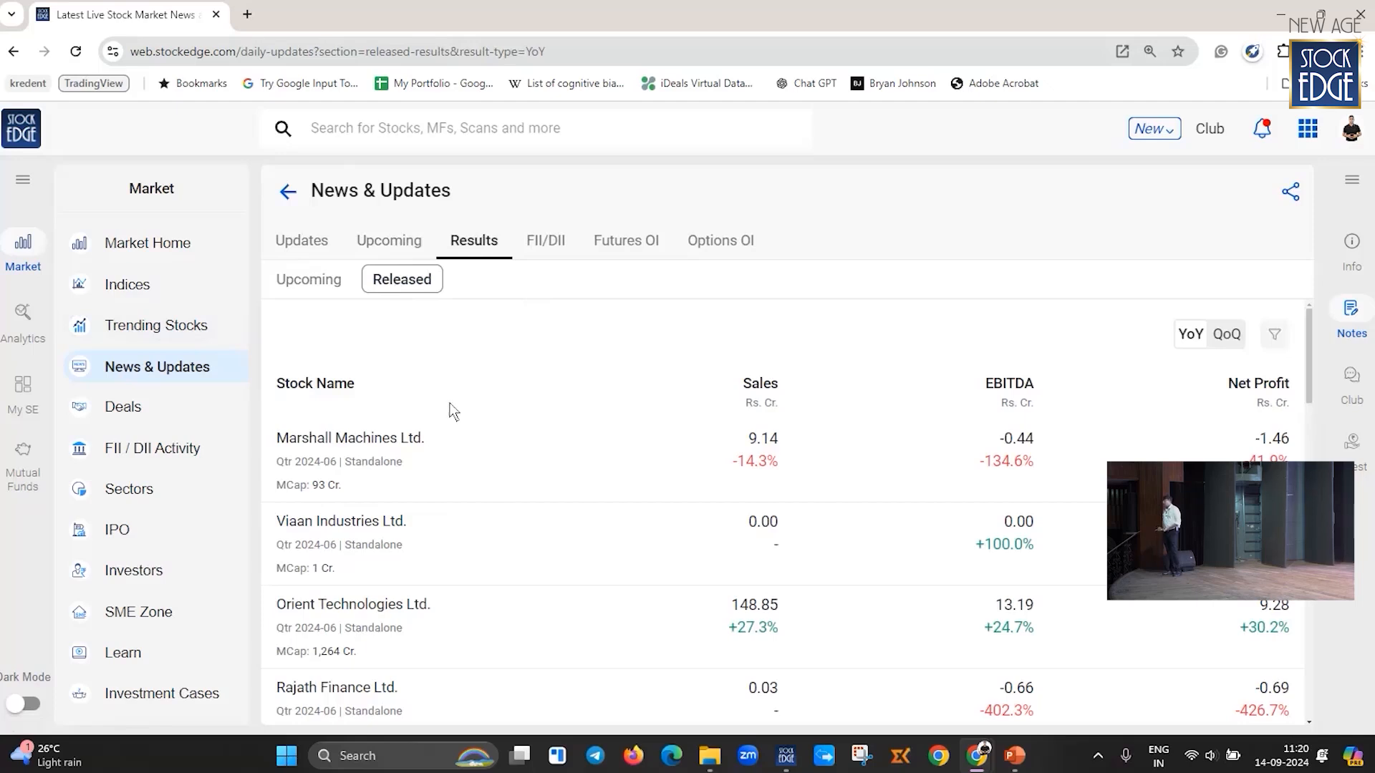
Step: Review the upcoming company results again, and return to browsing the released results
{"action": "left_click", "coordinate": [303, 277]}
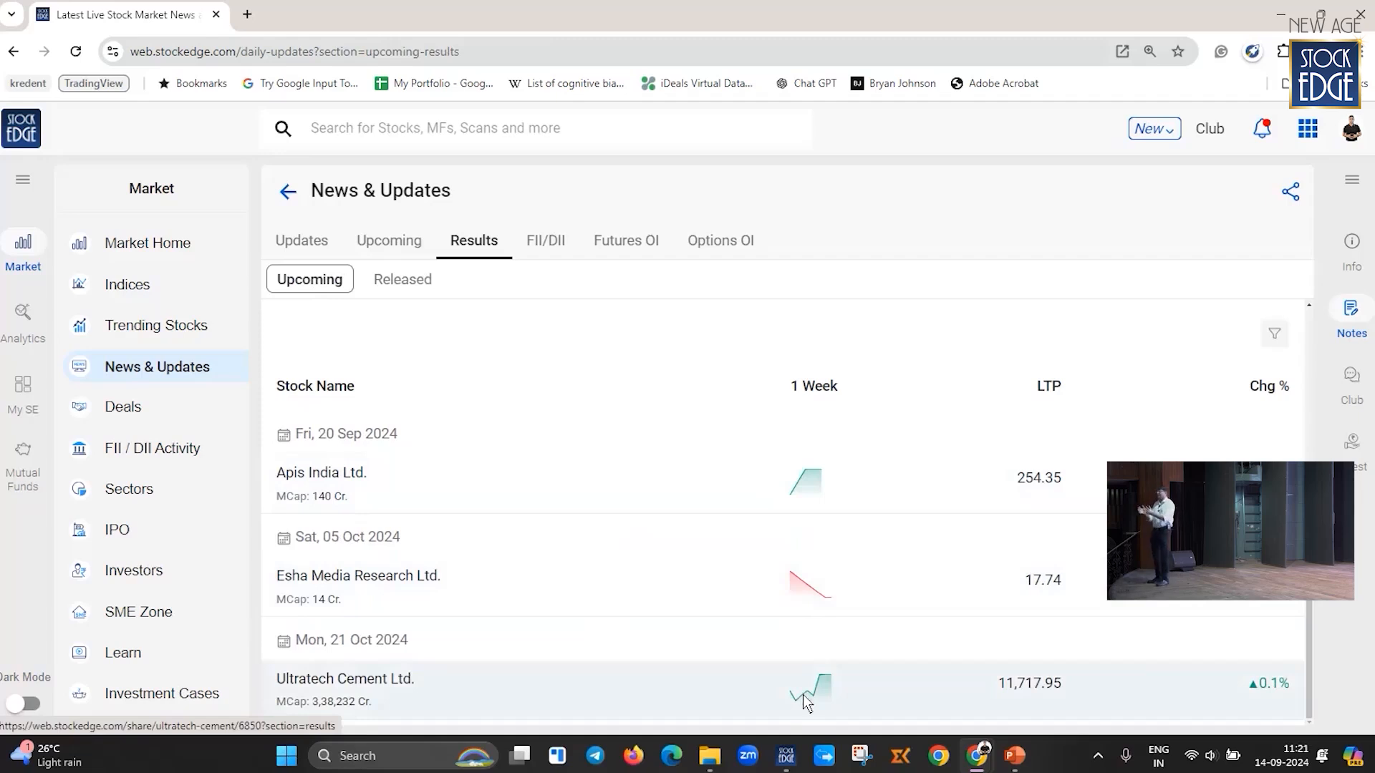
{"action": "scroll", "coordinate": [802, 694], "scroll_direction": "up", "scroll_amount": 4}
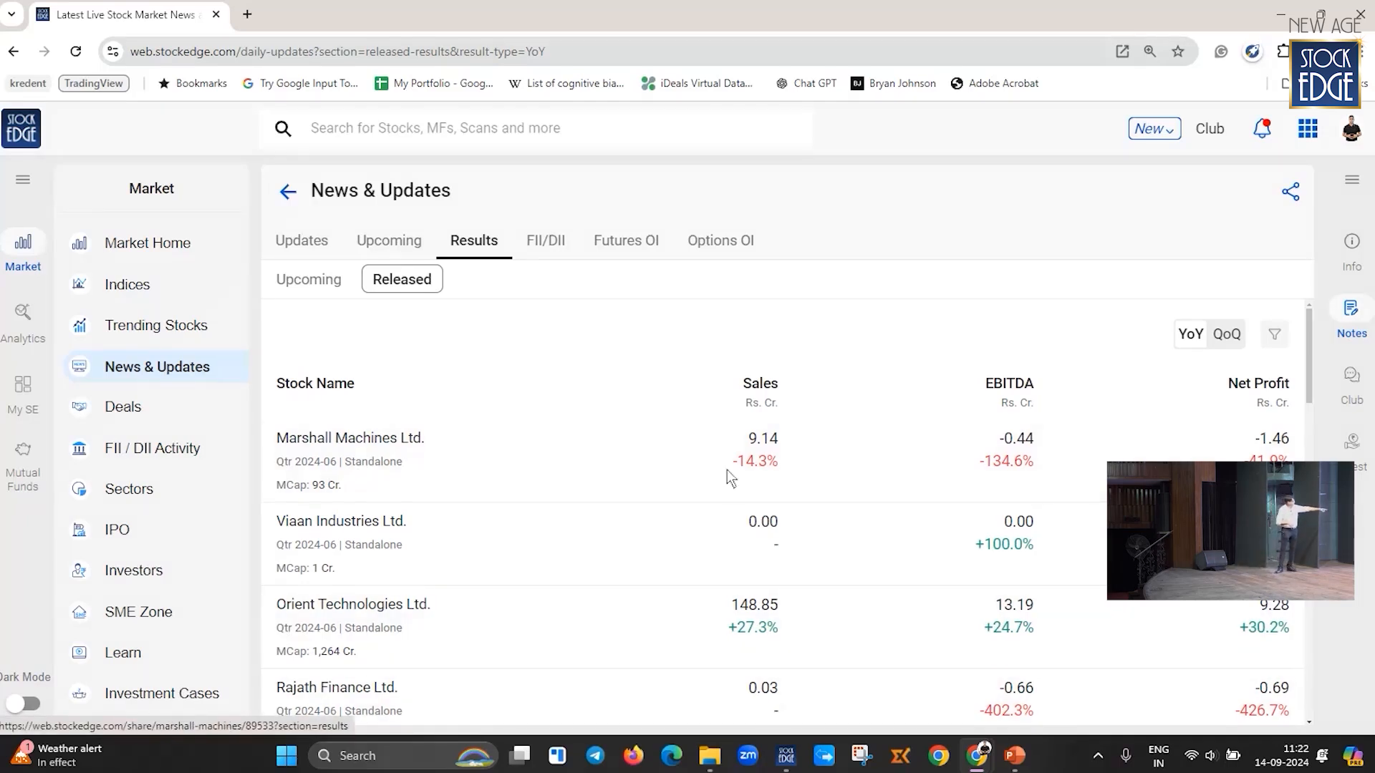
{"action": "scroll", "coordinate": [703, 631], "scroll_direction": "down", "scroll_amount": 1}
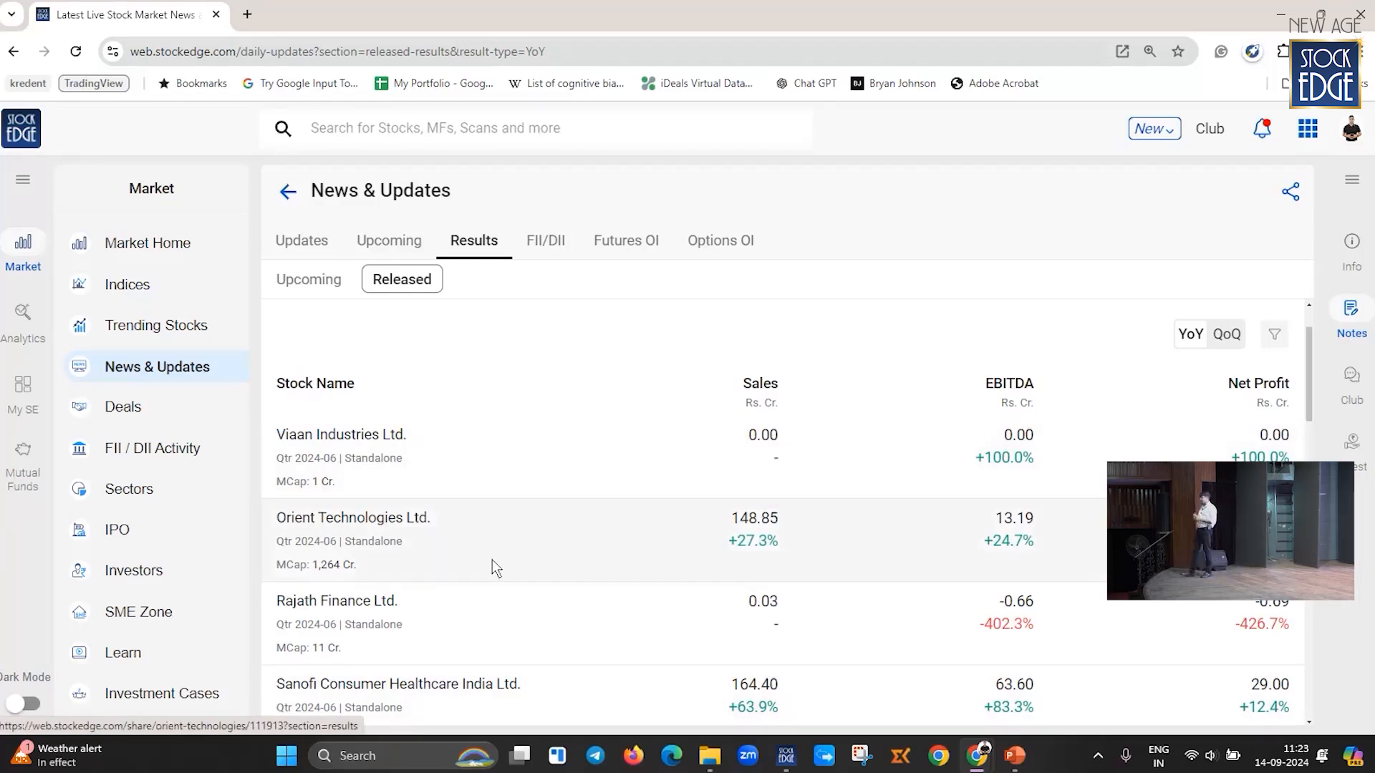
Step: Open Orient Technologies Ltd. from the released results and review its fundamental overview and financial indicators
{"action": "left_click", "coordinate": [492, 560]}
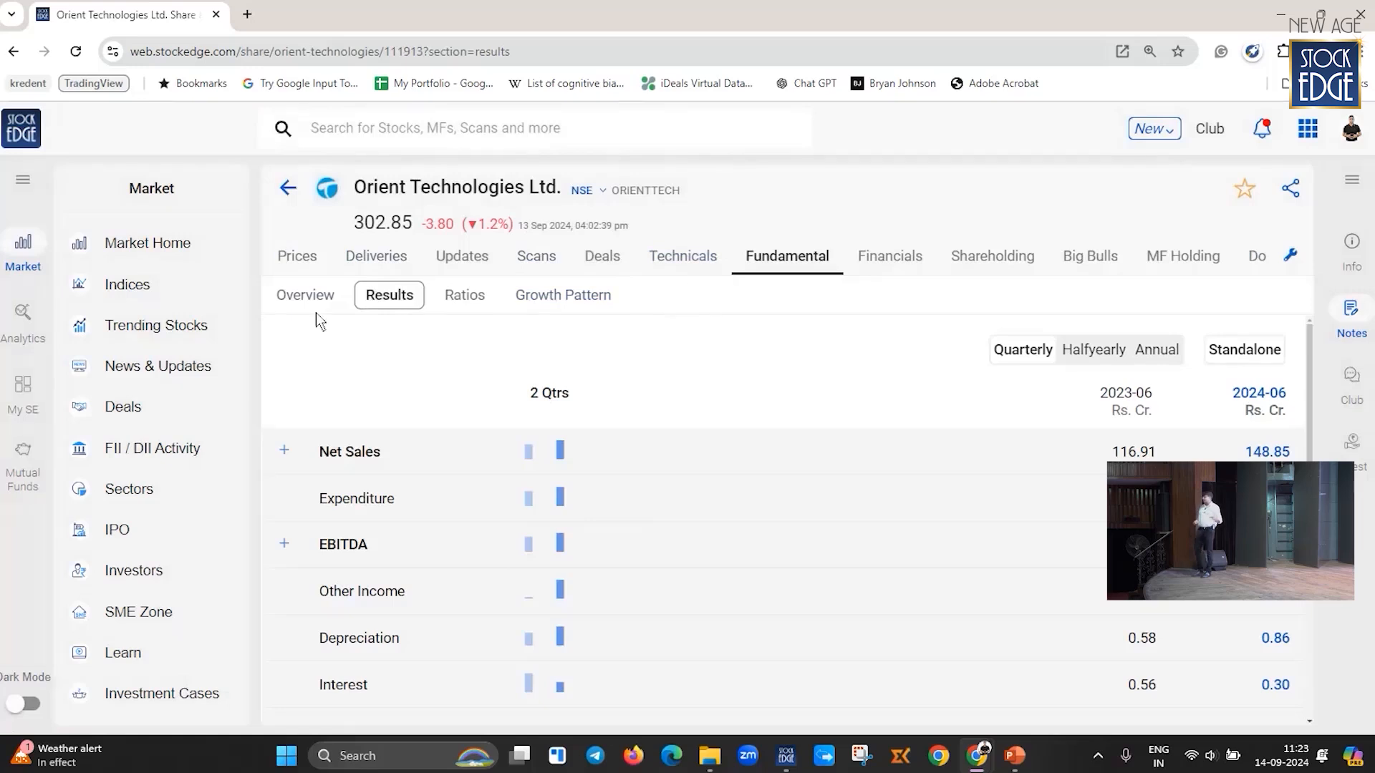
{"action": "left_click", "coordinate": [330, 295]}
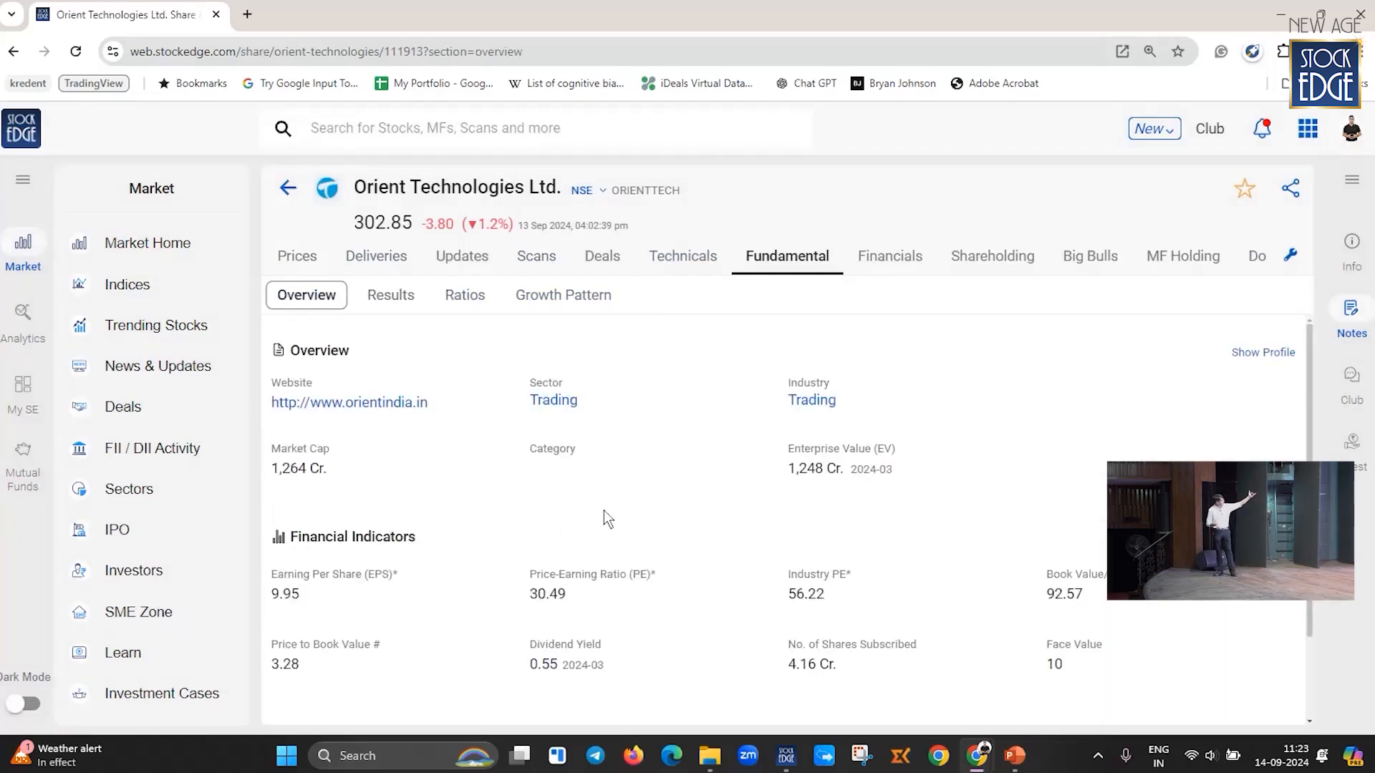
{"action": "scroll", "coordinate": [603, 509], "scroll_direction": "down", "scroll_amount": 1}
{"action": "scroll", "coordinate": [442, 598], "scroll_direction": "up", "scroll_amount": 1}
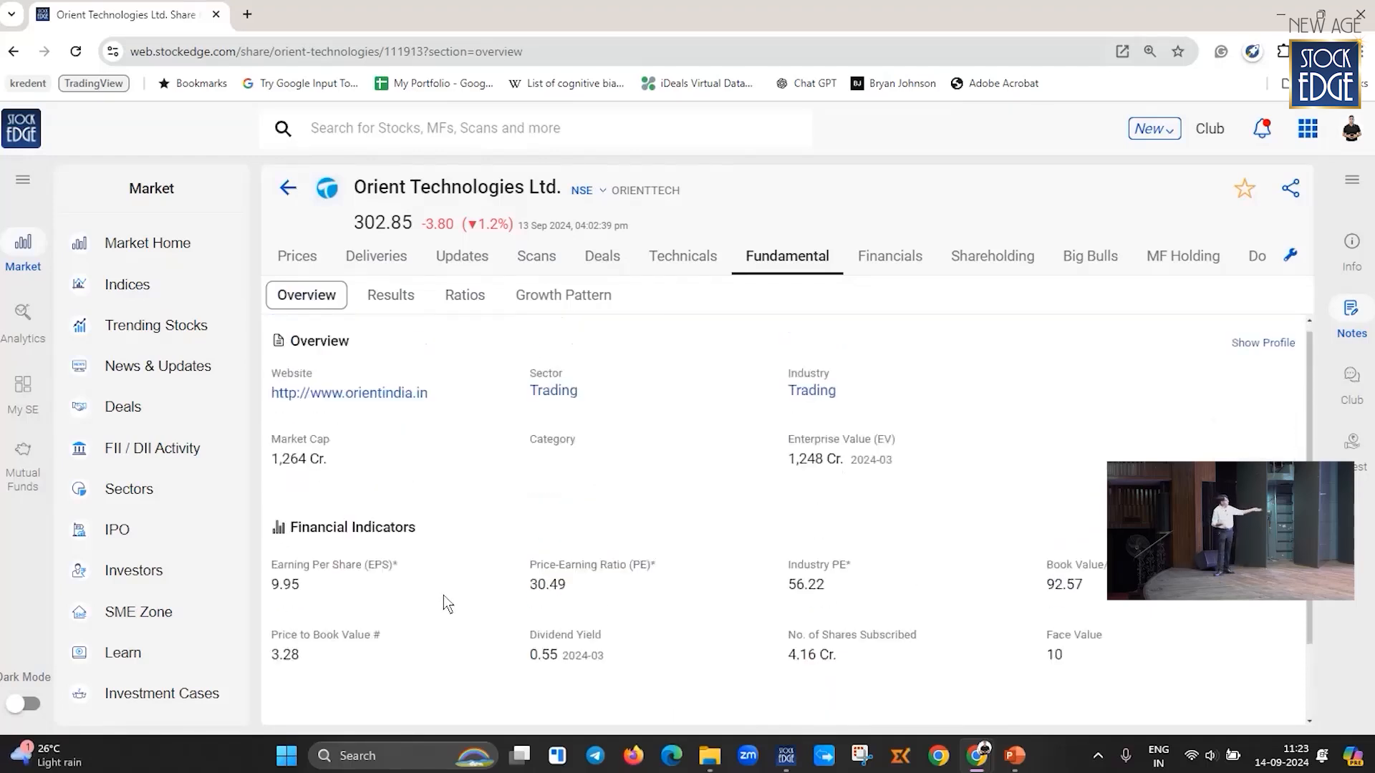
Step: Check Orient Technologies' technical performance, and view its fundamental results for the annual and half-yearly periods
{"action": "left_click", "coordinate": [653, 267]}
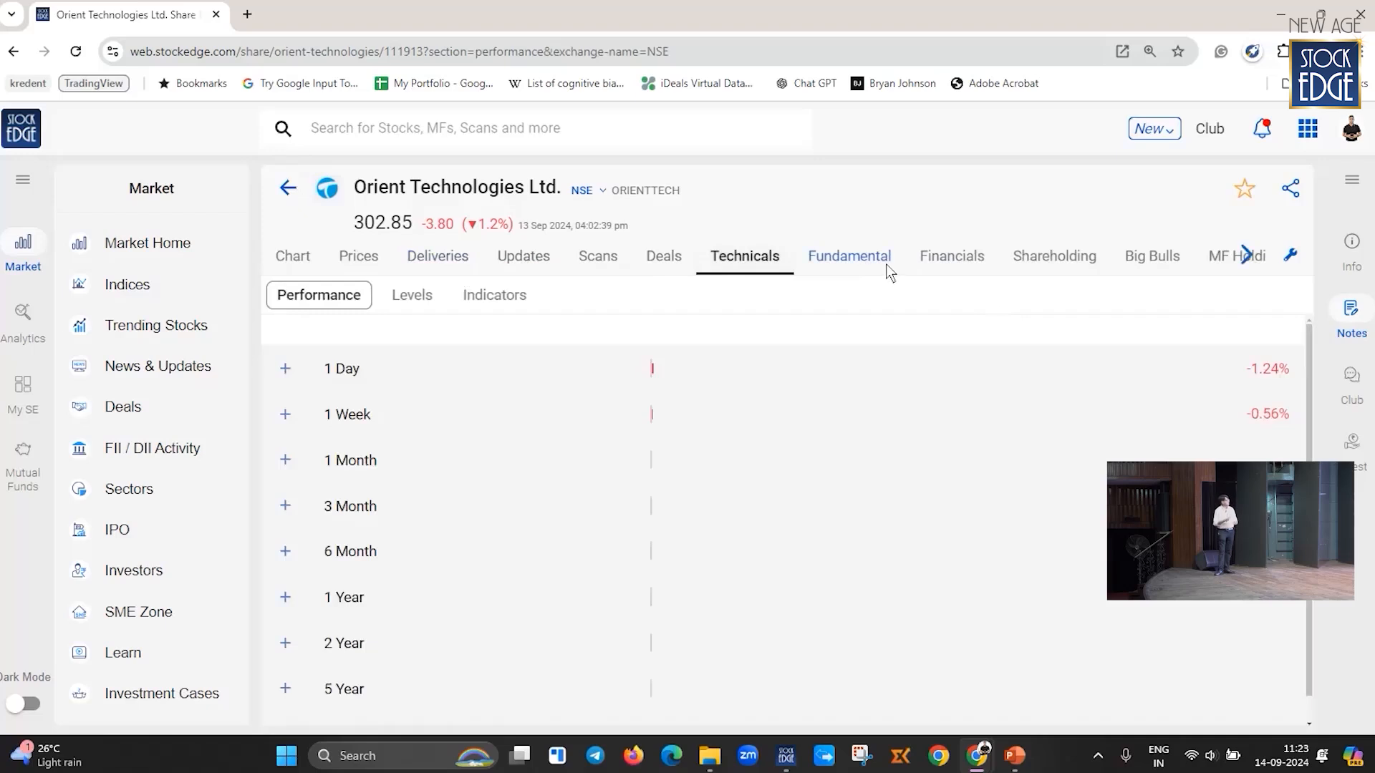
{"action": "left_click", "coordinate": [887, 267]}
{"action": "left_click", "coordinate": [406, 302]}
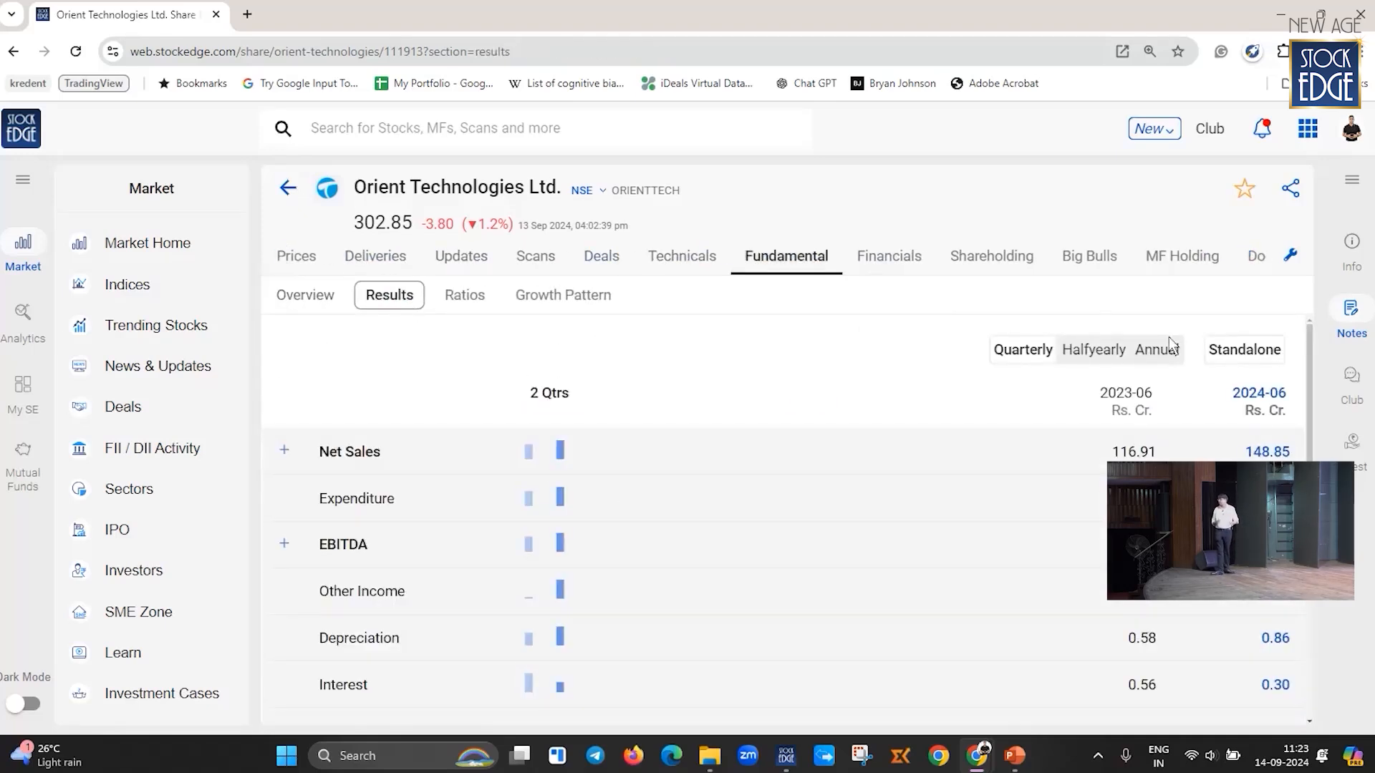
{"action": "left_click", "coordinate": [1144, 351]}
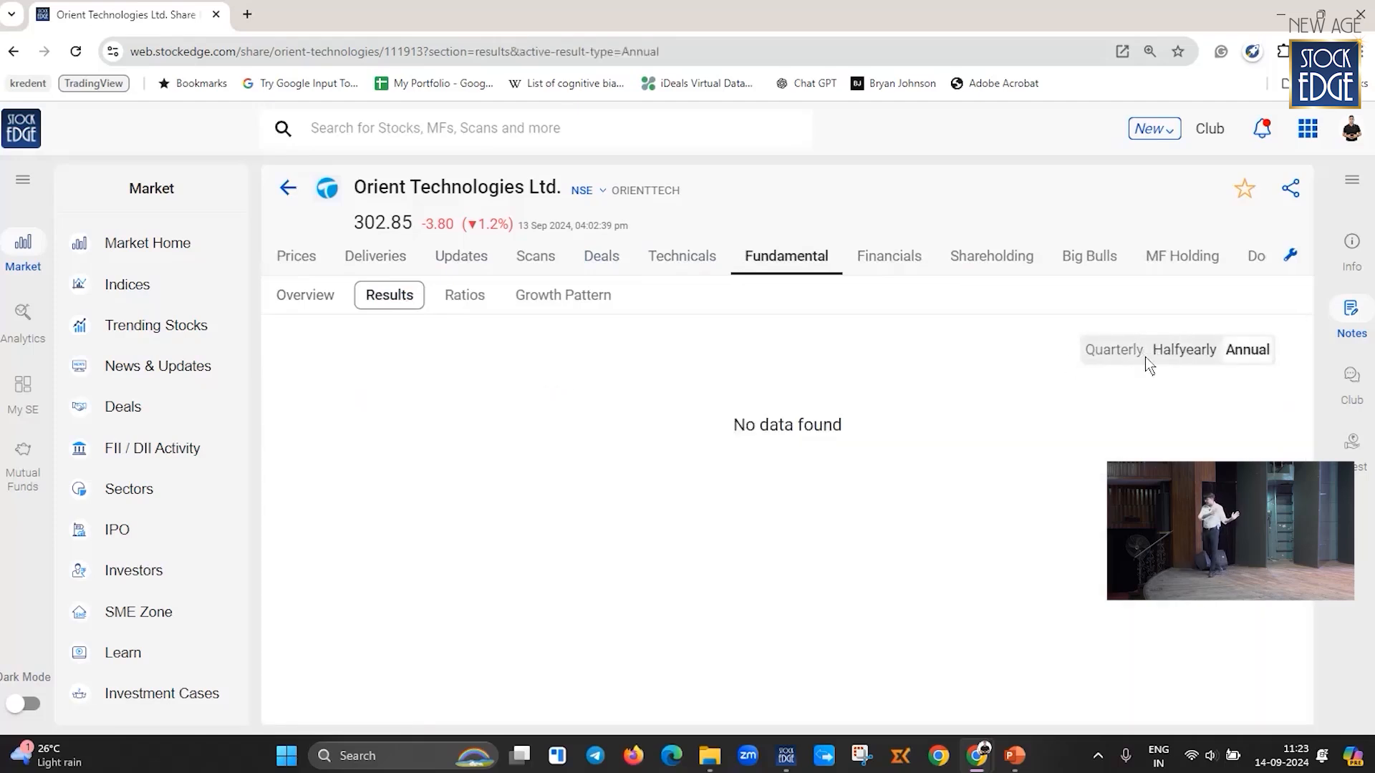
{"action": "left_click", "coordinate": [1182, 353]}
{"action": "left_click", "coordinate": [1249, 351]}
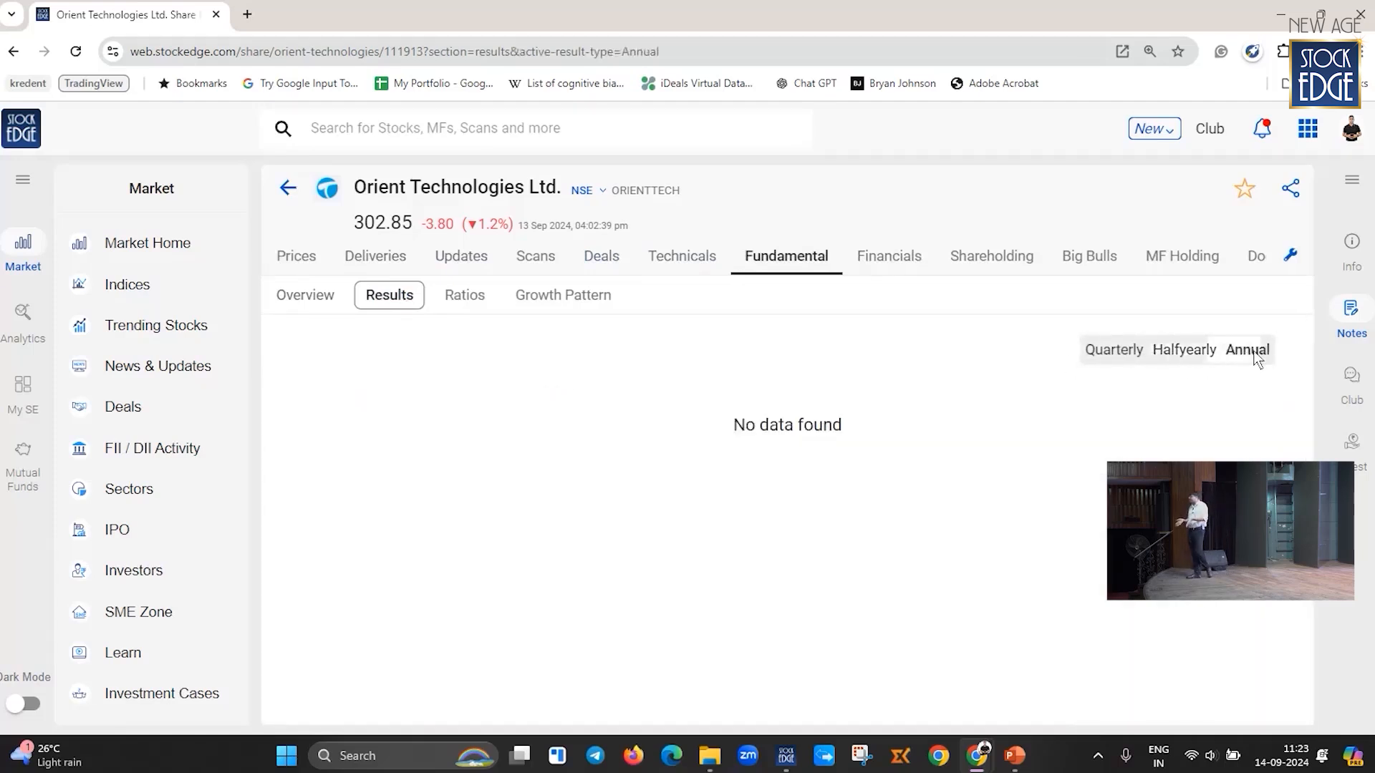
Step: Return to the released results list and examine the YoY sales, EBITDA and net profit figures down to OLA Electric Mobility
{"action": "left_click", "coordinate": [299, 193]}
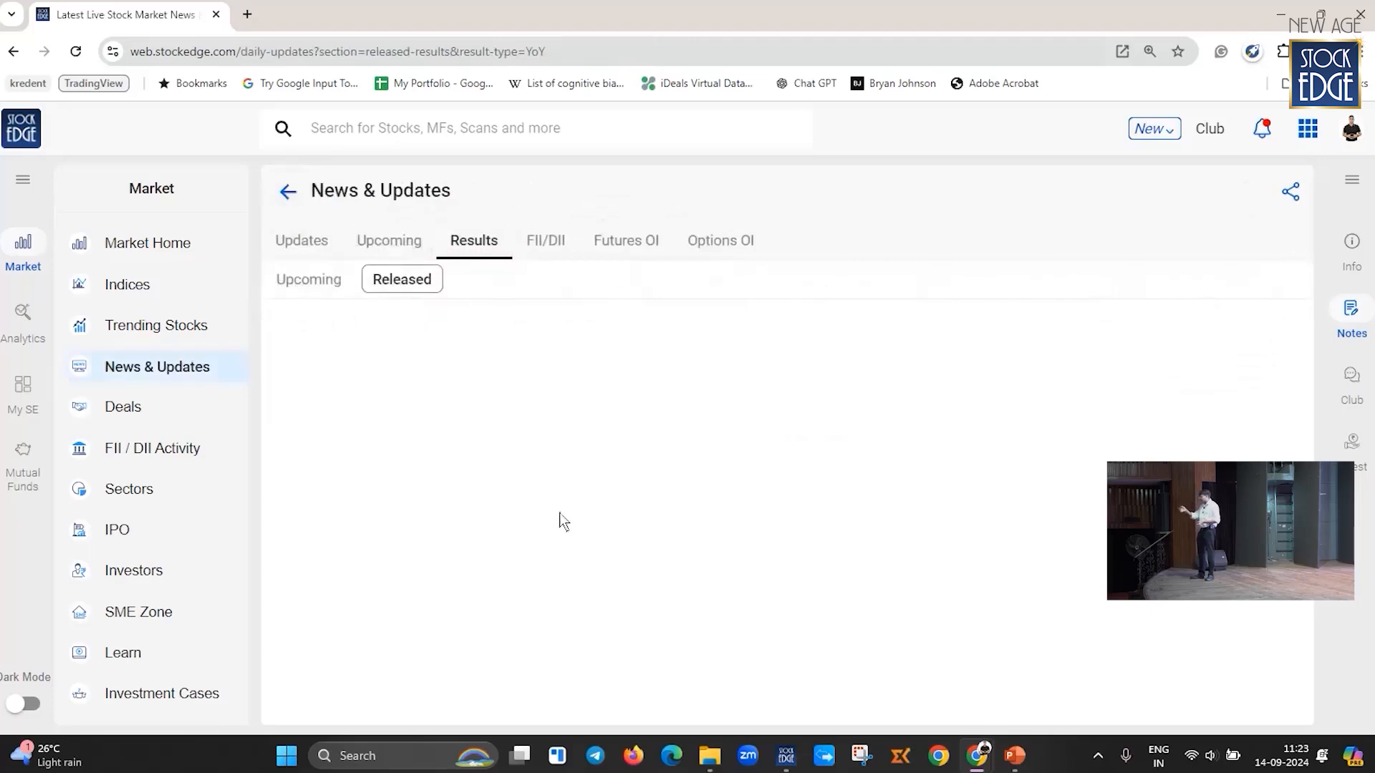
{"action": "scroll", "coordinate": [554, 623], "scroll_direction": "down", "scroll_amount": 1}
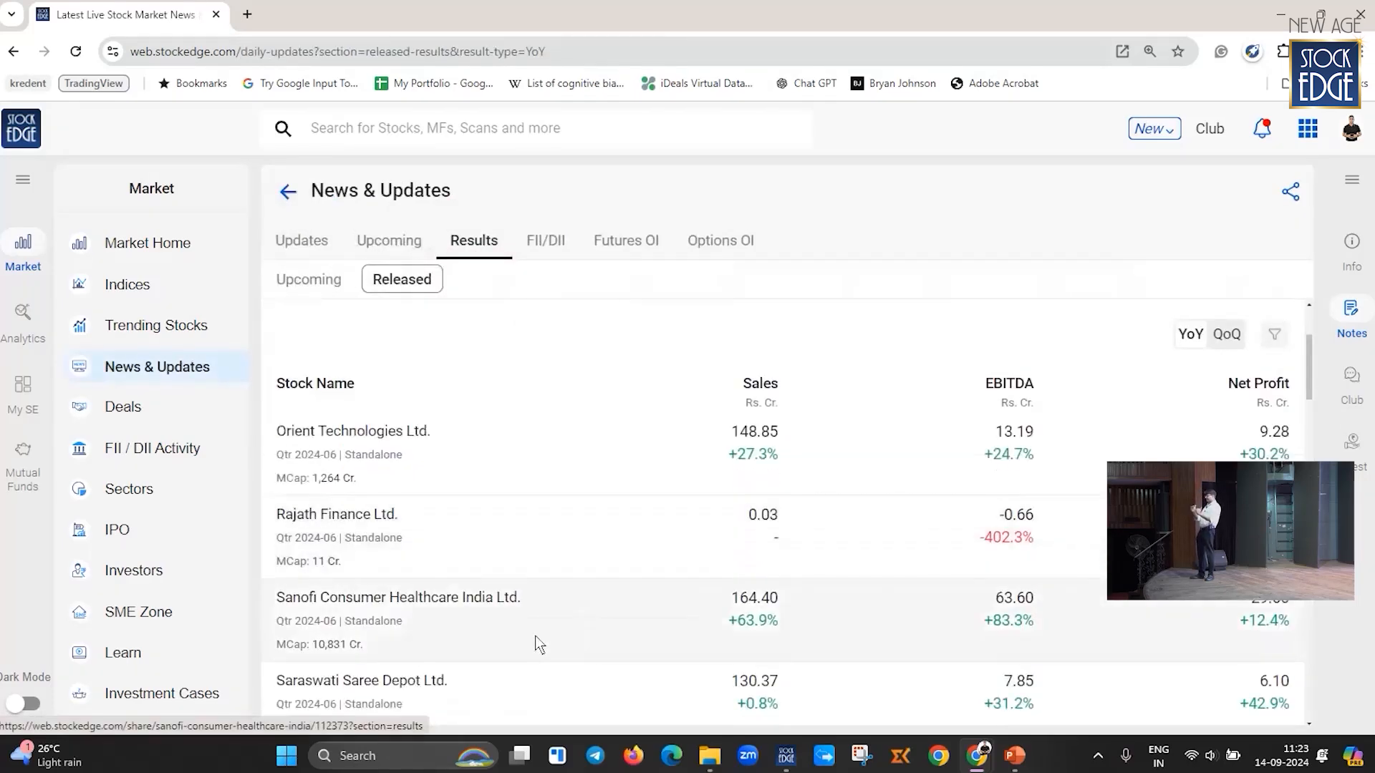
{"action": "scroll", "coordinate": [533, 608], "scroll_direction": "down", "scroll_amount": 3}
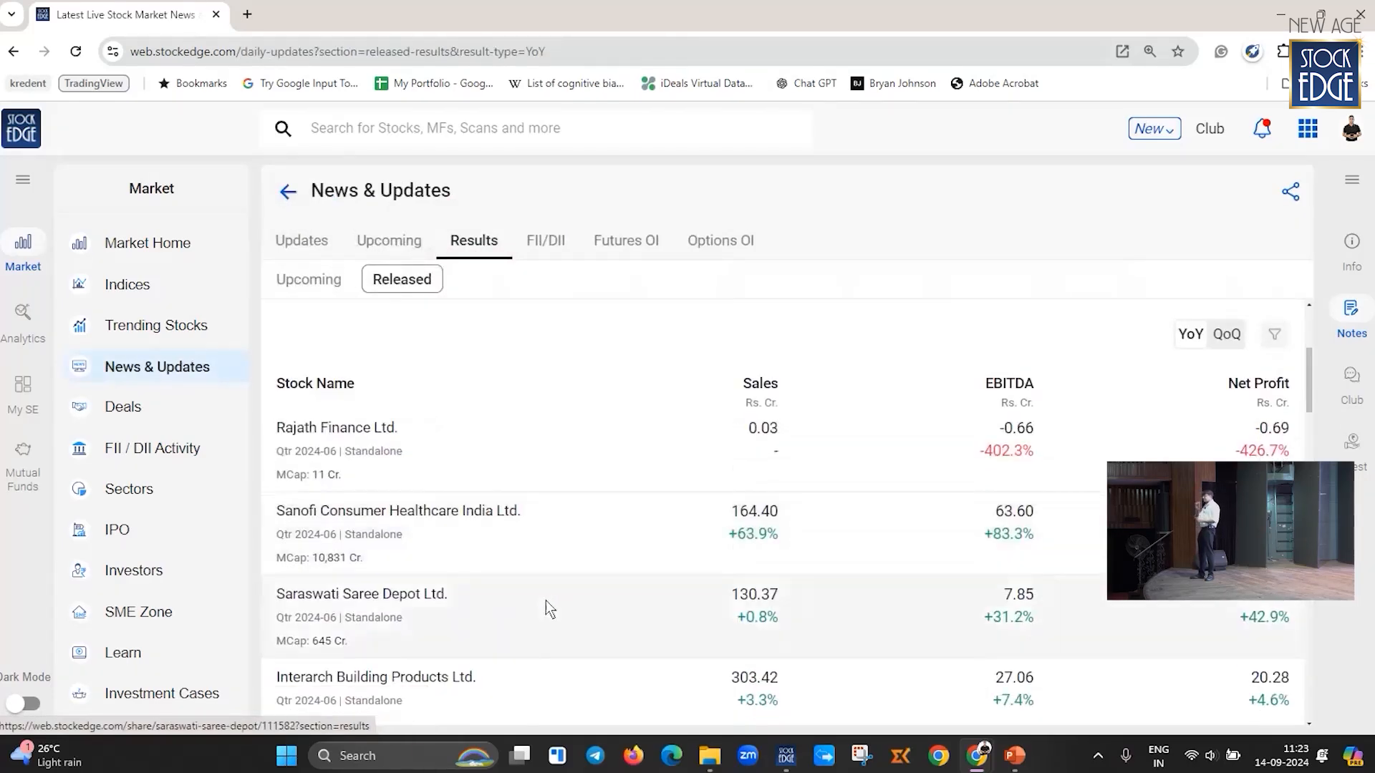
{"action": "scroll", "coordinate": [587, 587], "scroll_direction": "up", "scroll_amount": 1}
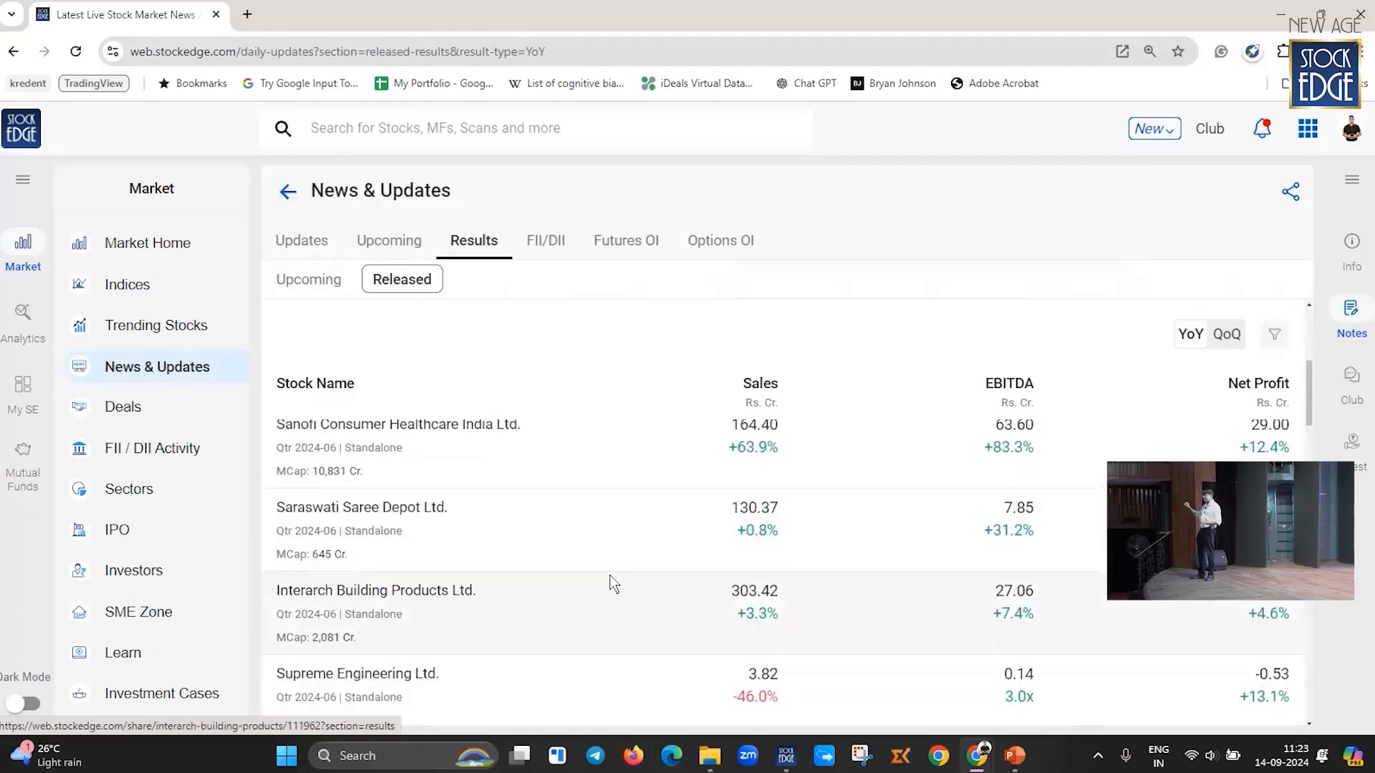
{"action": "scroll", "coordinate": [670, 557], "scroll_direction": "up", "scroll_amount": 4}
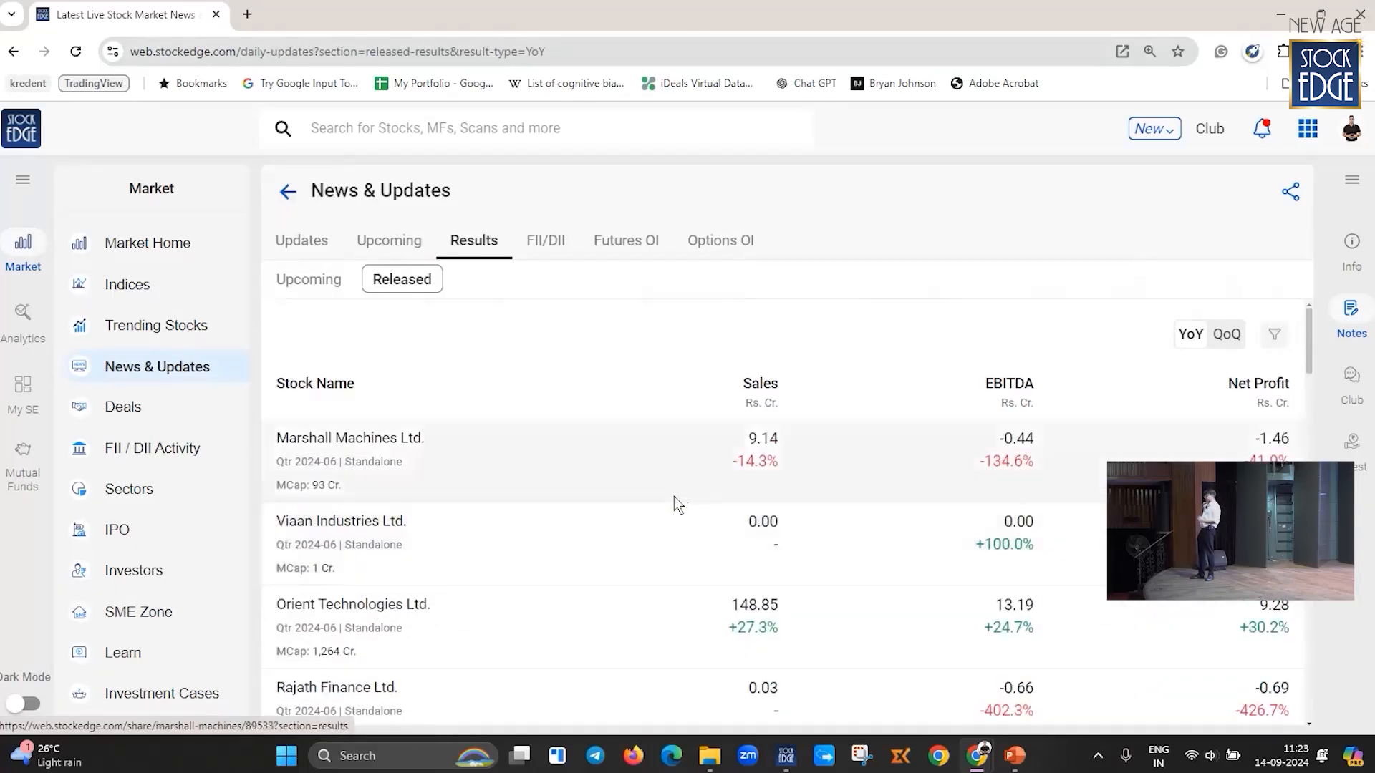
{"action": "scroll", "coordinate": [657, 630], "scroll_direction": "down", "scroll_amount": 4}
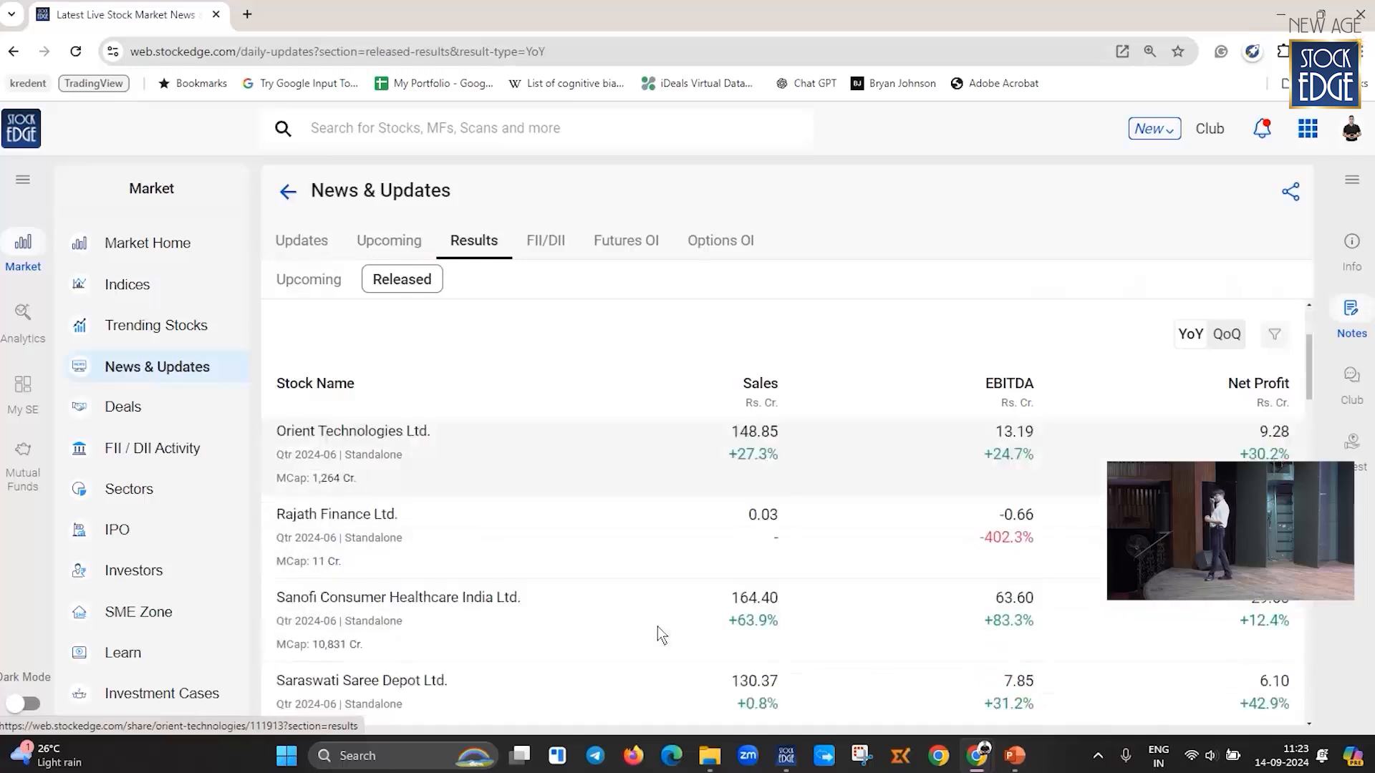
{"action": "scroll", "coordinate": [658, 625], "scroll_direction": "down", "scroll_amount": 3}
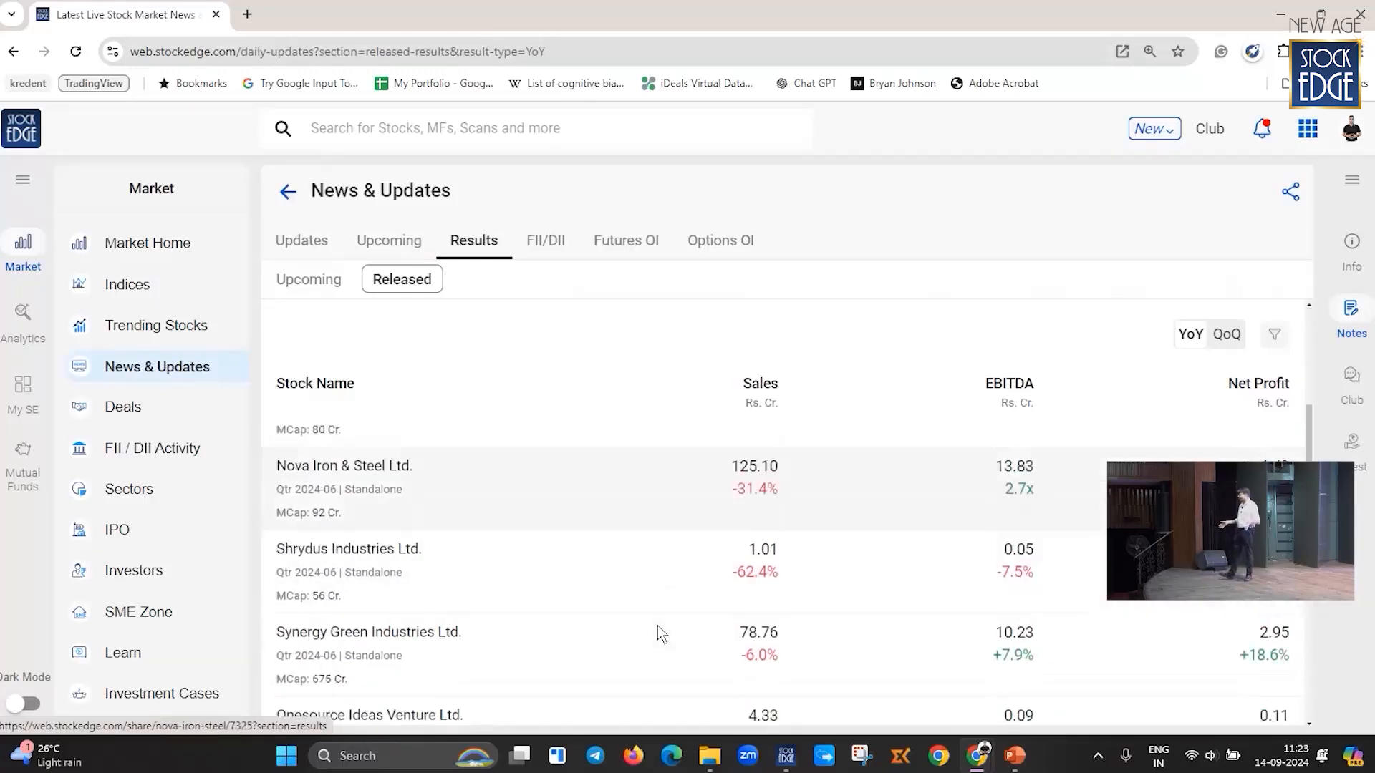
{"action": "scroll", "coordinate": [657, 626], "scroll_direction": "down", "scroll_amount": 2}
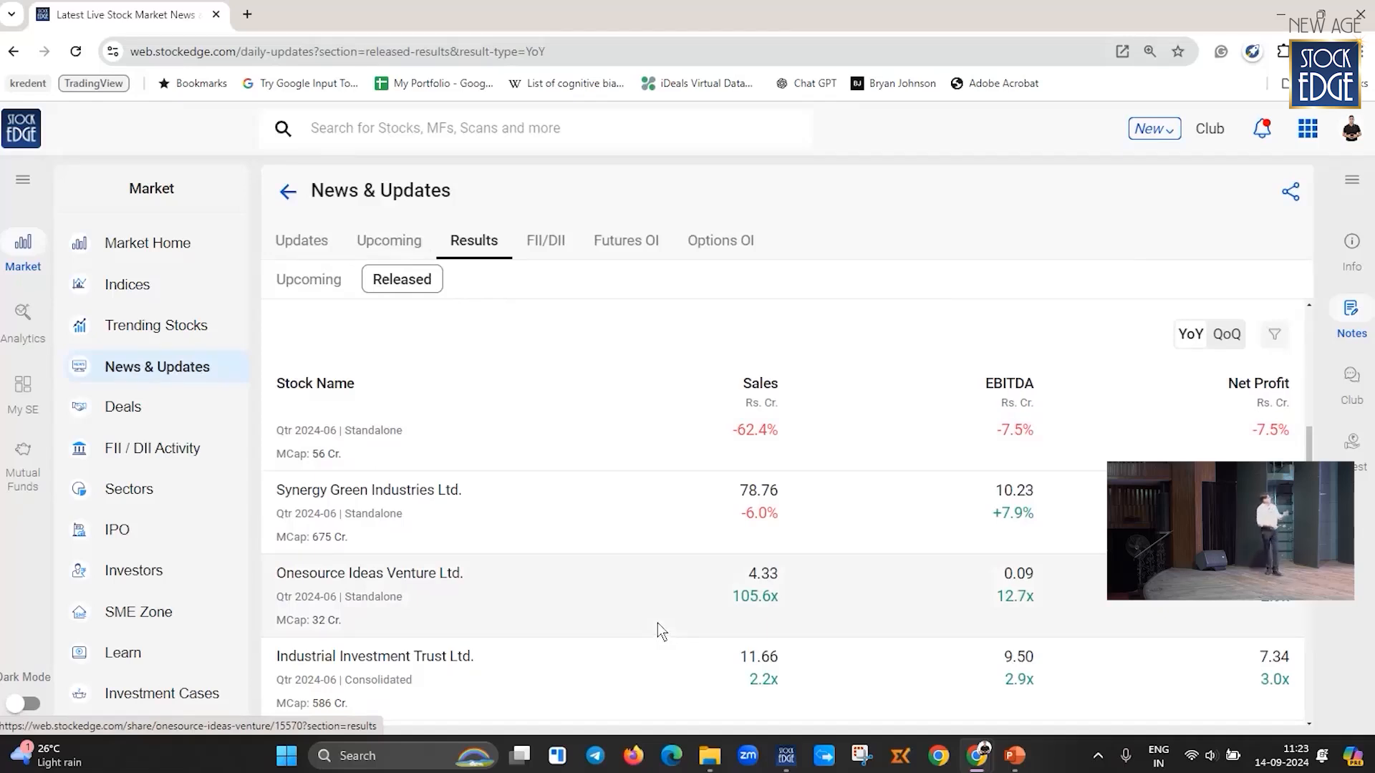
{"action": "scroll", "coordinate": [657, 623], "scroll_direction": "down", "scroll_amount": 2}
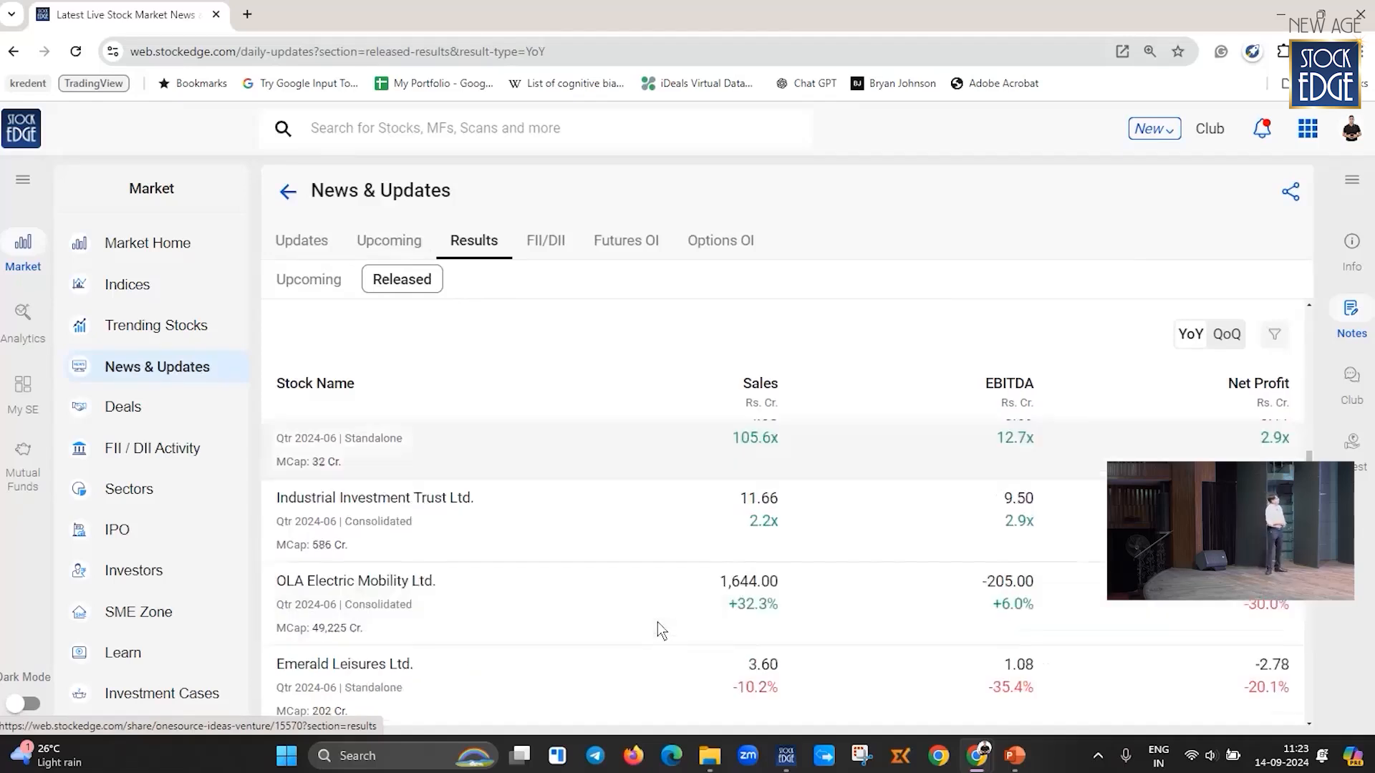
Step: View the FII/DII activity for 13 Sep 2024 and expand the FII Index Futures breakdown
{"action": "left_click", "coordinate": [560, 236]}
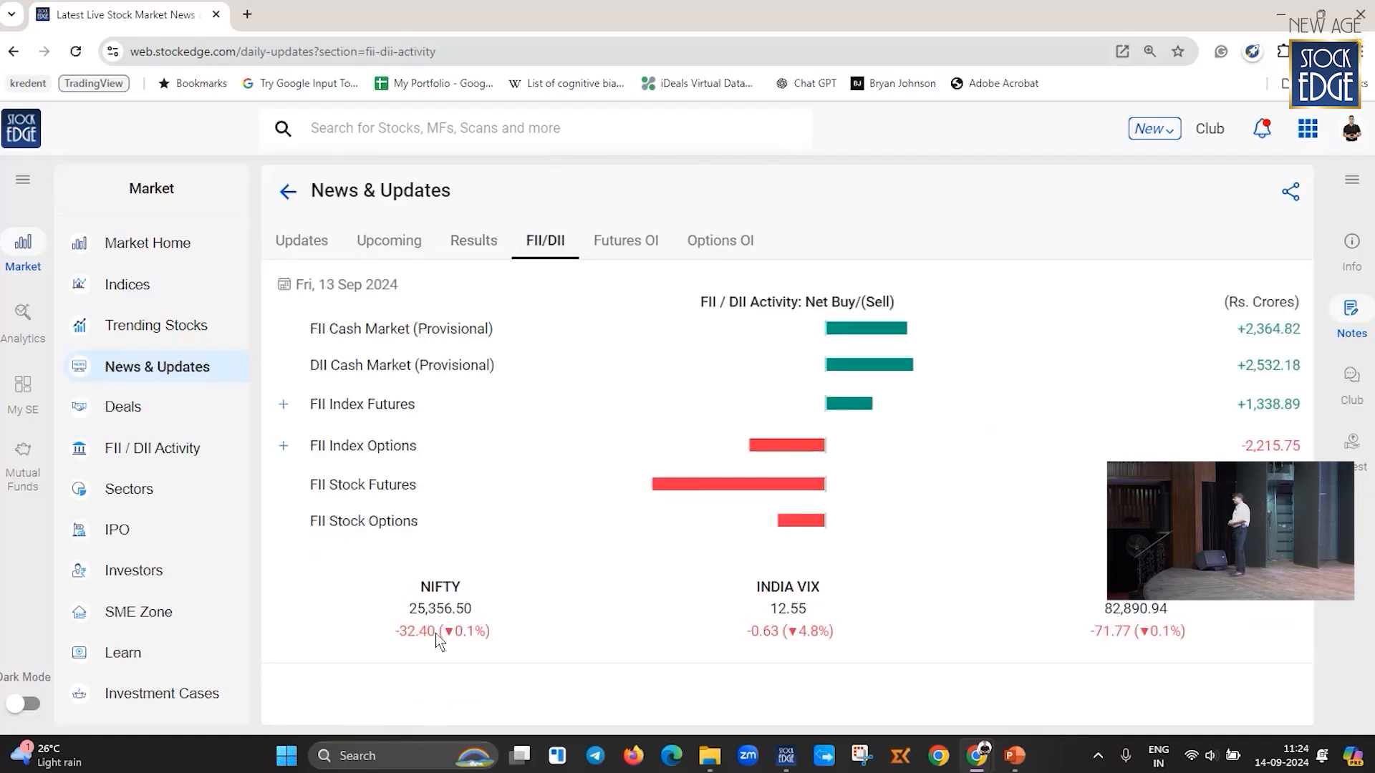
{"action": "left_click", "coordinate": [286, 400]}
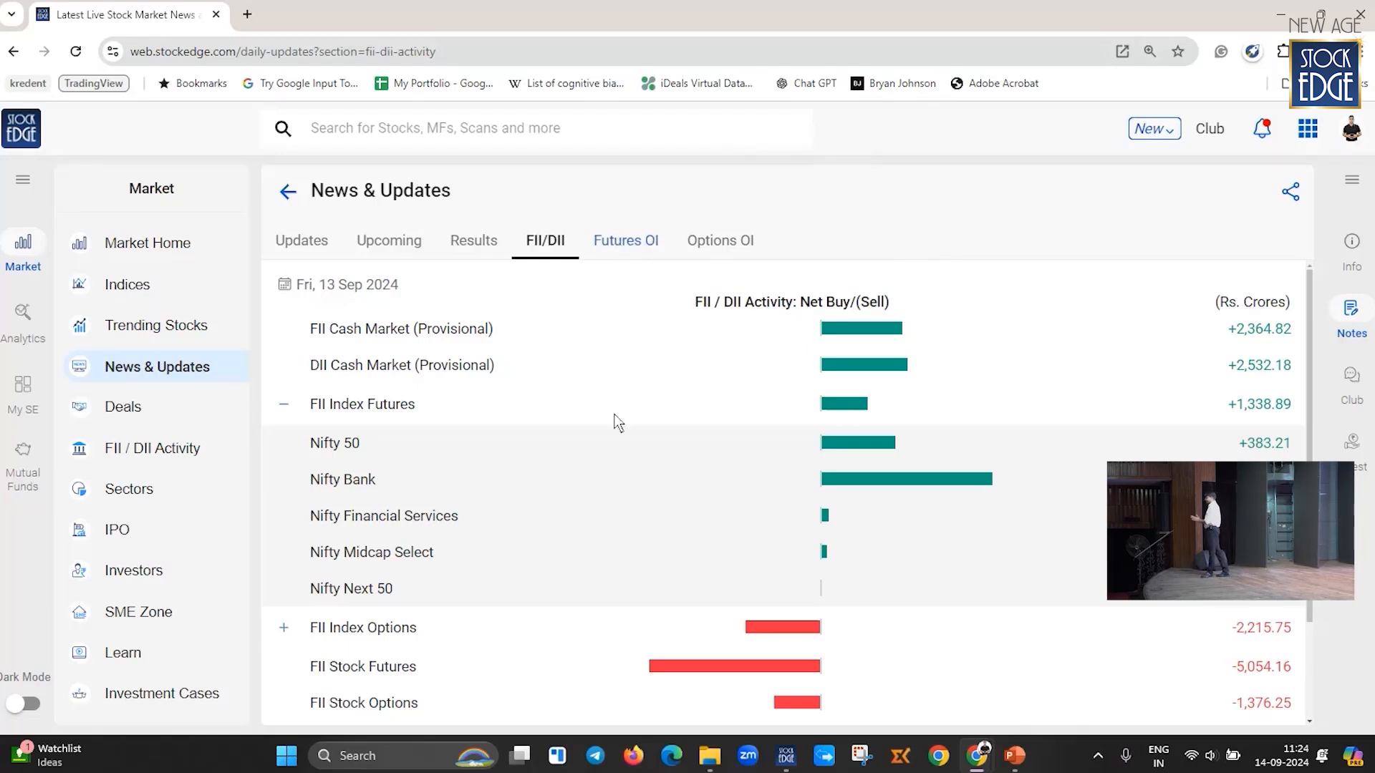
Step: View the futures open interest, and look through the participants calendar of FII net open index contracts
{"action": "left_click", "coordinate": [617, 245]}
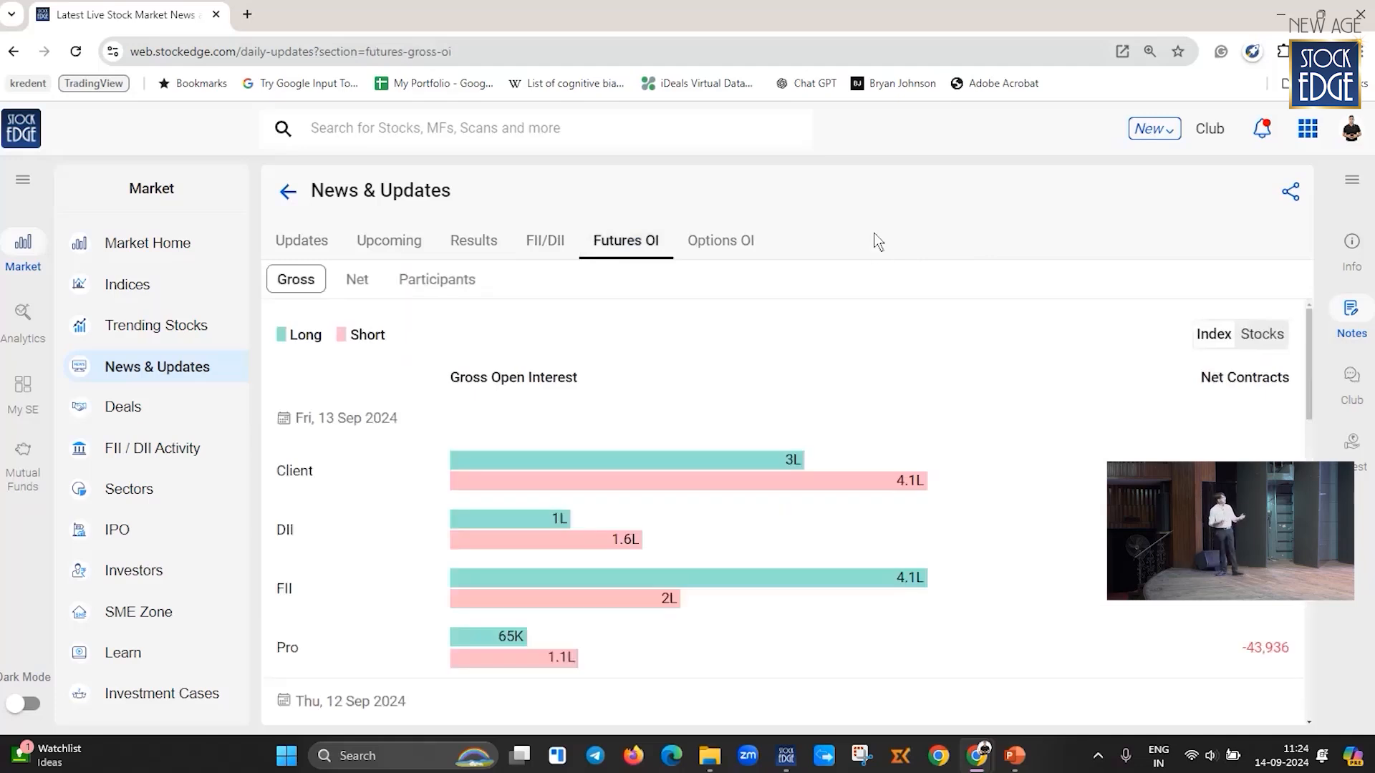
{"action": "left_click", "coordinate": [462, 279]}
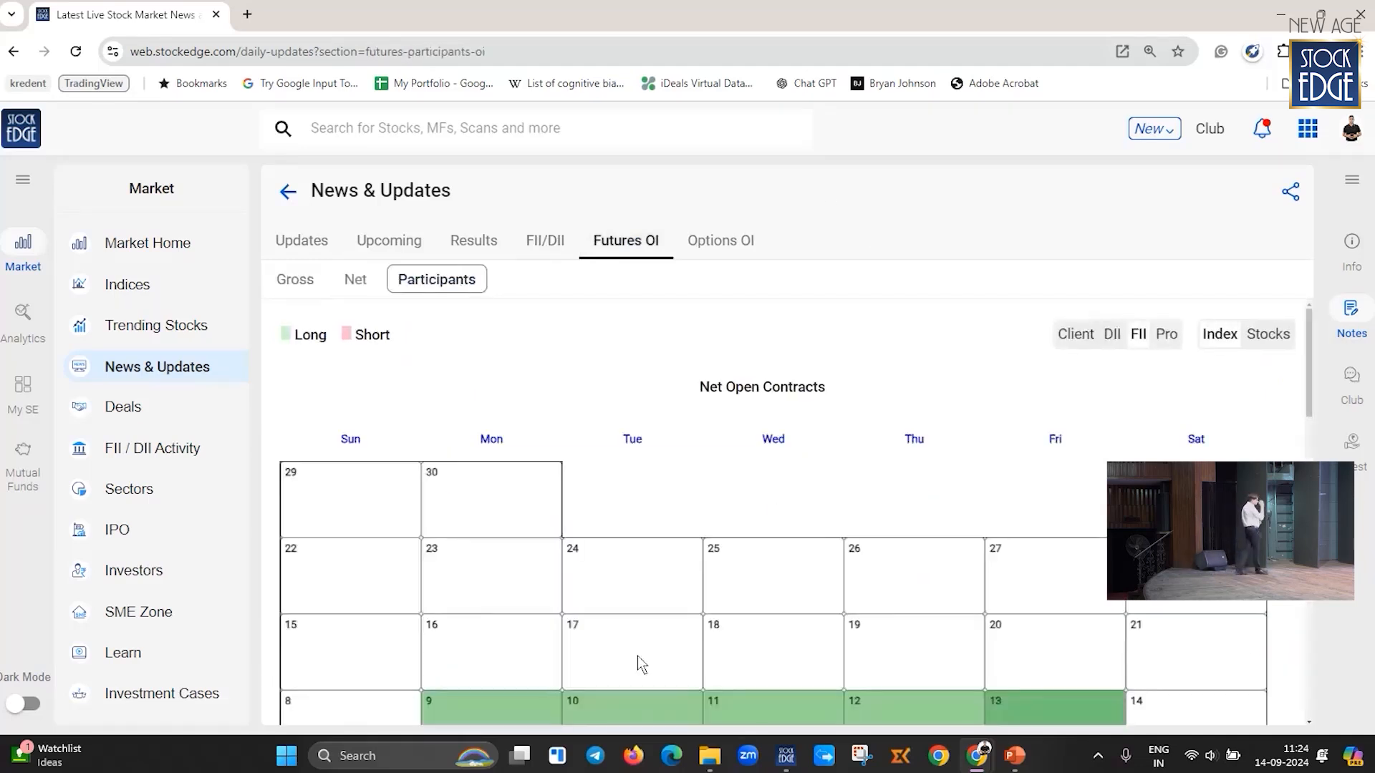
{"action": "scroll", "coordinate": [777, 503], "scroll_direction": "down", "scroll_amount": 1}
{"action": "scroll", "coordinate": [775, 501], "scroll_direction": "down", "scroll_amount": 2}
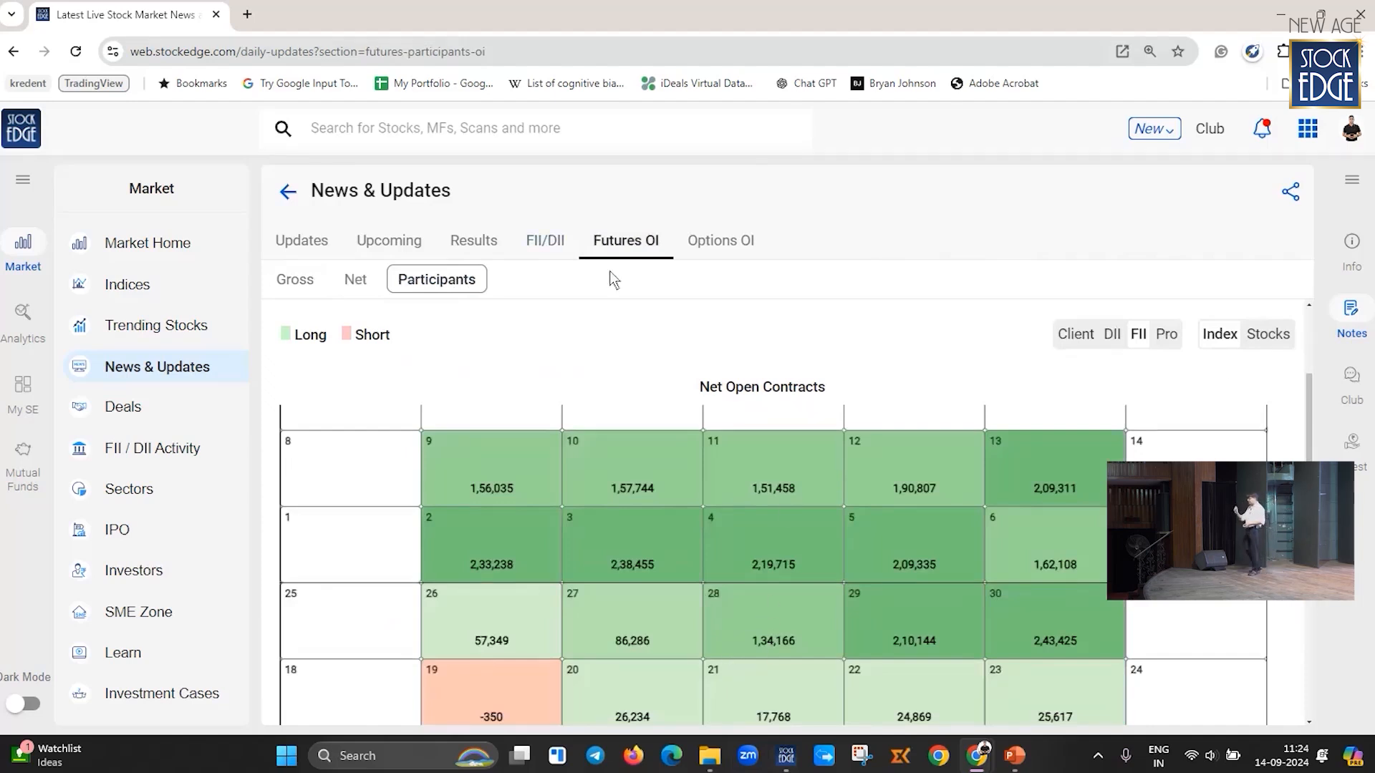
Step: Compare the index futures net open contracts of Pro, FII, DII and Client participants, ending on FII
{"action": "left_click", "coordinate": [1177, 342]}
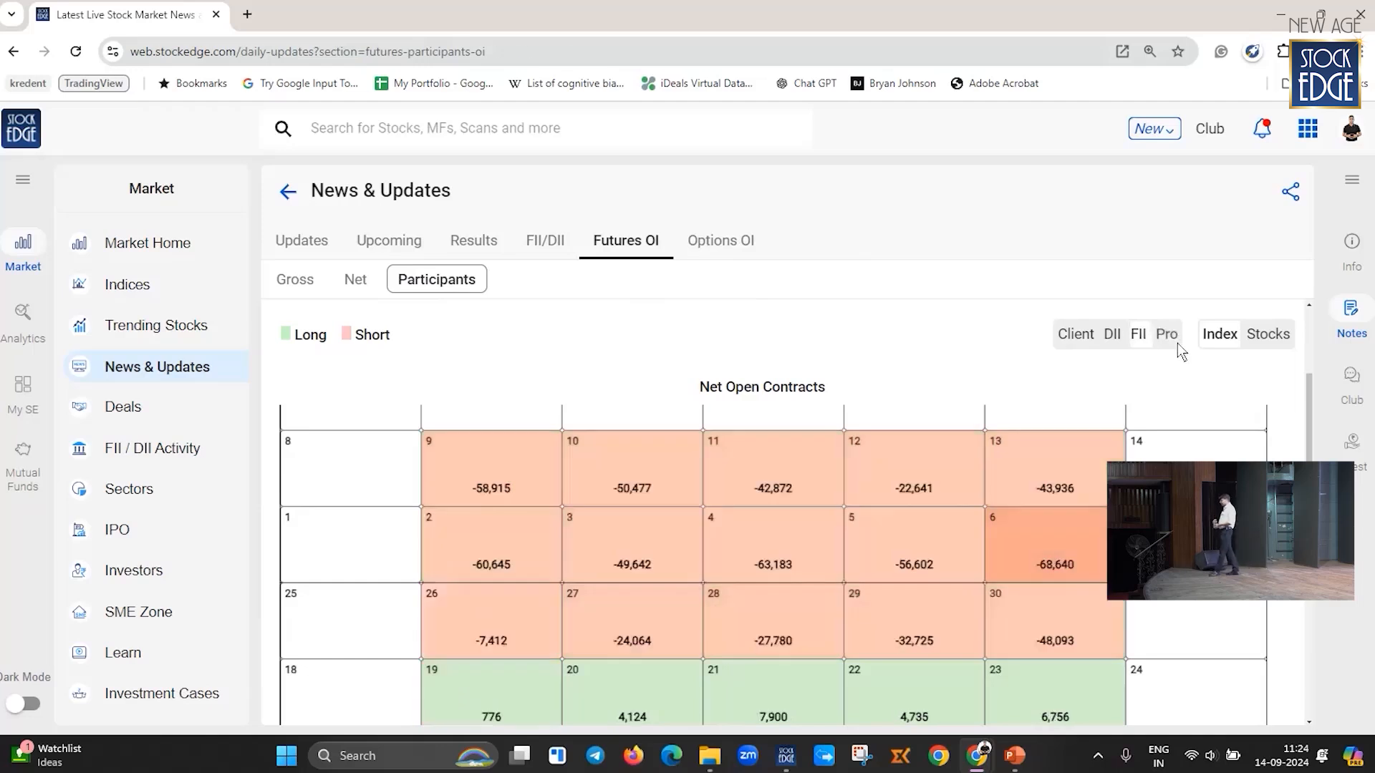
{"action": "left_click", "coordinate": [1134, 336]}
{"action": "left_click", "coordinate": [1110, 336]}
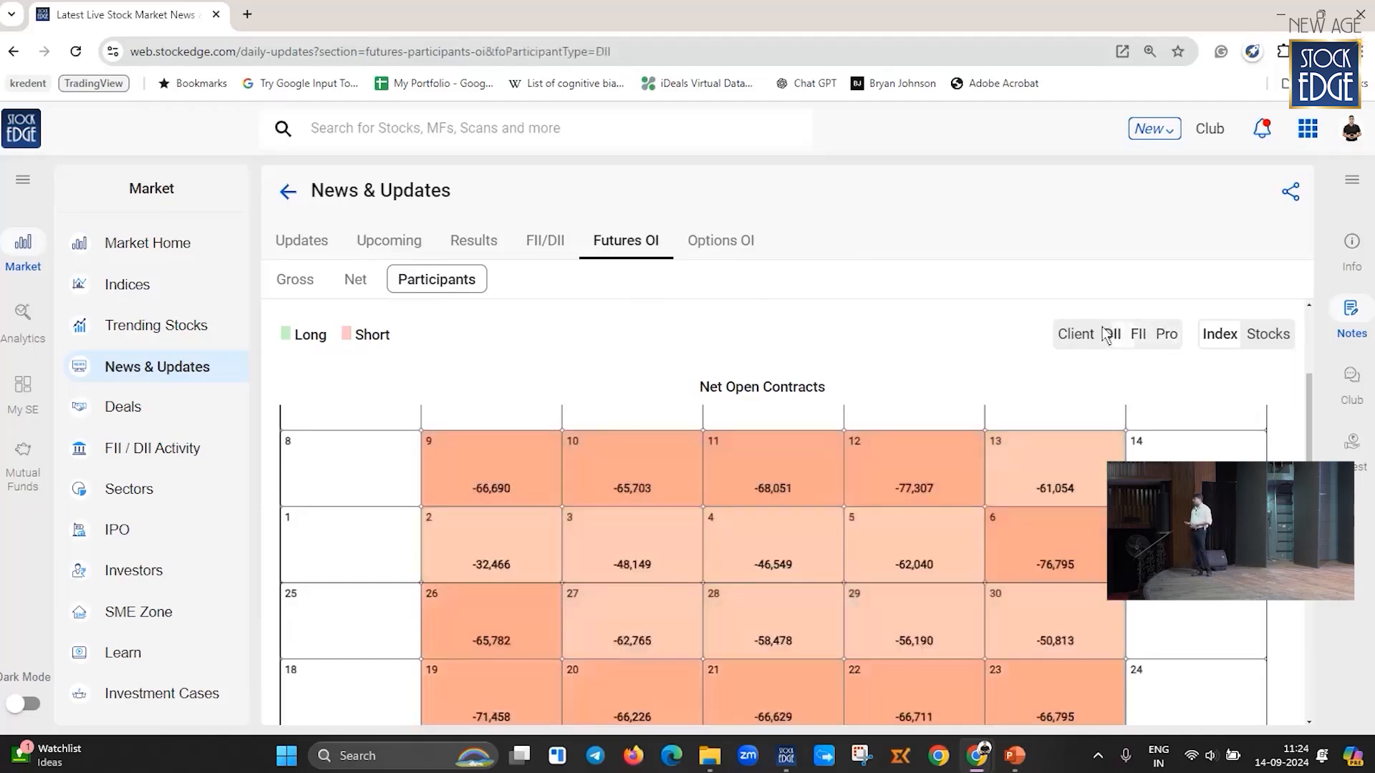
{"action": "left_click", "coordinate": [1072, 337]}
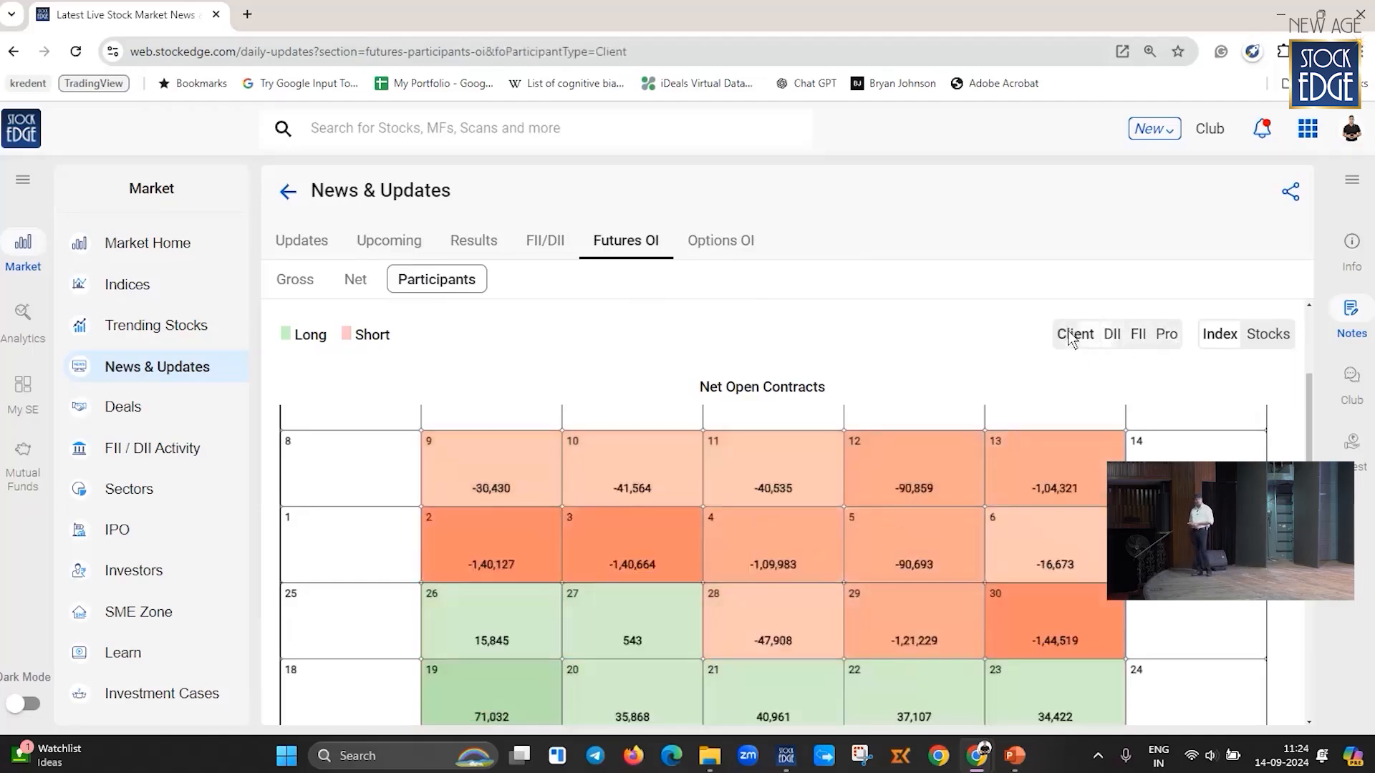
{"action": "left_click", "coordinate": [1138, 339]}
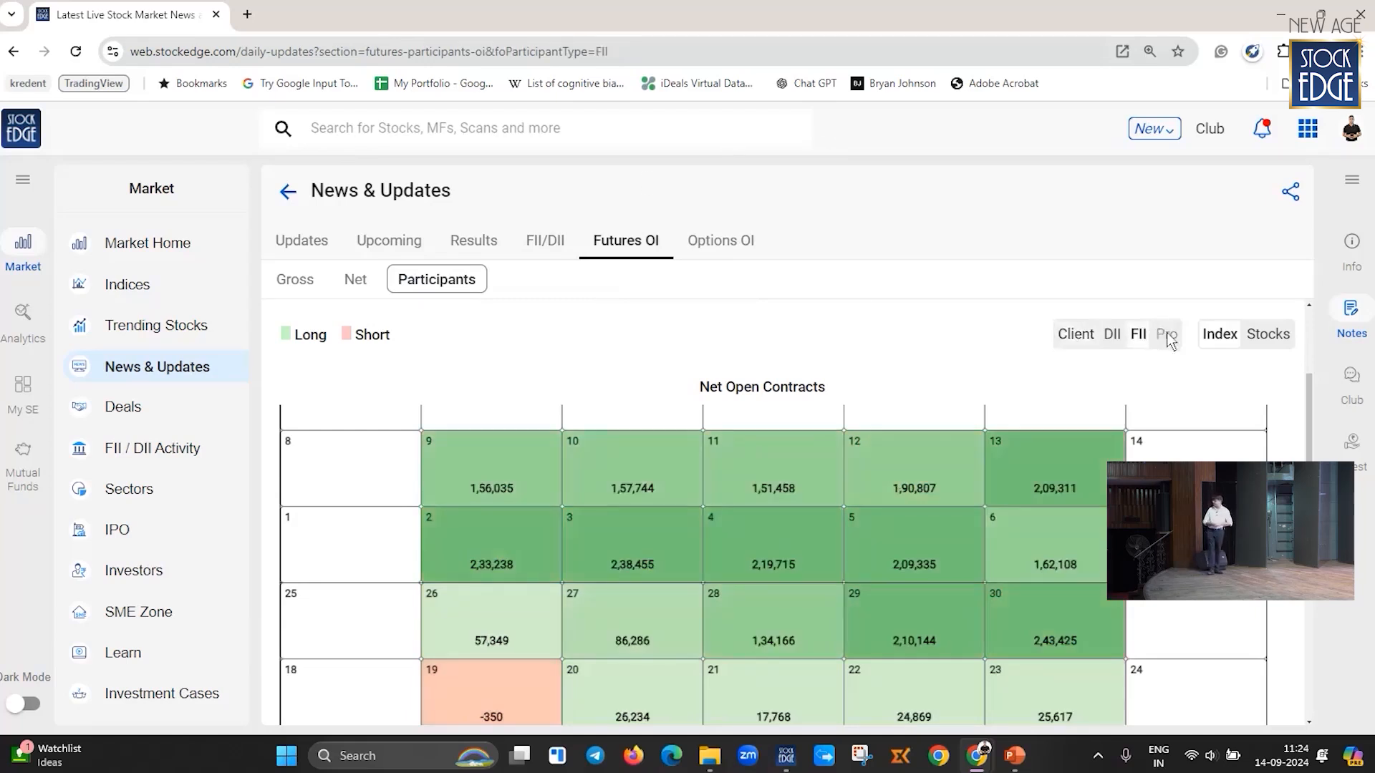
{"action": "left_click", "coordinate": [1166, 335]}
{"action": "left_click", "coordinate": [1138, 337]}
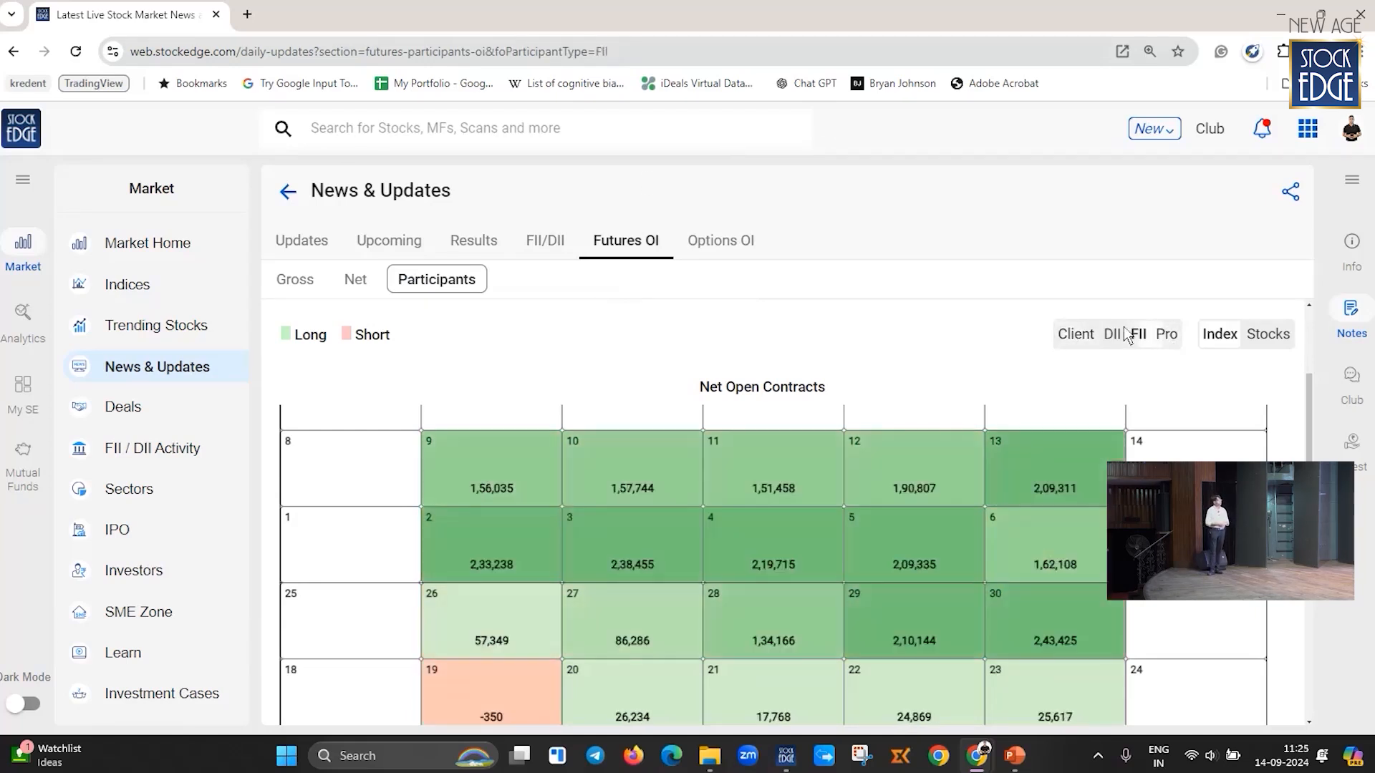
Step: View the options open interest by participants and compare FII index Call and Put net open contracts, ending on Put
{"action": "left_click", "coordinate": [747, 248]}
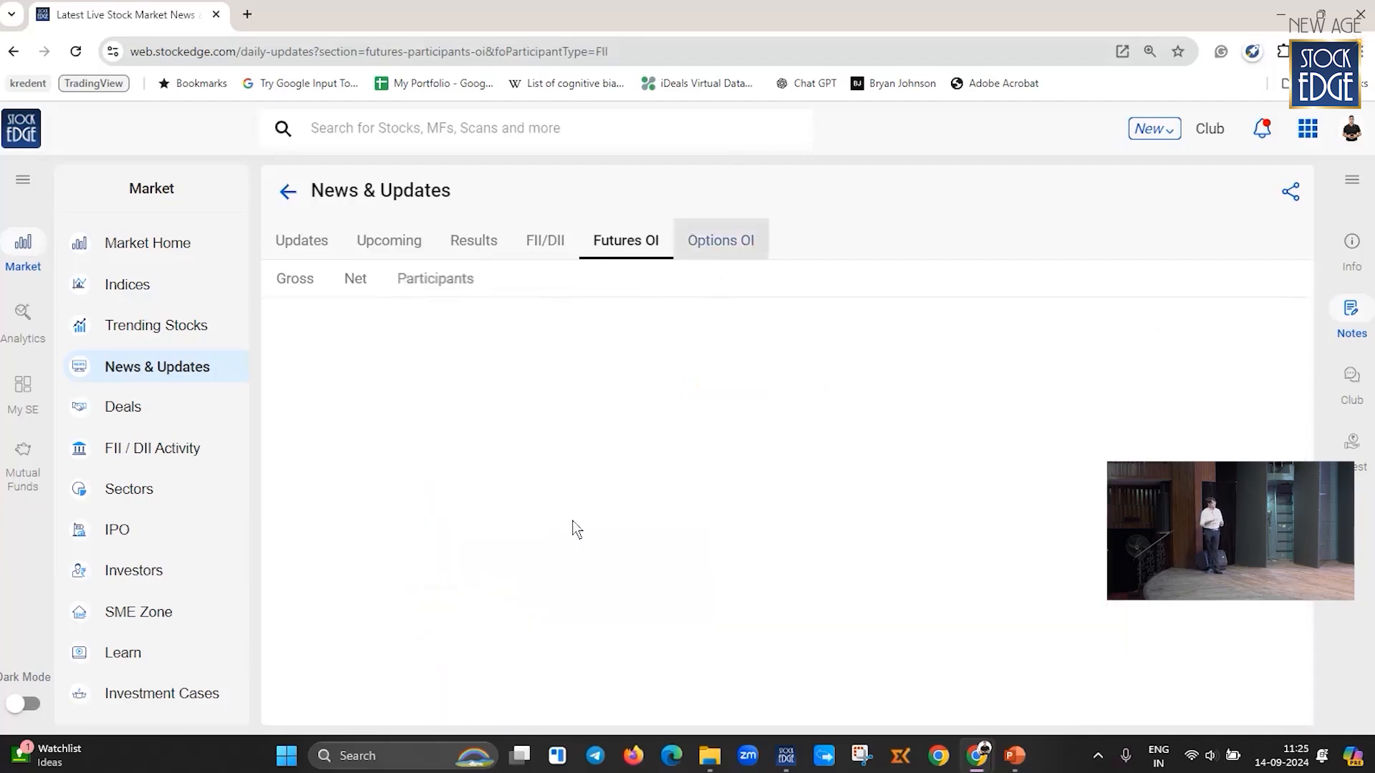
{"action": "left_click", "coordinate": [475, 287]}
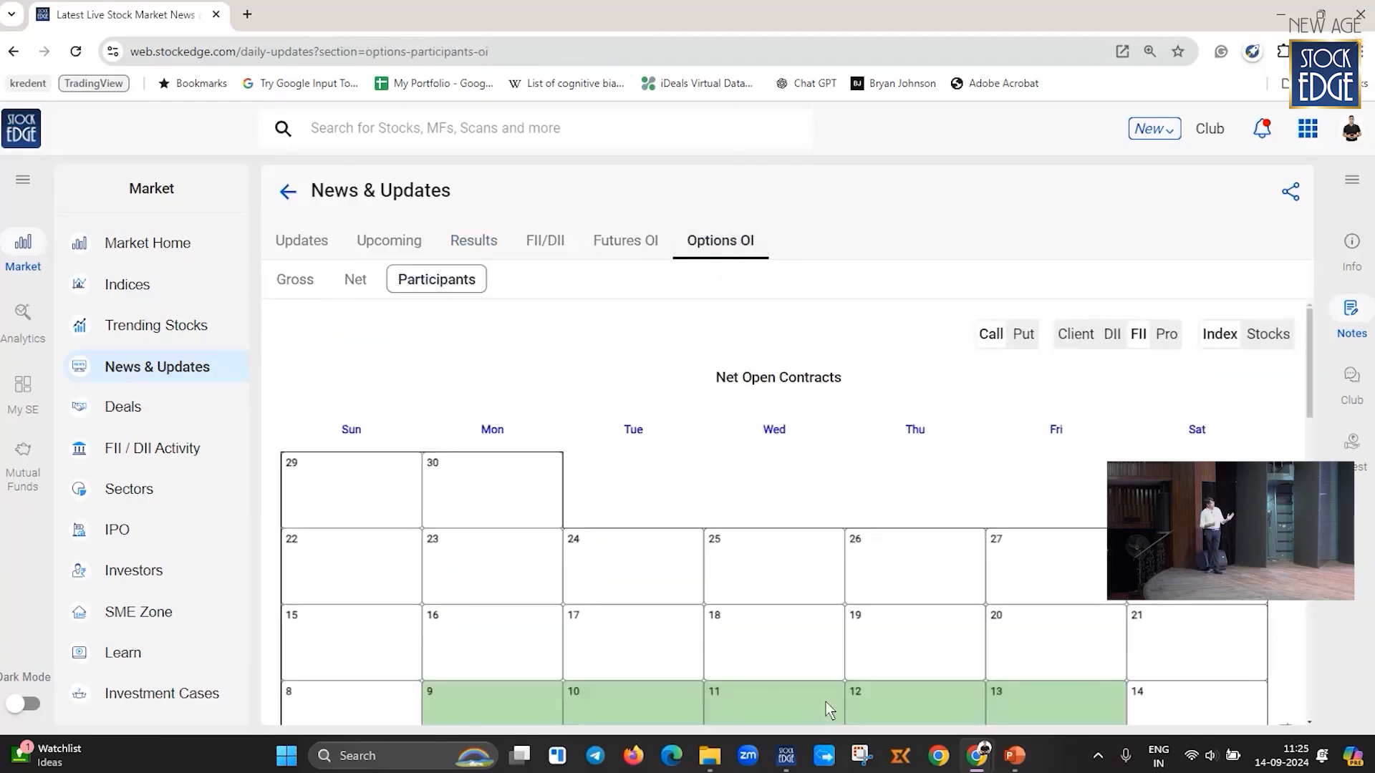
{"action": "scroll", "coordinate": [831, 501], "scroll_direction": "down", "scroll_amount": 3}
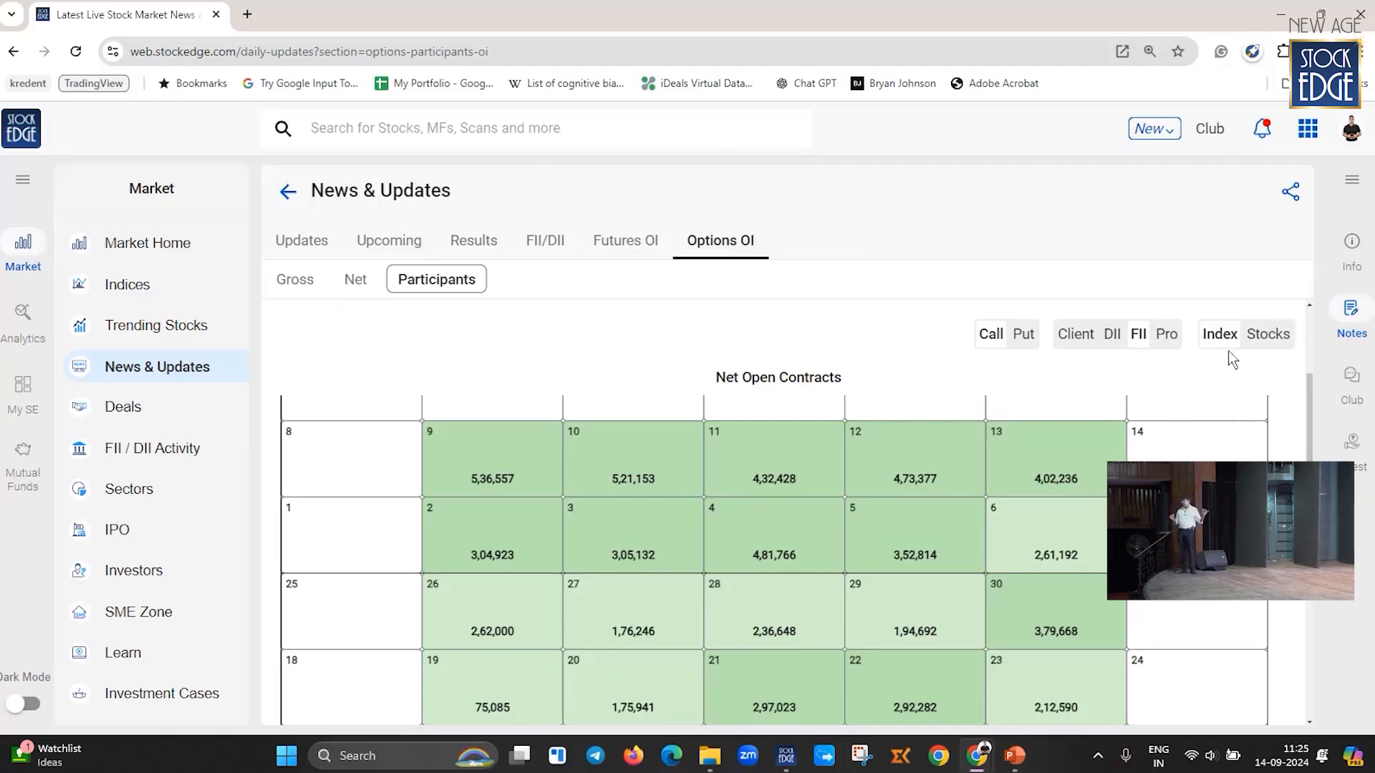
{"action": "scroll", "coordinate": [1009, 430], "scroll_direction": "up", "scroll_amount": 1}
{"action": "left_click", "coordinate": [1024, 336]}
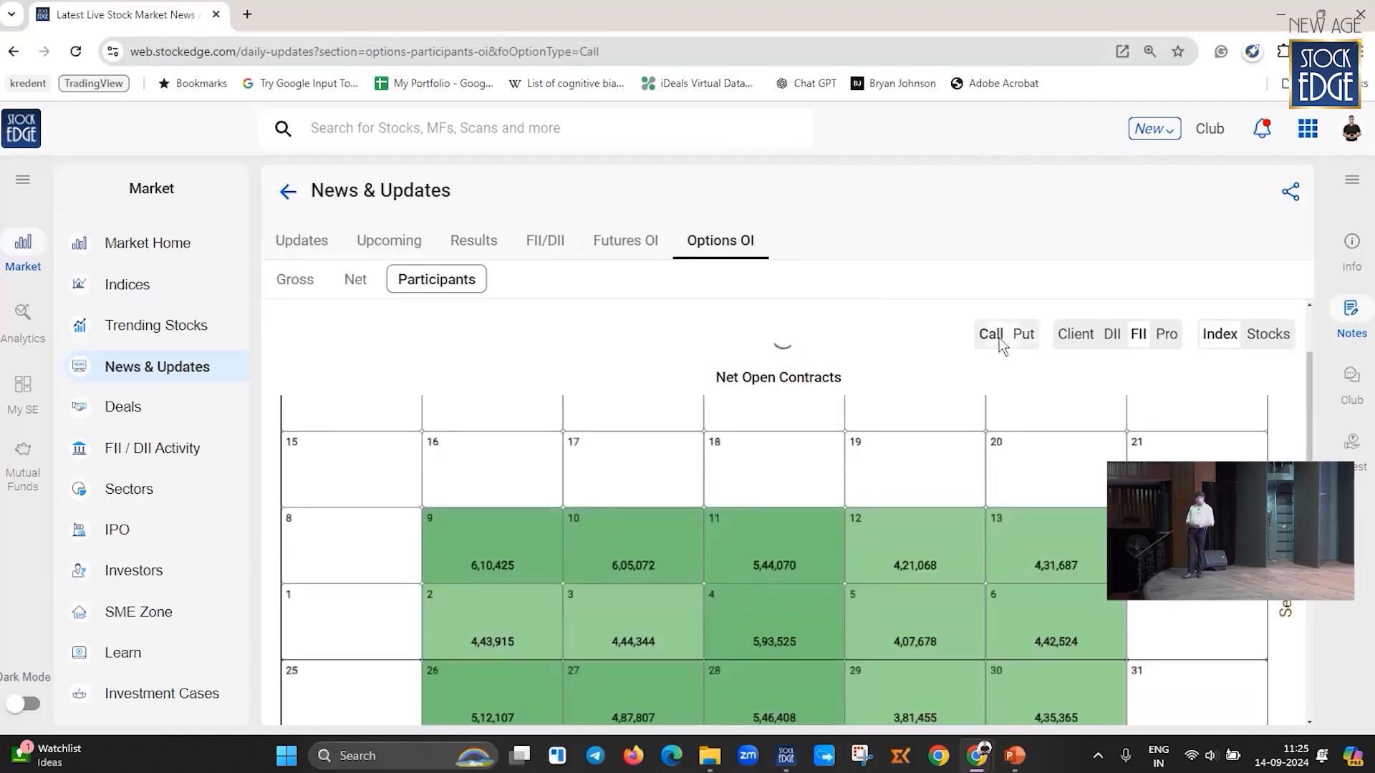
{"action": "left_click", "coordinate": [992, 336]}
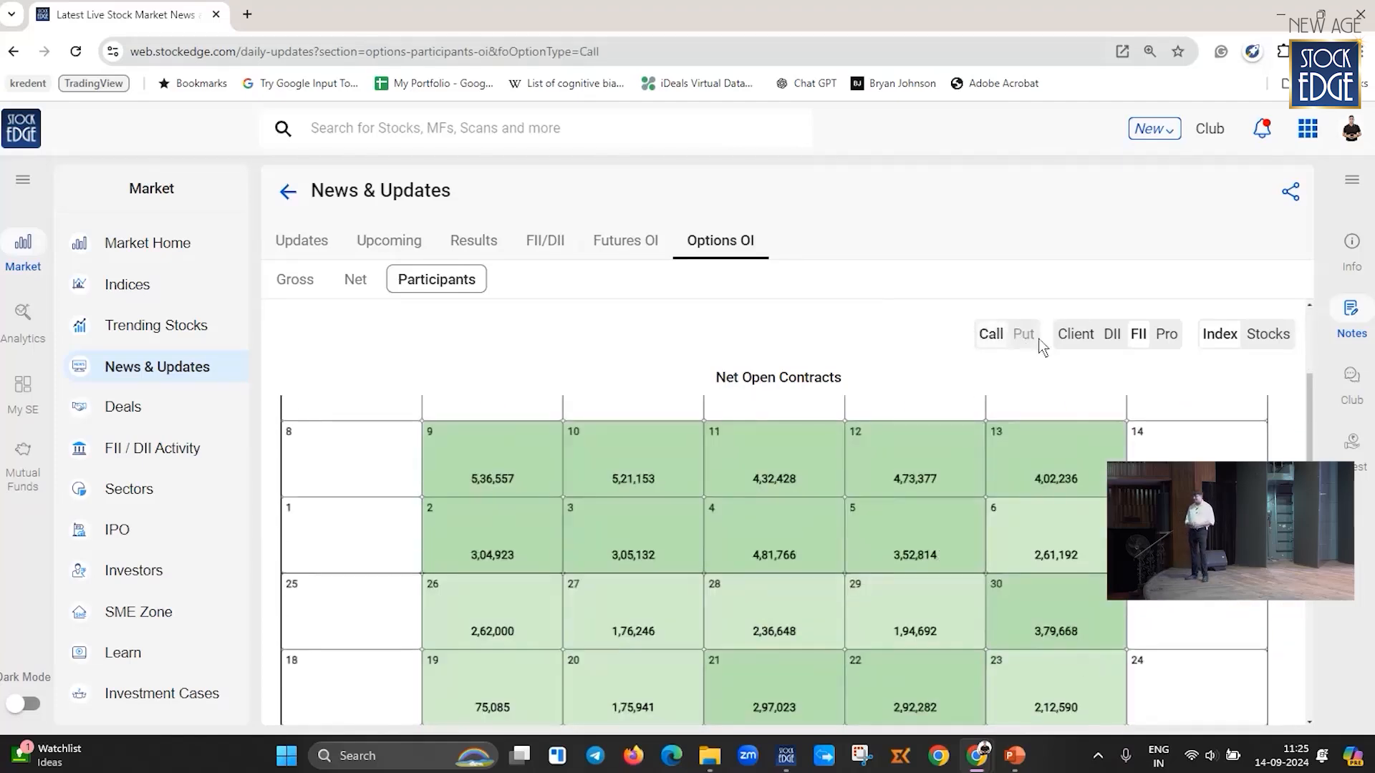
{"action": "left_click", "coordinate": [1024, 334]}
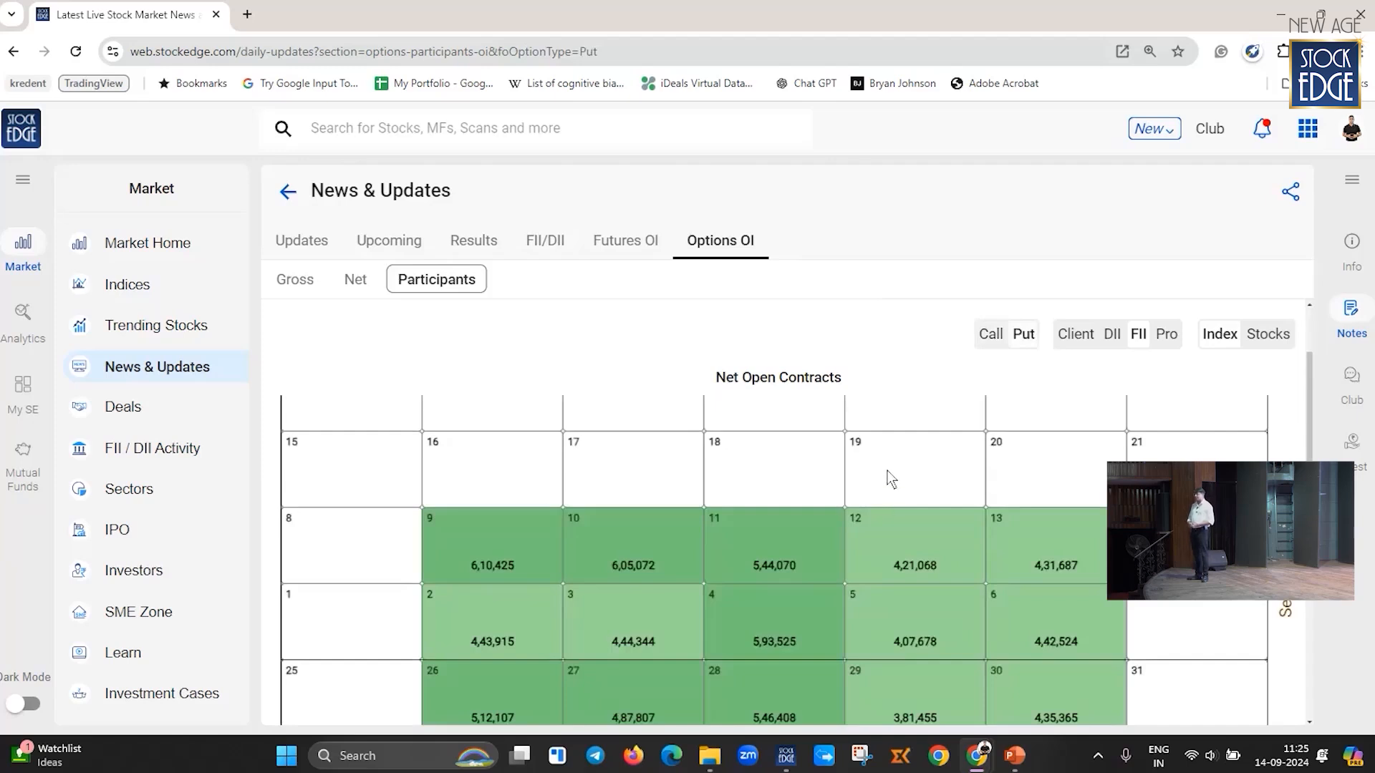
Step: Examine the calendar of FII index Put net open contracts from September 2024 back to June 2024
{"action": "scroll", "coordinate": [704, 380], "scroll_direction": "up", "scroll_amount": 2}
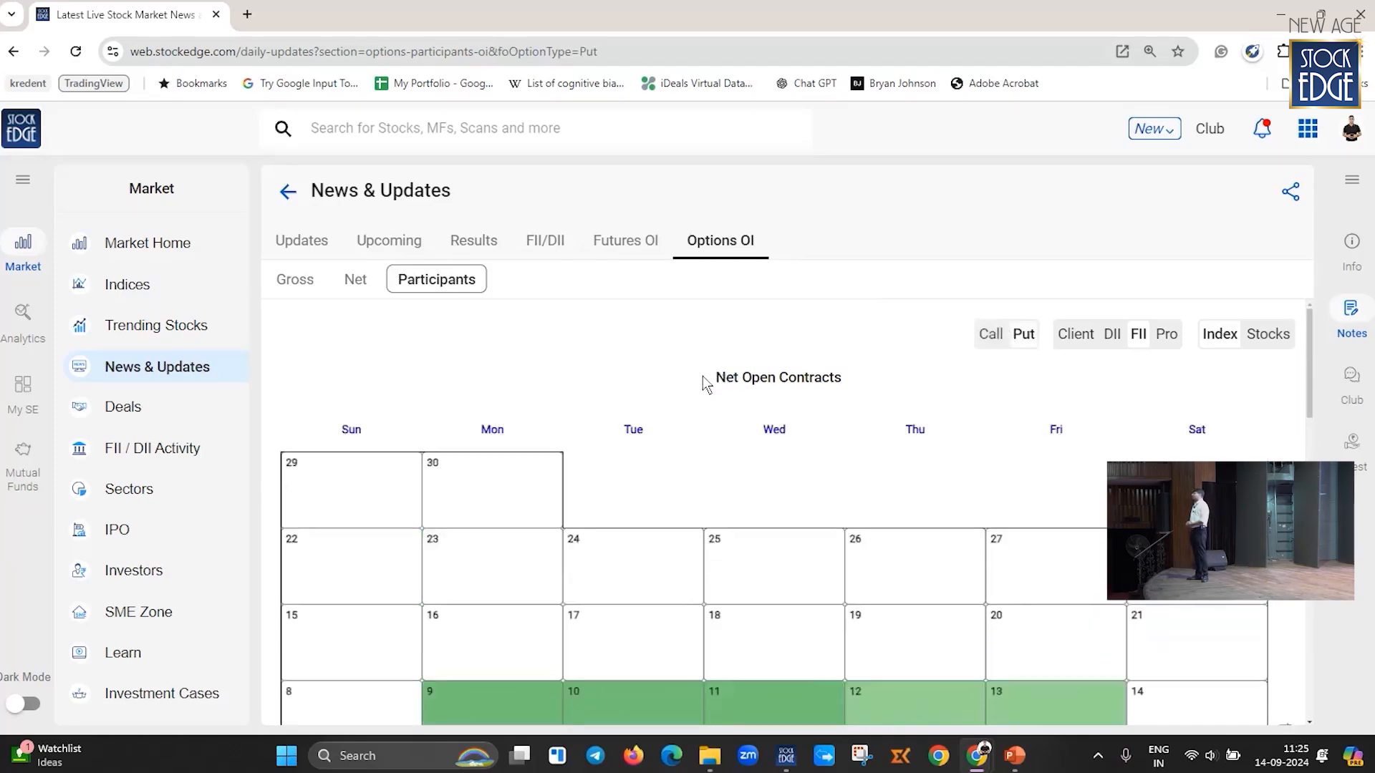
{"action": "scroll", "coordinate": [834, 544], "scroll_direction": "down", "scroll_amount": 2}
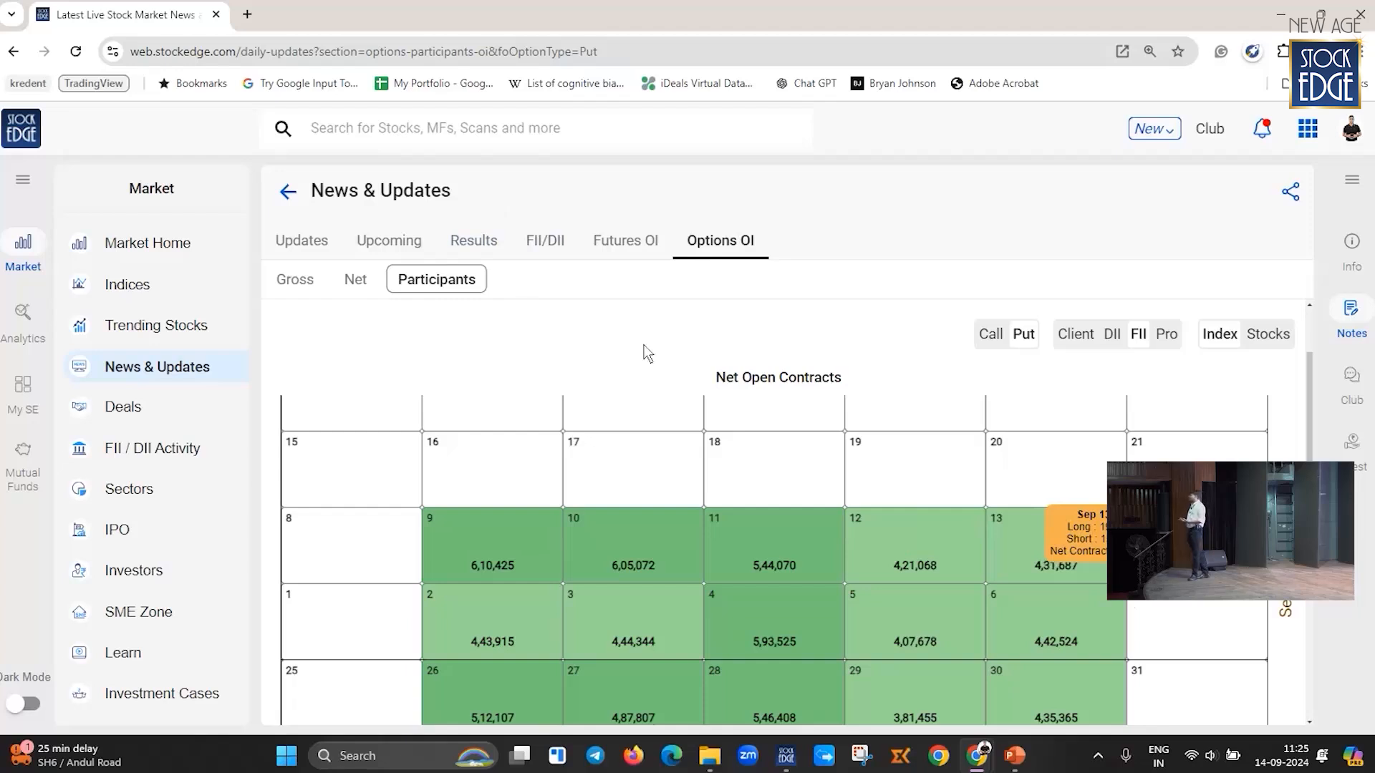
{"action": "scroll", "coordinate": [648, 352], "scroll_direction": "up", "scroll_amount": 3}
{"action": "scroll", "coordinate": [656, 348], "scroll_direction": "down", "scroll_amount": 5}
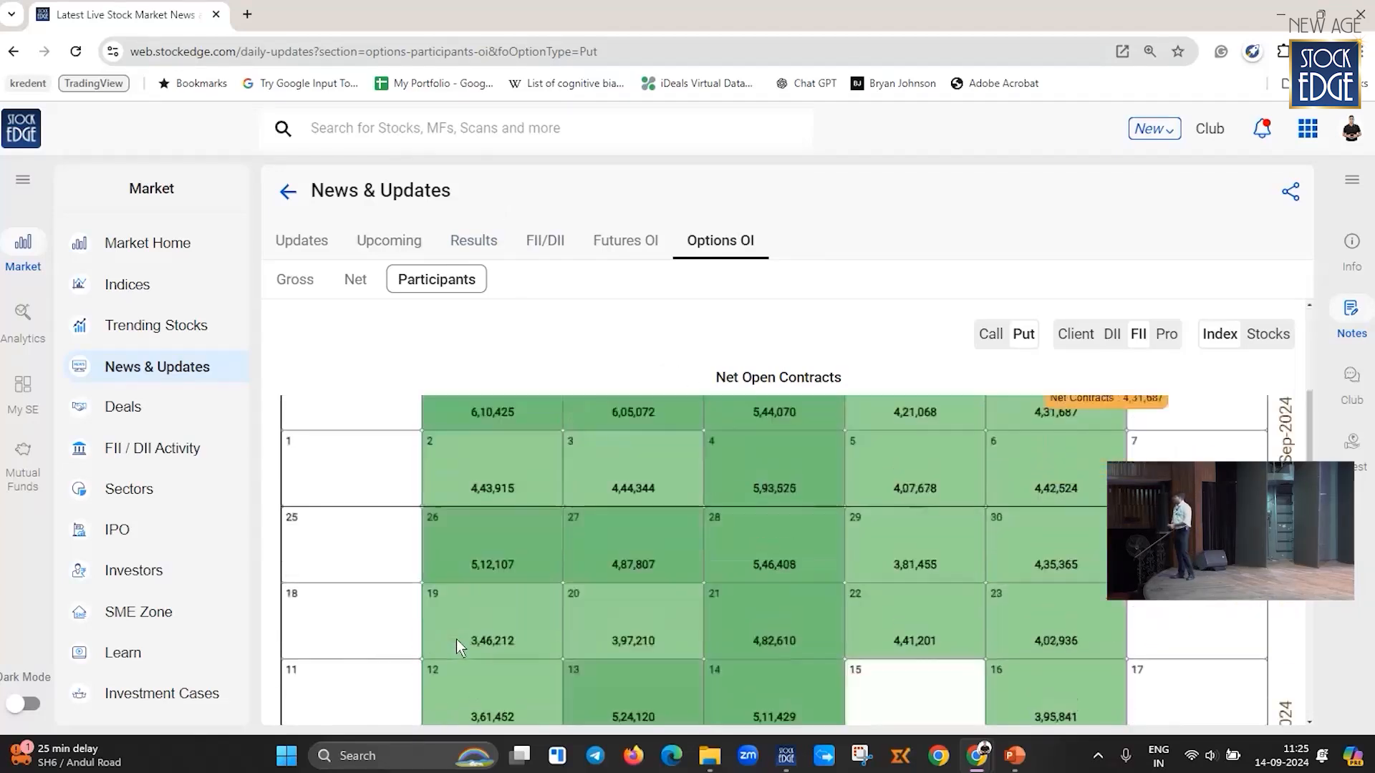
{"action": "scroll", "coordinate": [458, 634], "scroll_direction": "down", "scroll_amount": 10}
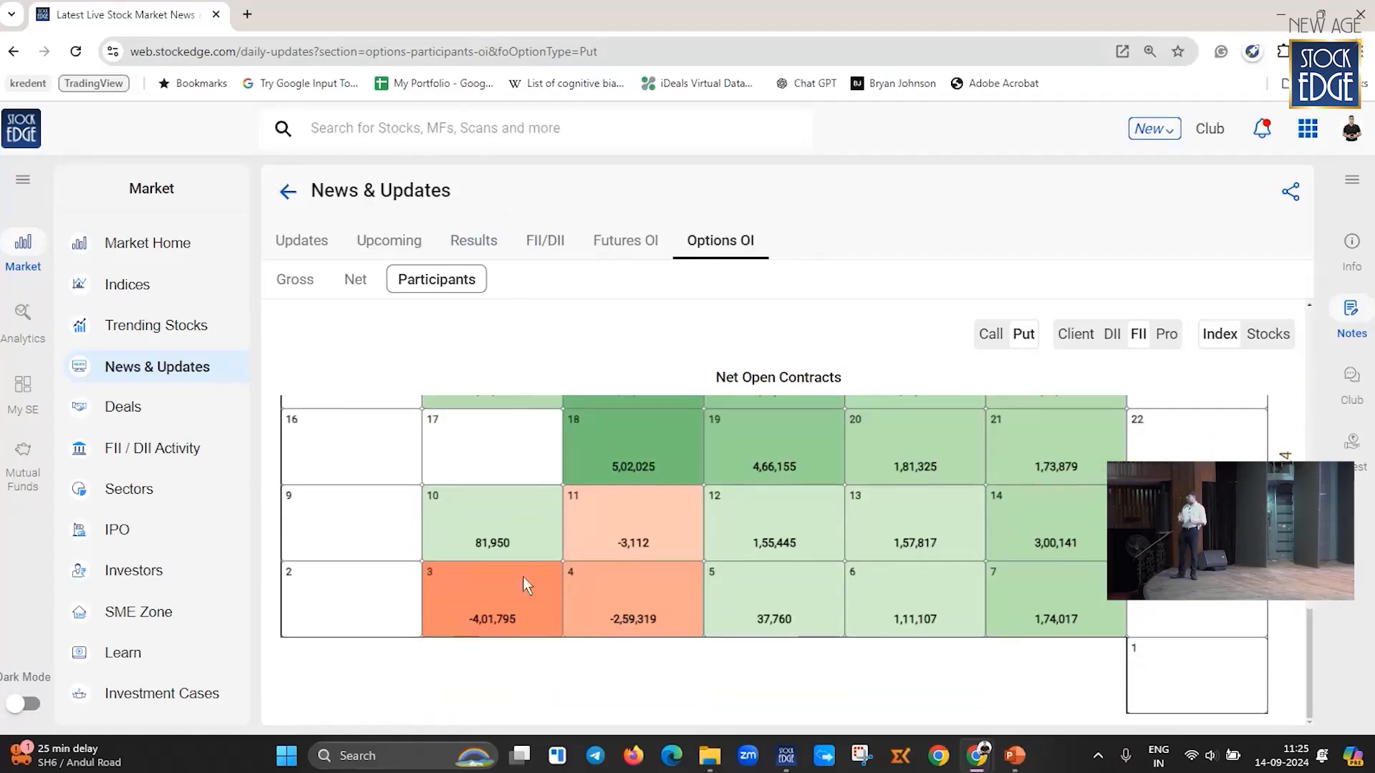
{"action": "scroll", "coordinate": [530, 596], "scroll_direction": "up", "scroll_amount": 7}
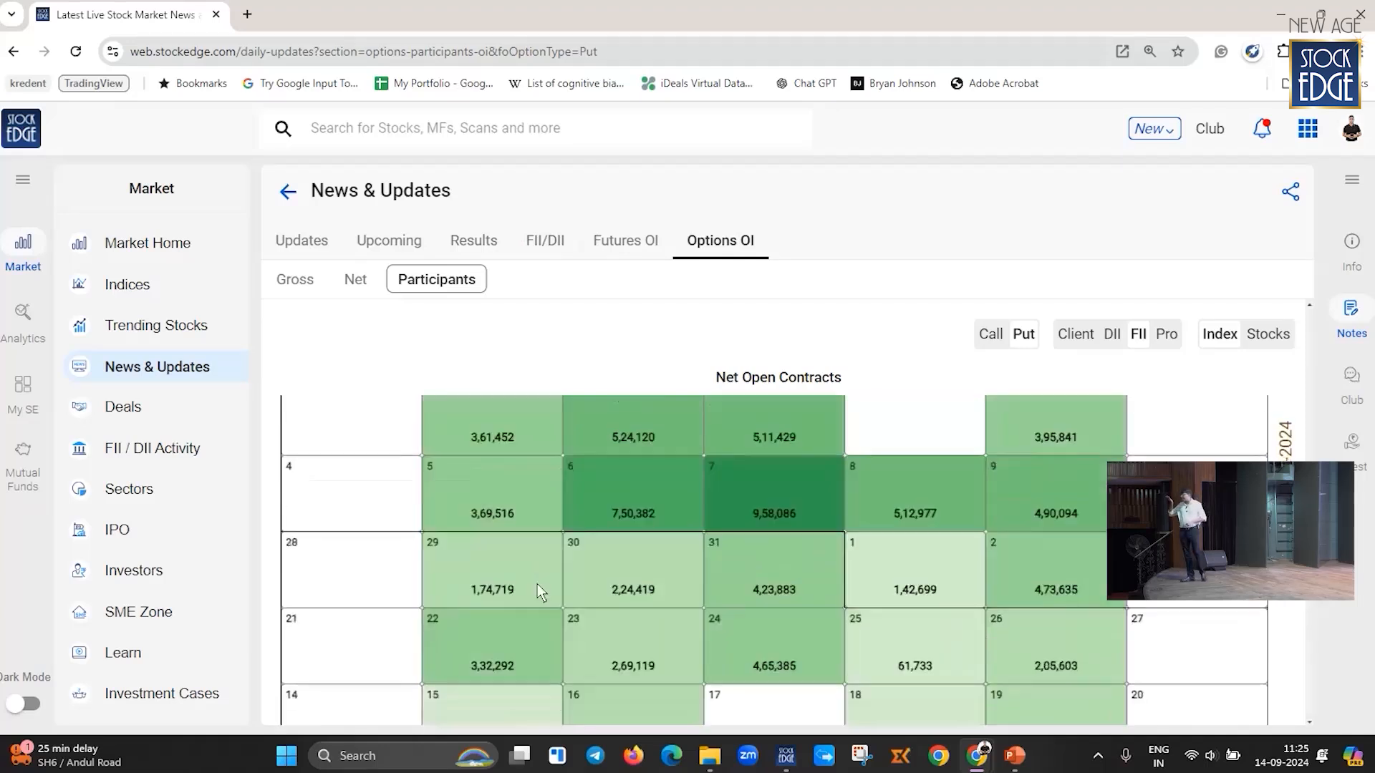
{"action": "scroll", "coordinate": [537, 583], "scroll_direction": "up", "scroll_amount": 8}
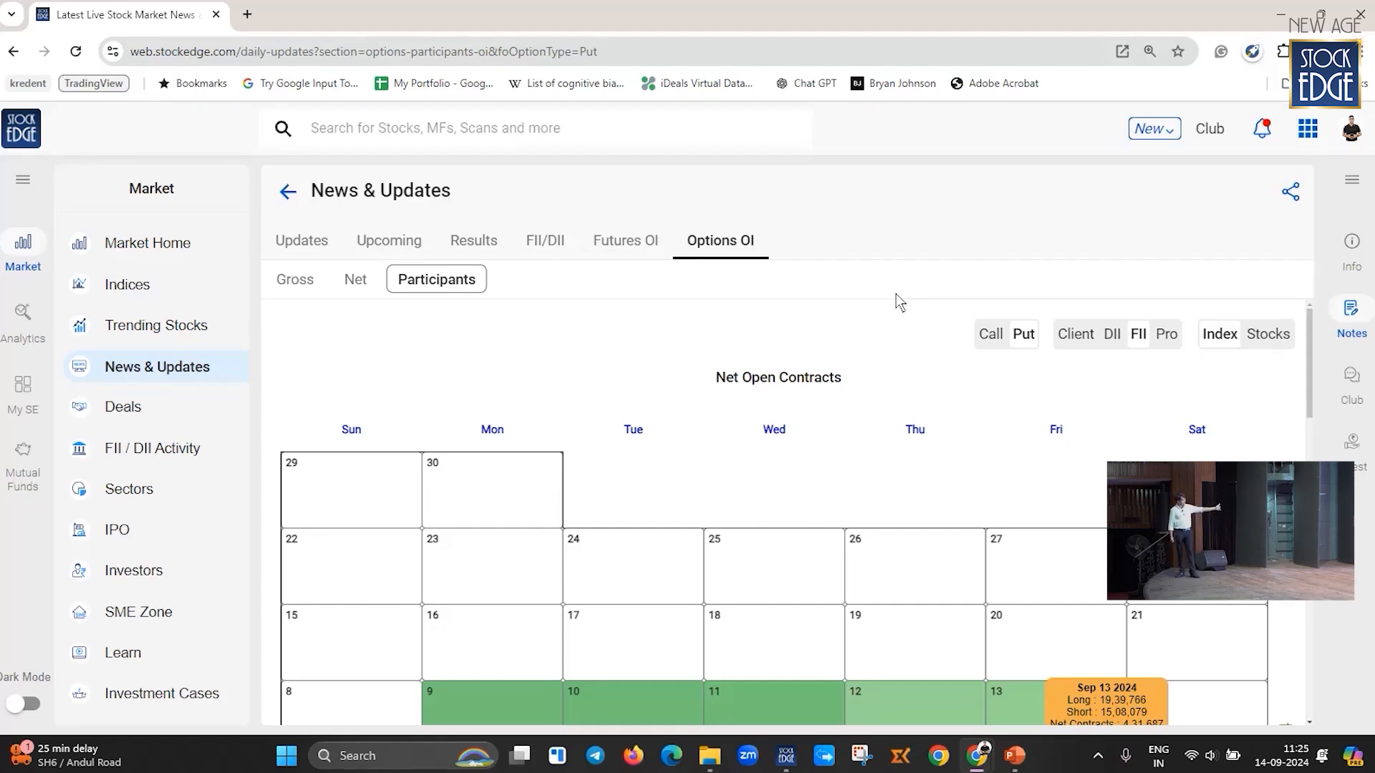
{"action": "scroll", "coordinate": [745, 414], "scroll_direction": "down", "scroll_amount": 5}
{"action": "scroll", "coordinate": [389, 686], "scroll_direction": "down", "scroll_amount": 10}
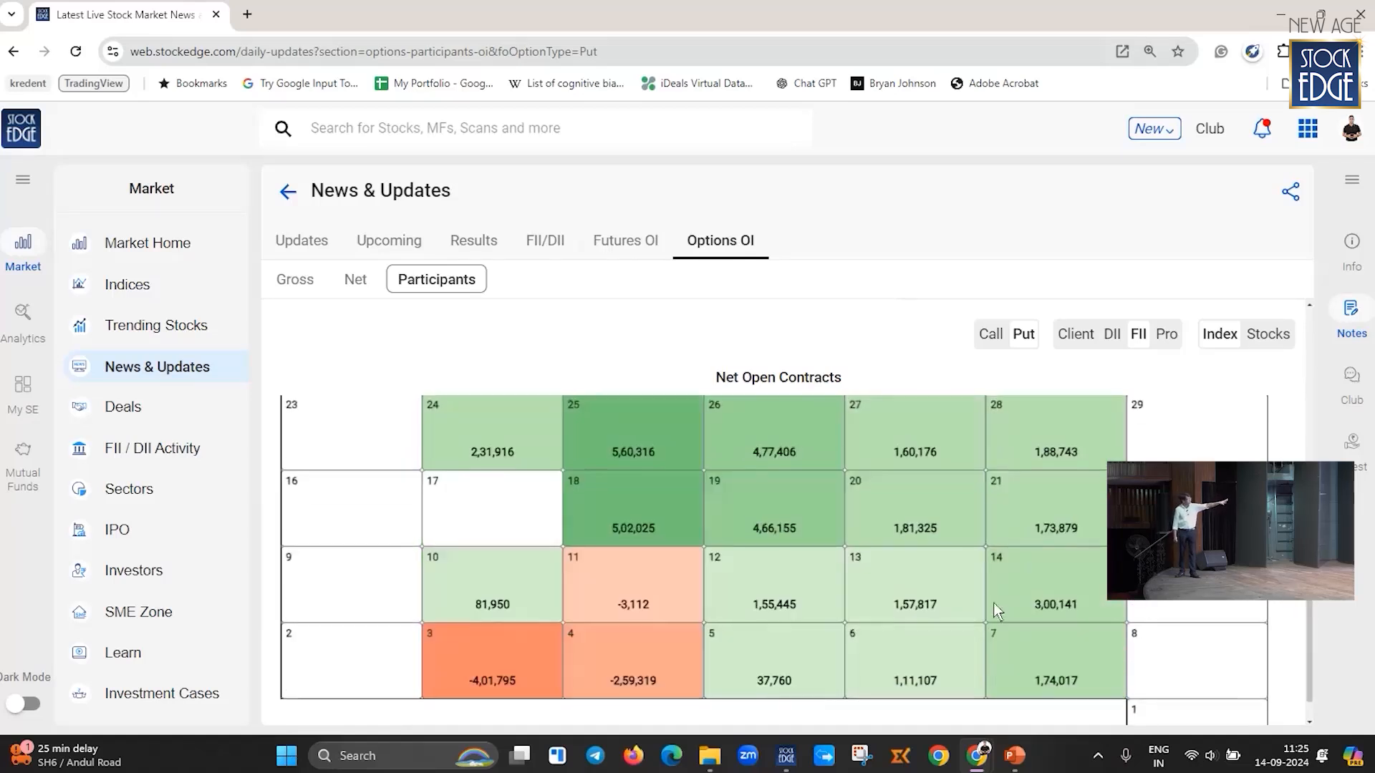
{"action": "scroll", "coordinate": [994, 603], "scroll_direction": "down", "scroll_amount": 1}
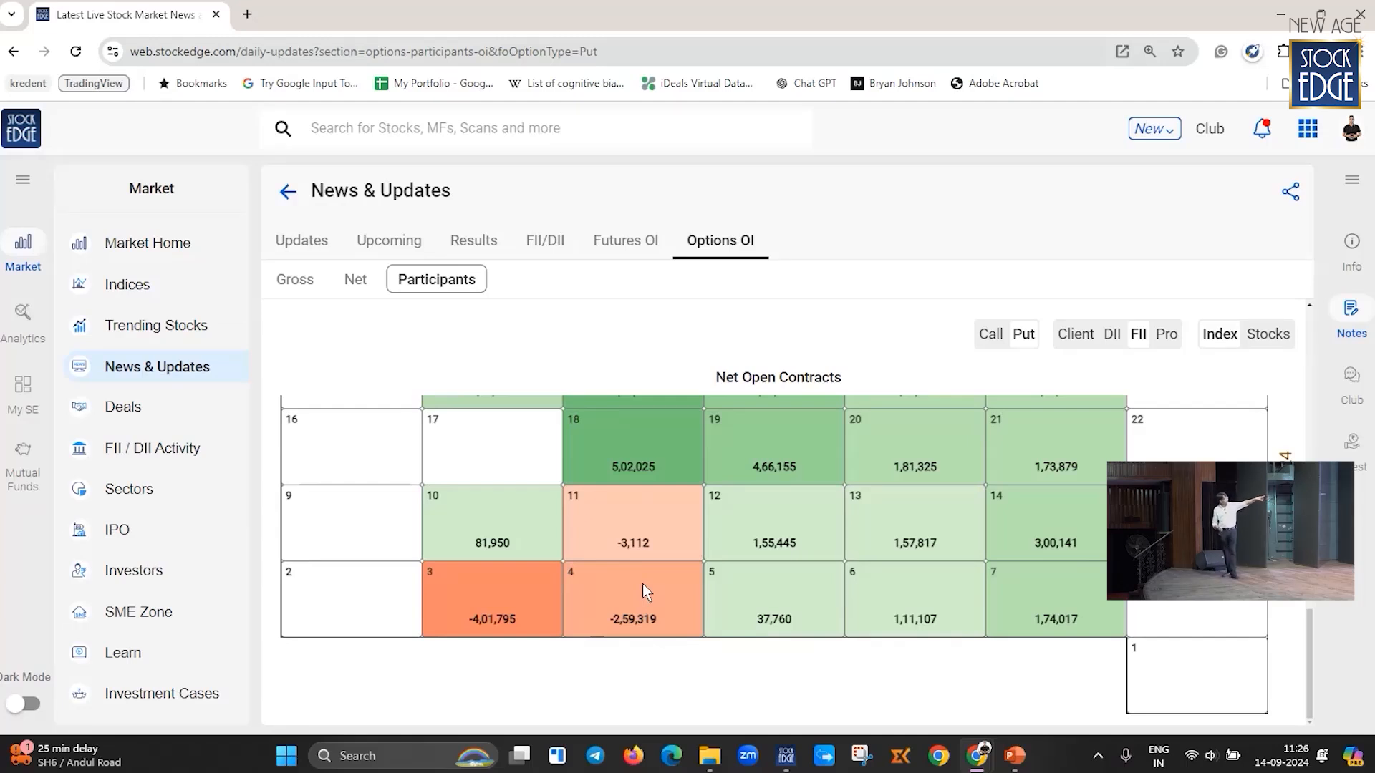
{"action": "scroll", "coordinate": [642, 592], "scroll_direction": "up", "scroll_amount": 2}
{"action": "scroll", "coordinate": [646, 578], "scroll_direction": "up", "scroll_amount": 1}
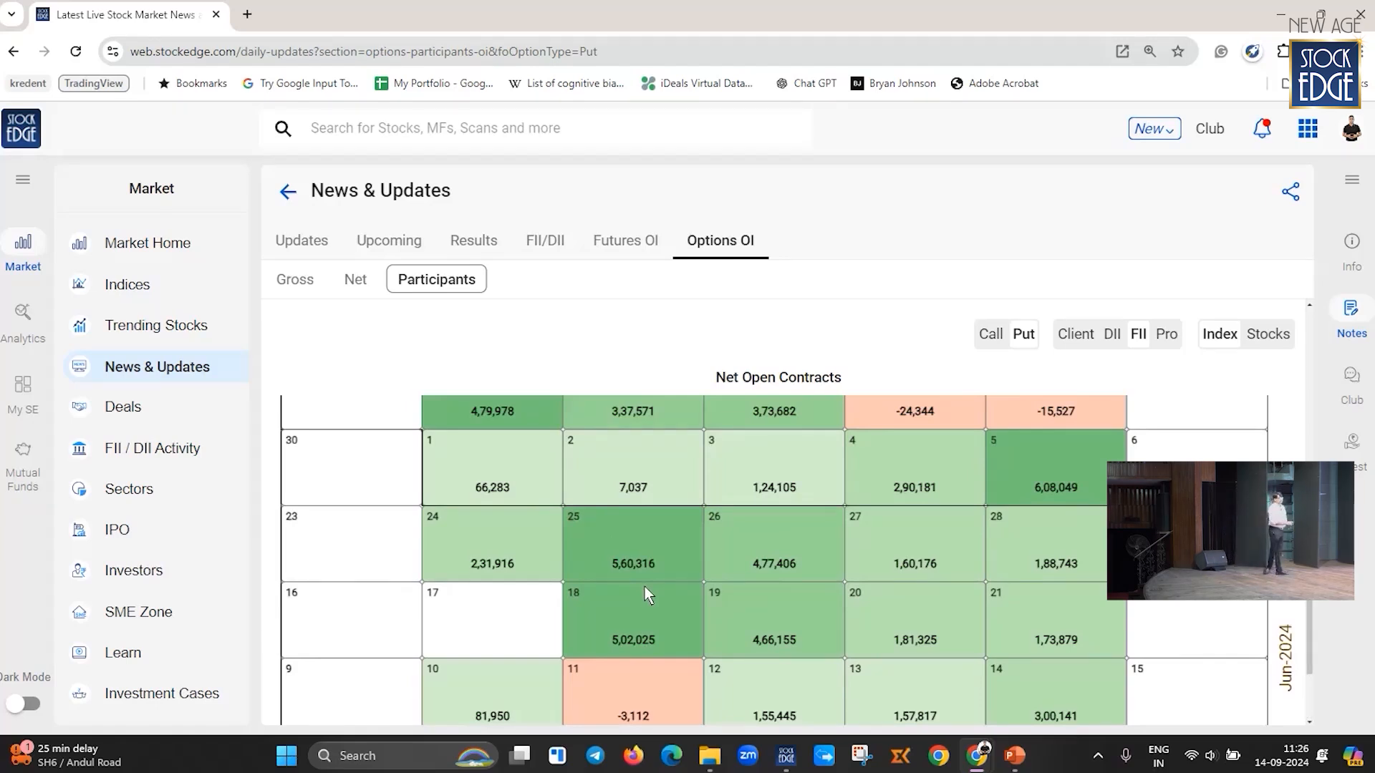
Step: Open Excel and create a blank workbook, enlarging the sheet for easier reading
{"action": "key", "text": "super"}
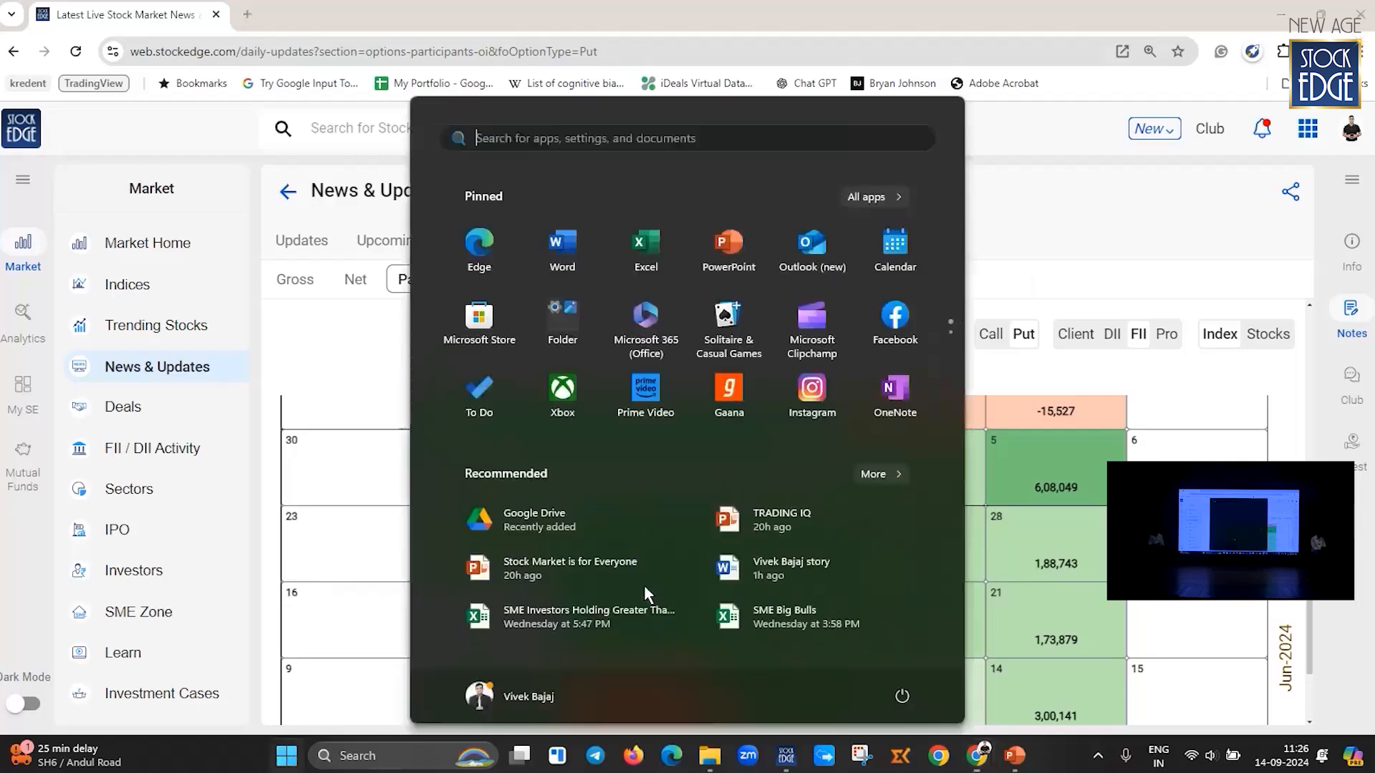
{"action": "type", "text": "excel"}
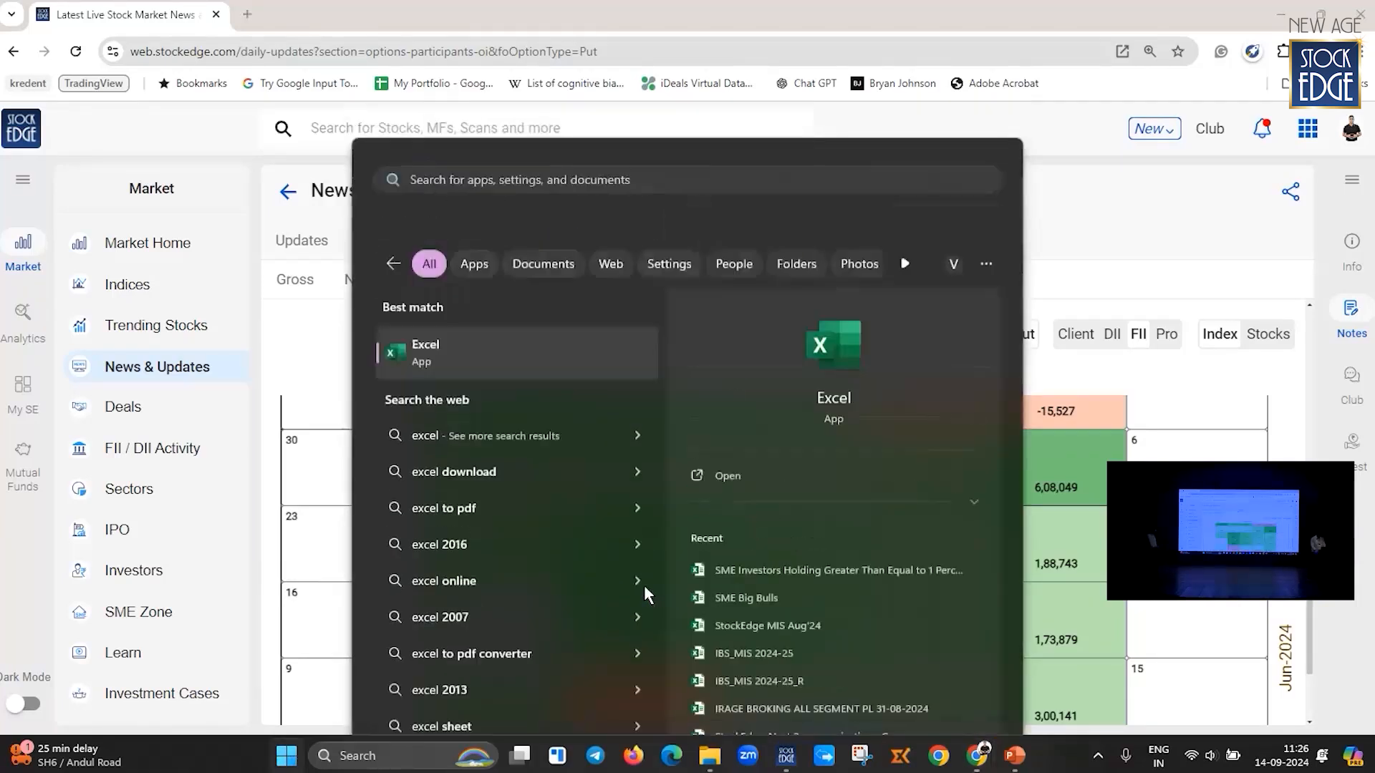
{"action": "key", "text": "Return"}
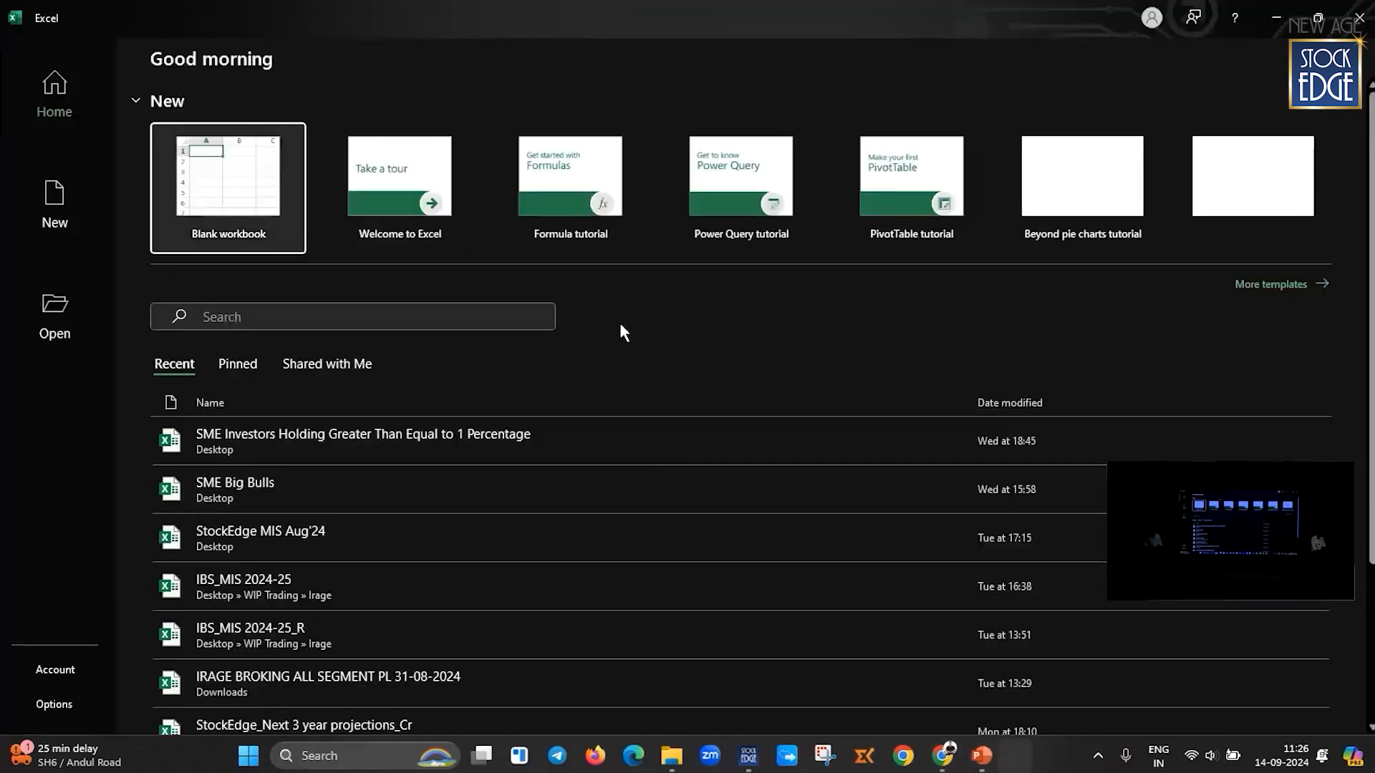
{"action": "left_click", "coordinate": [231, 190]}
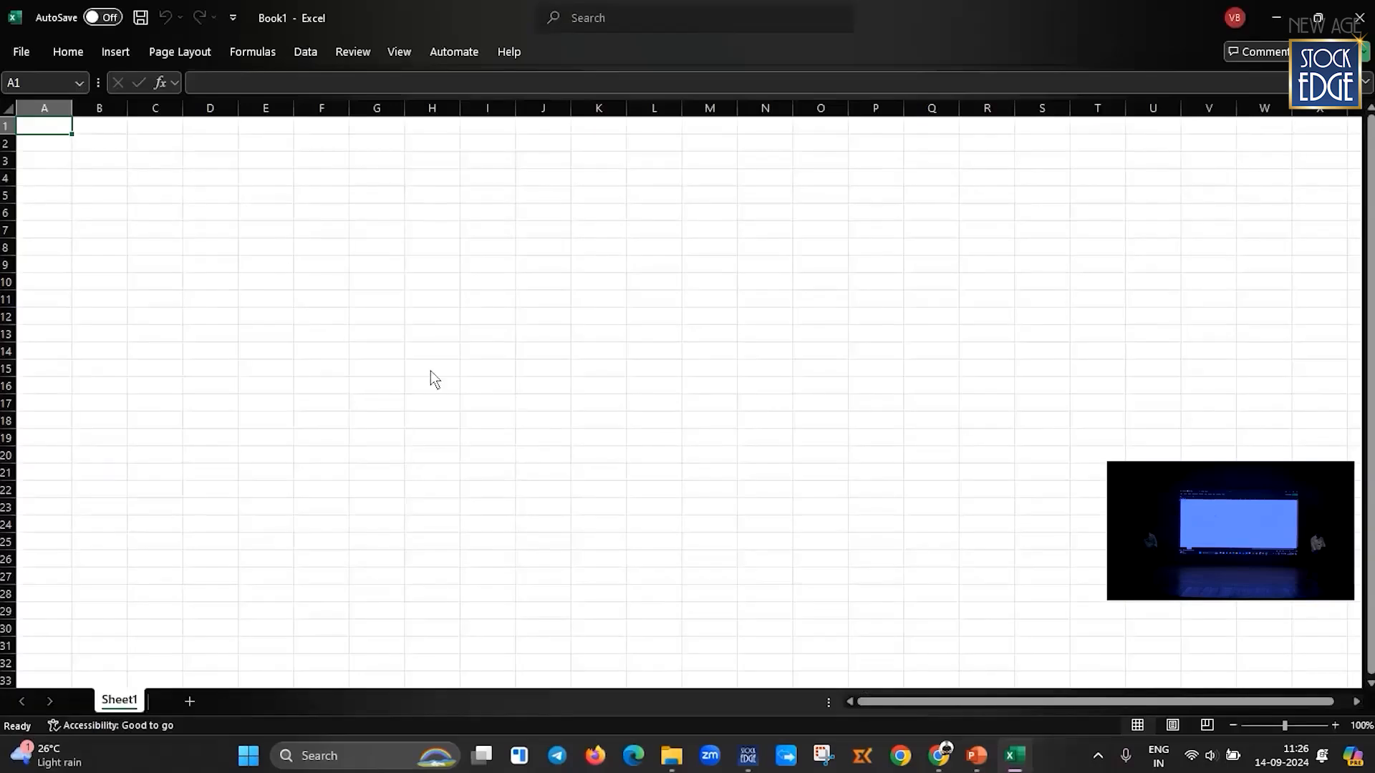
{"action": "scroll", "coordinate": [367, 430], "scroll_direction": "up", "scroll_amount": 4}
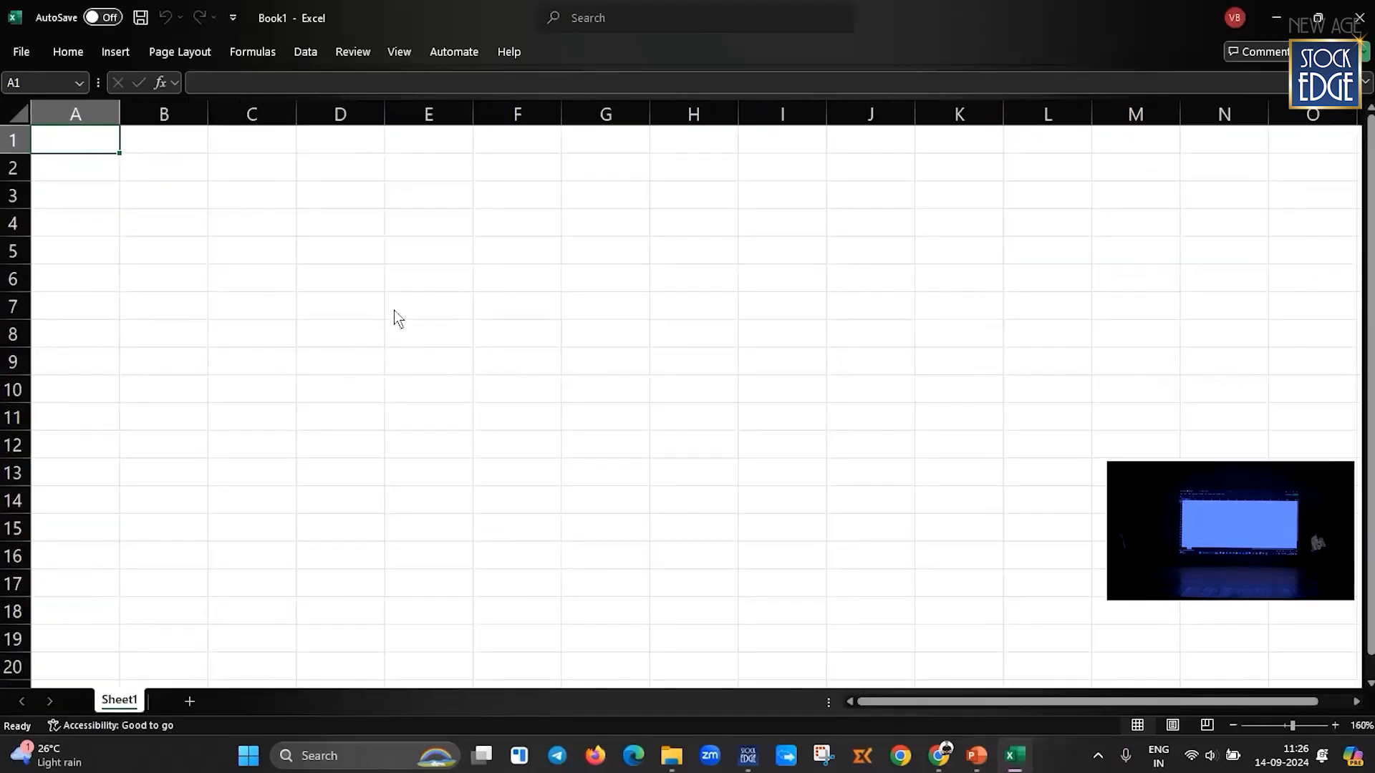
{"action": "scroll", "coordinate": [395, 331], "scroll_direction": "up", "scroll_amount": 3}
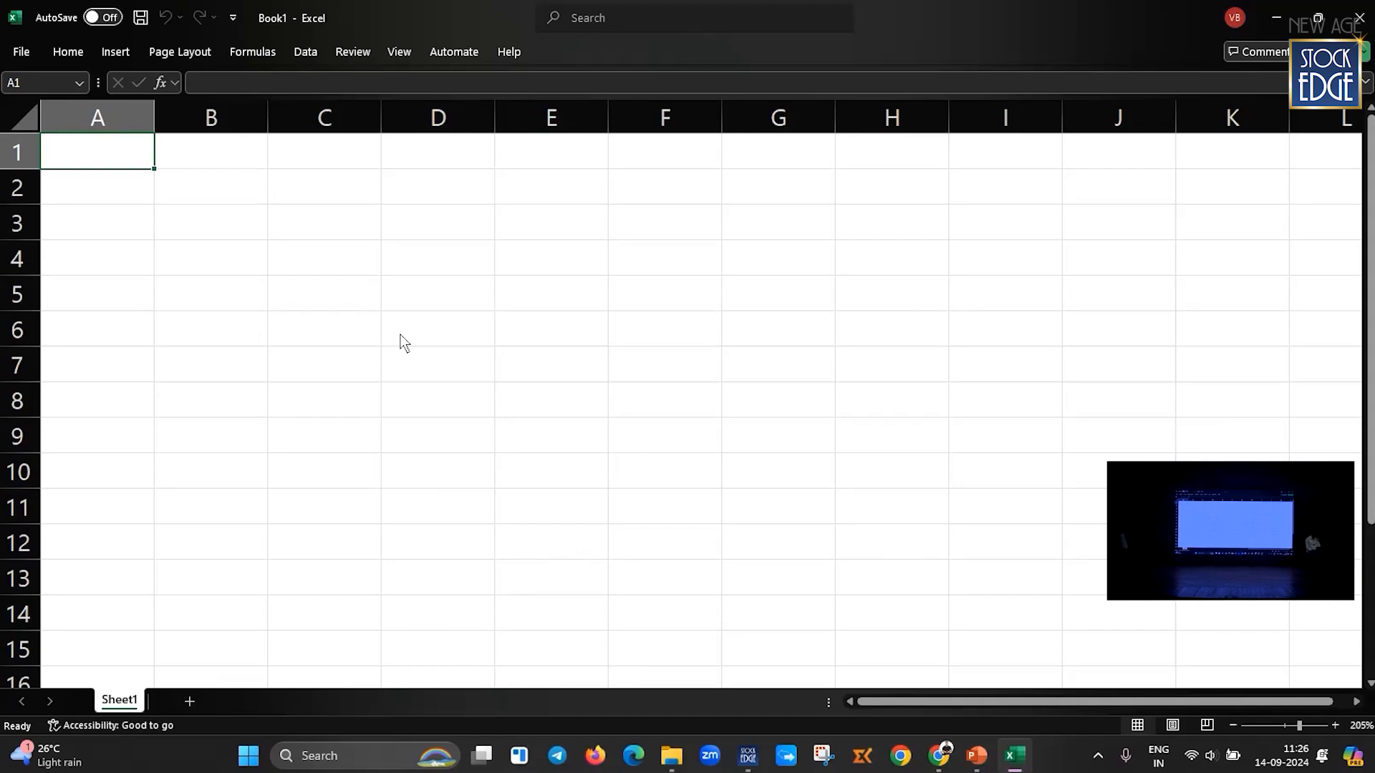
Step: Enter the values 10000, 1000 and 100 in cells A2 to A4
{"action": "key", "text": "Return"}
{"action": "type", "text": "10000"}
{"action": "key", "text": "Tab"}
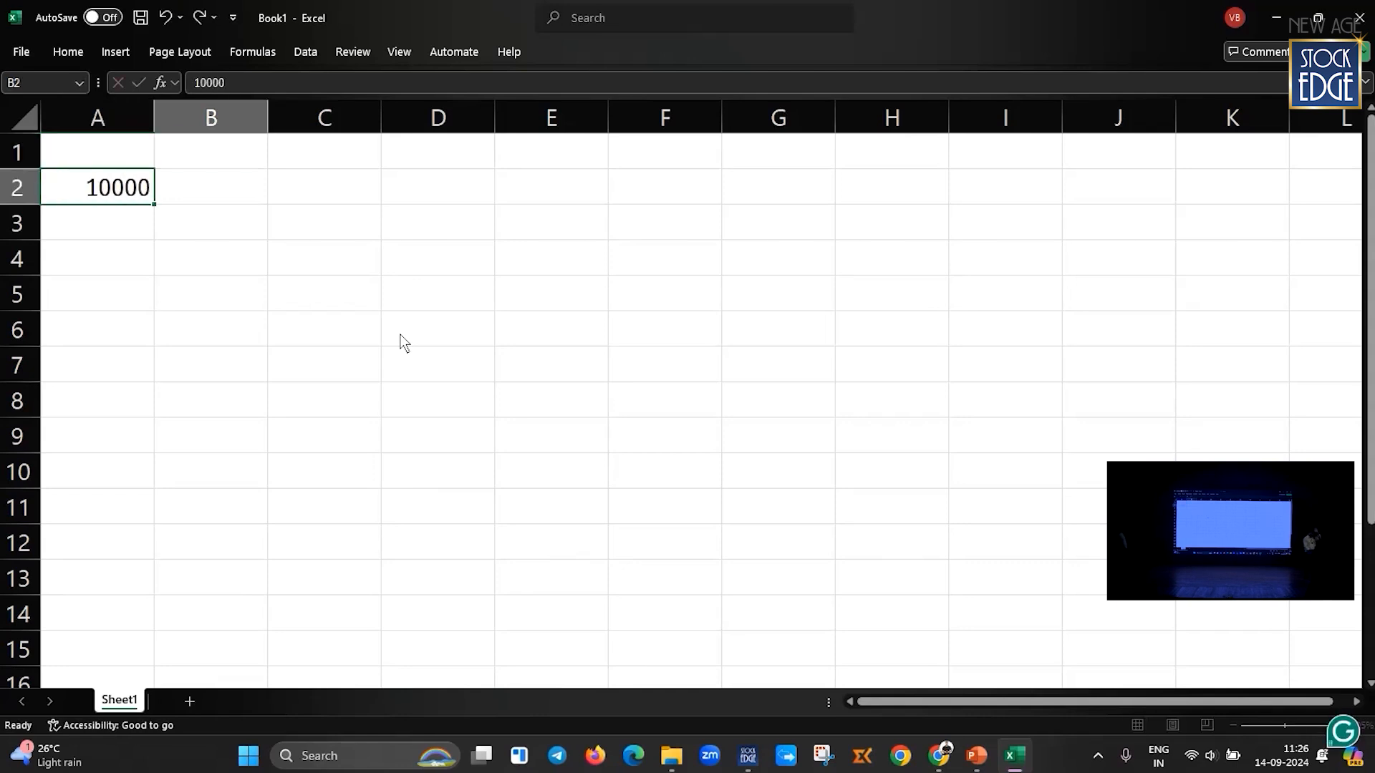
{"action": "key", "text": "Return"}
{"action": "type", "text": "1000"}
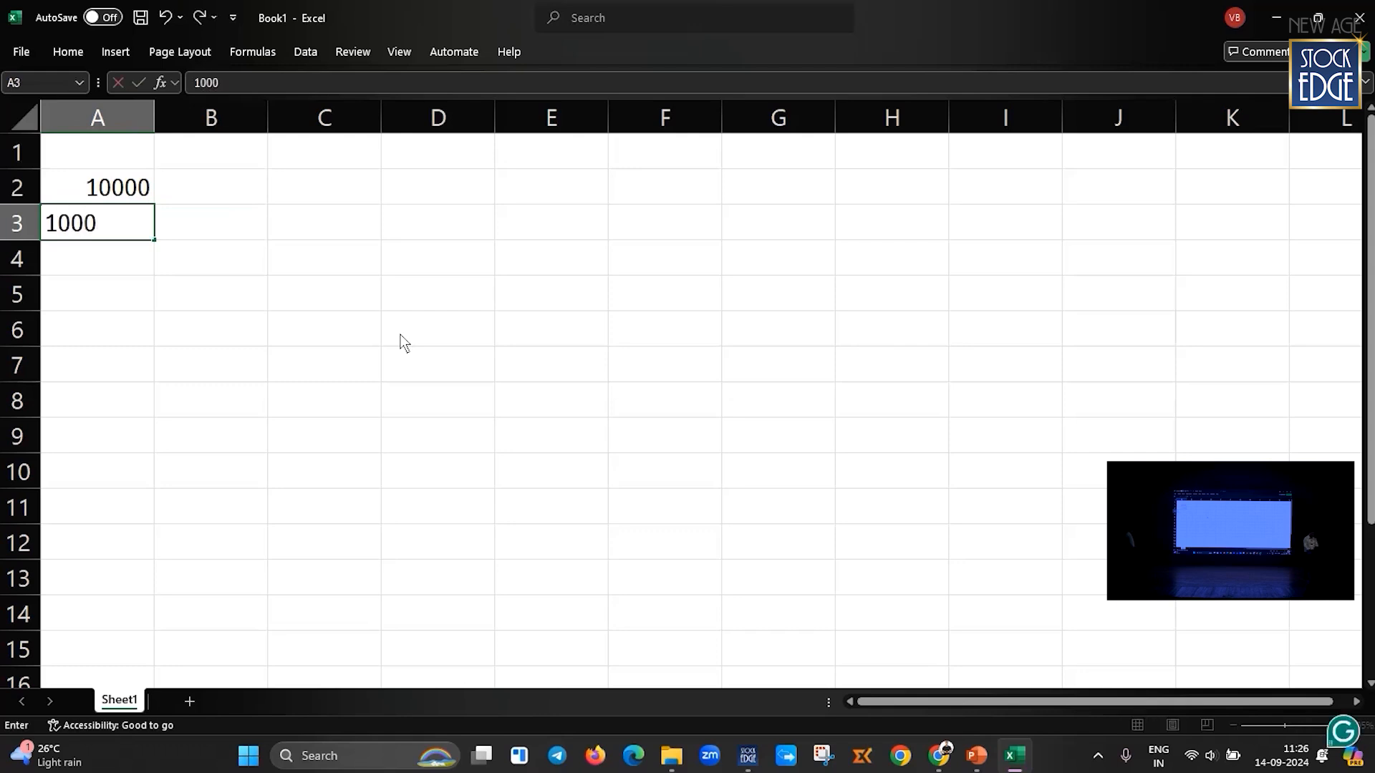
{"action": "key", "text": "Return"}
{"action": "type", "text": "100"}
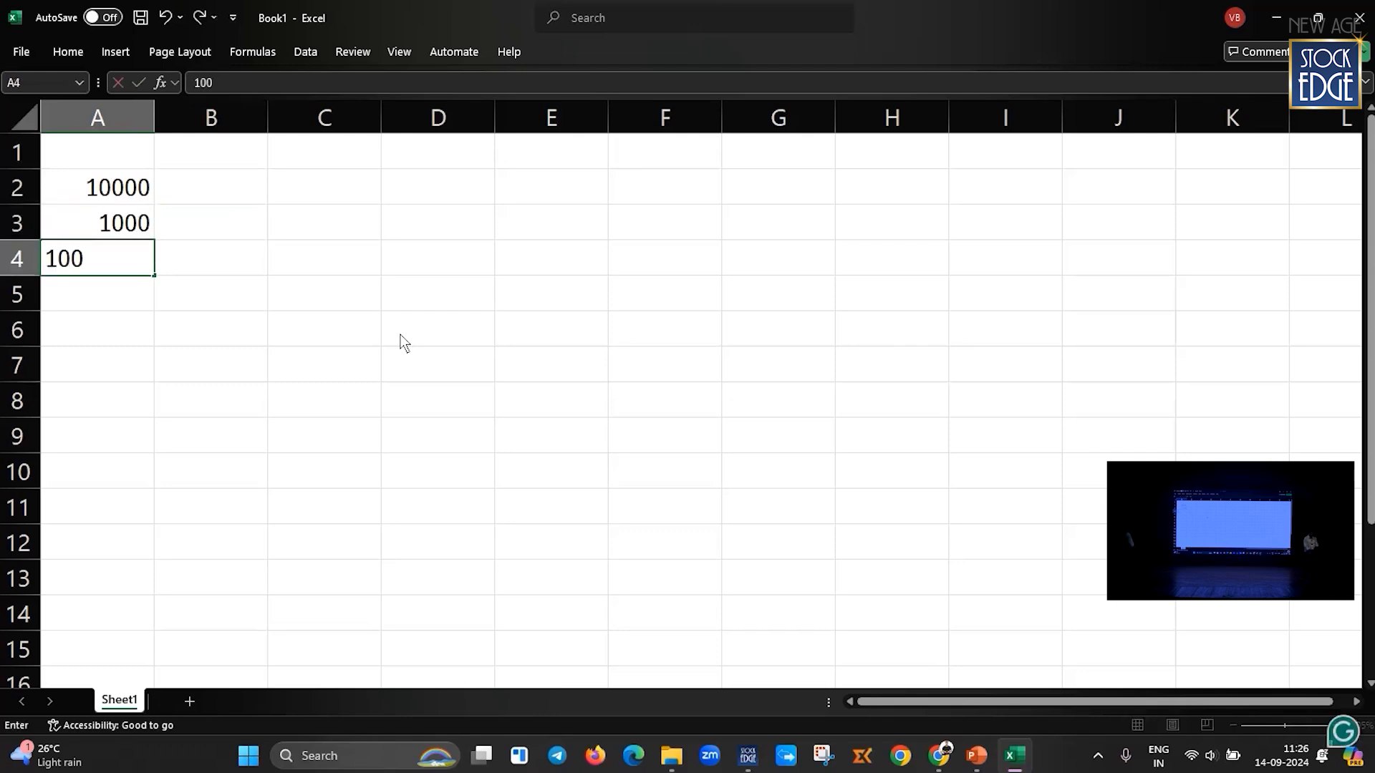
{"action": "key", "text": "Return"}
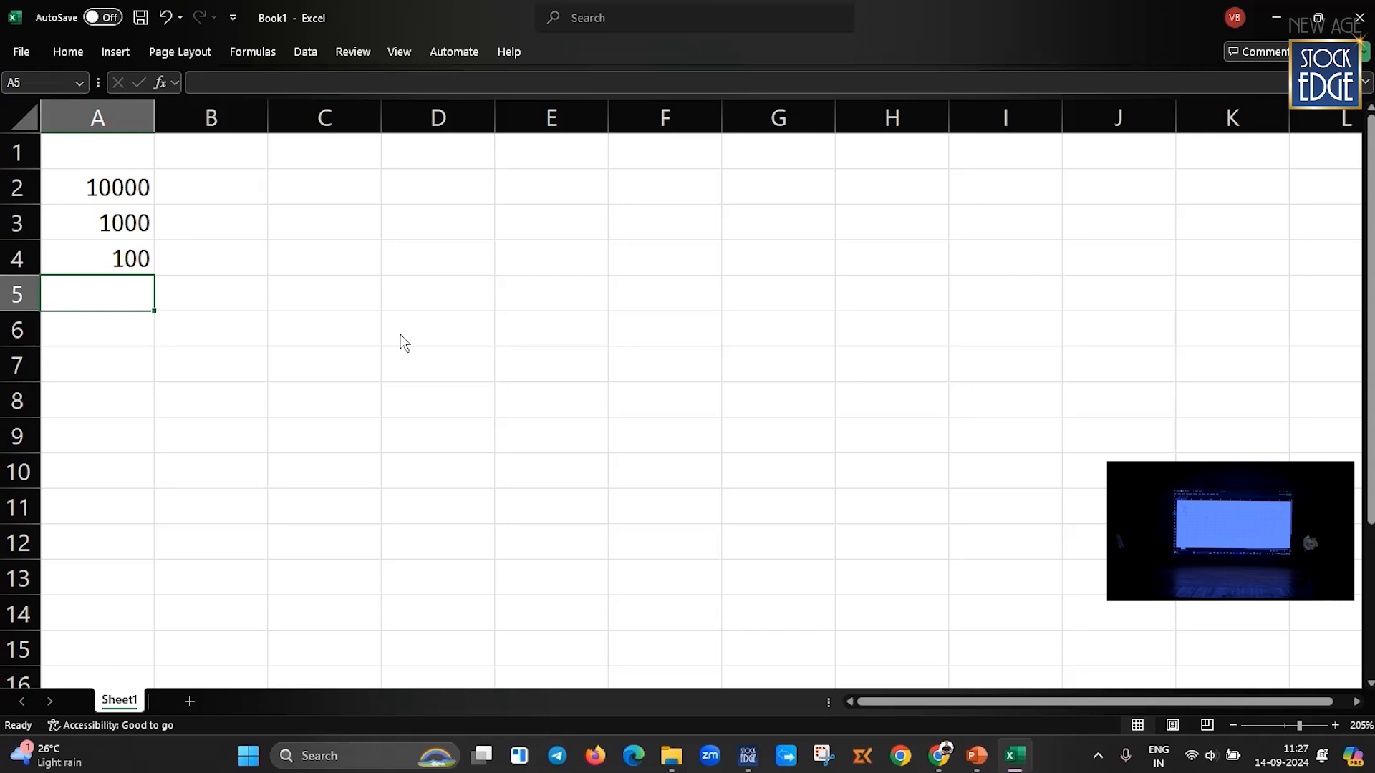
Step: Enter USD in cell B2, beside the value 10000
{"action": "key", "text": "Up"}
{"action": "key", "text": "Up"}
{"action": "key", "text": "Up"}
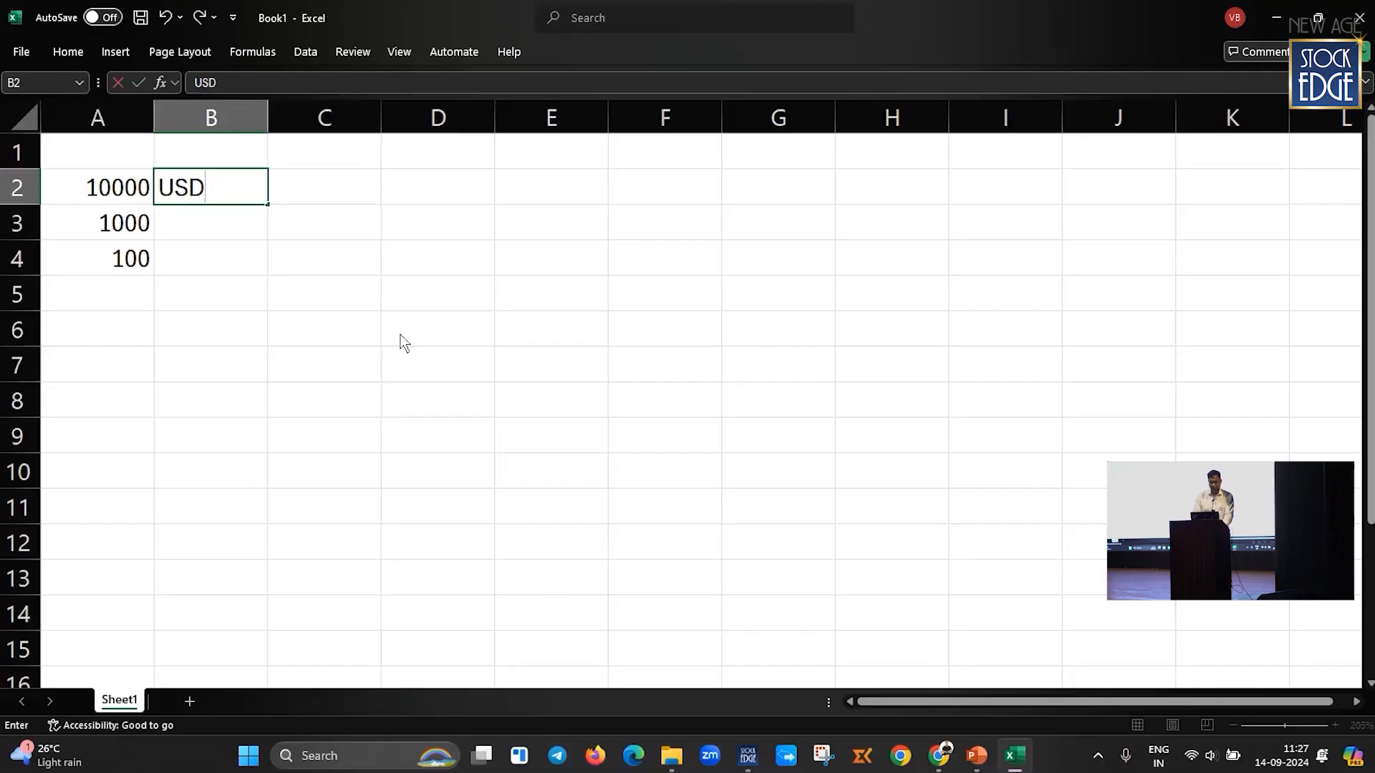
{"action": "key", "text": "Tab"}
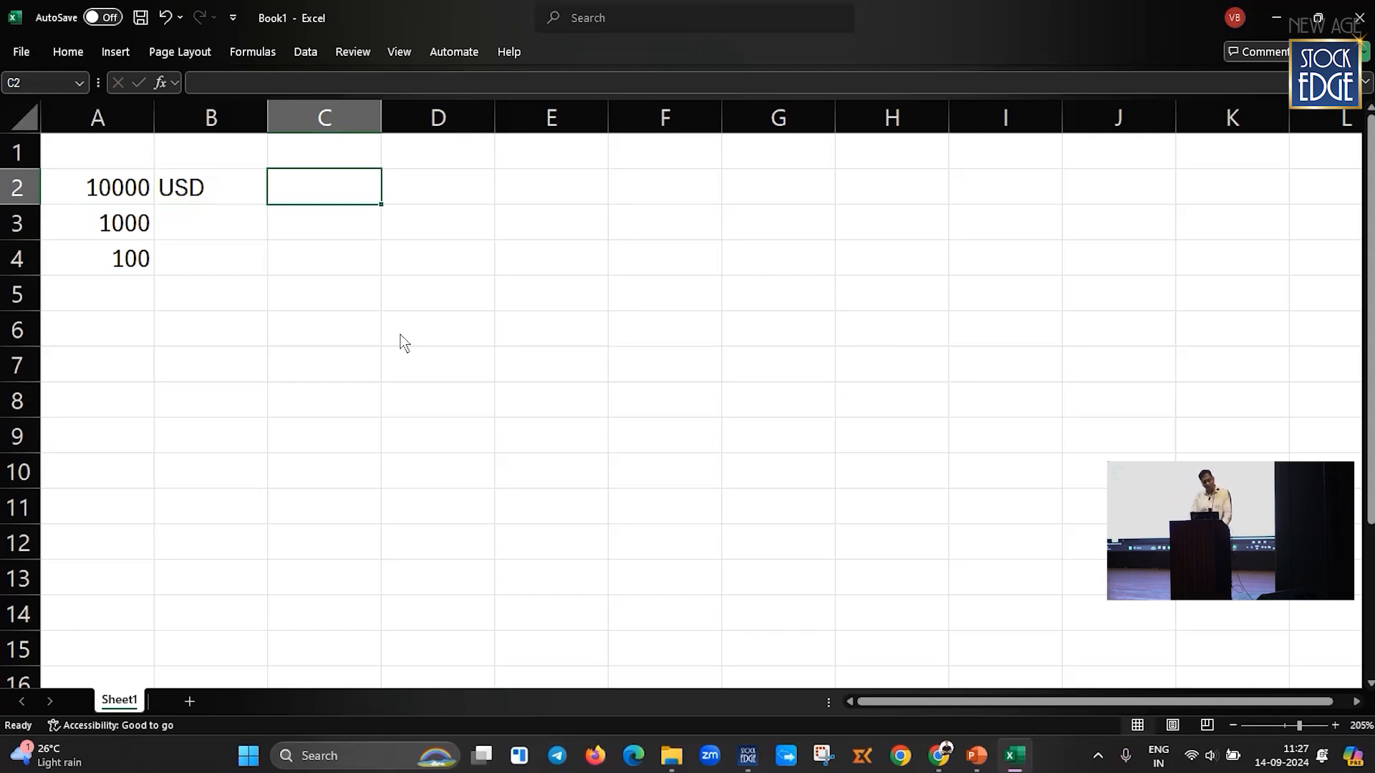
Step: Number columns B and C as 1 and 2 in row 1, and enter FII in cell C2
{"action": "key", "text": "Up"}
{"action": "key", "text": "Left"}
{"action": "type", "text": "1"}
{"action": "key", "text": "Tab"}
{"action": "type", "text": "2"}
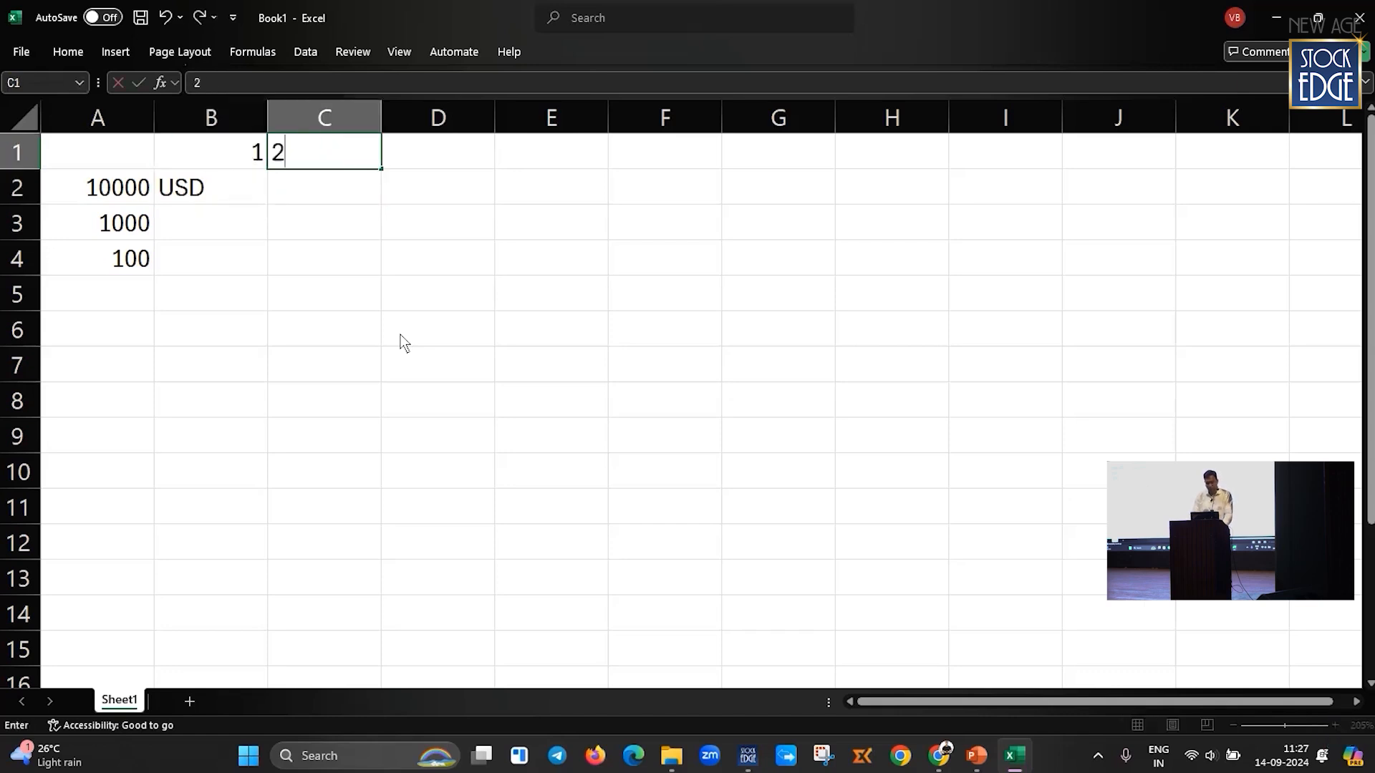
{"action": "key", "text": "Return"}
{"action": "type", "text": "FII"}
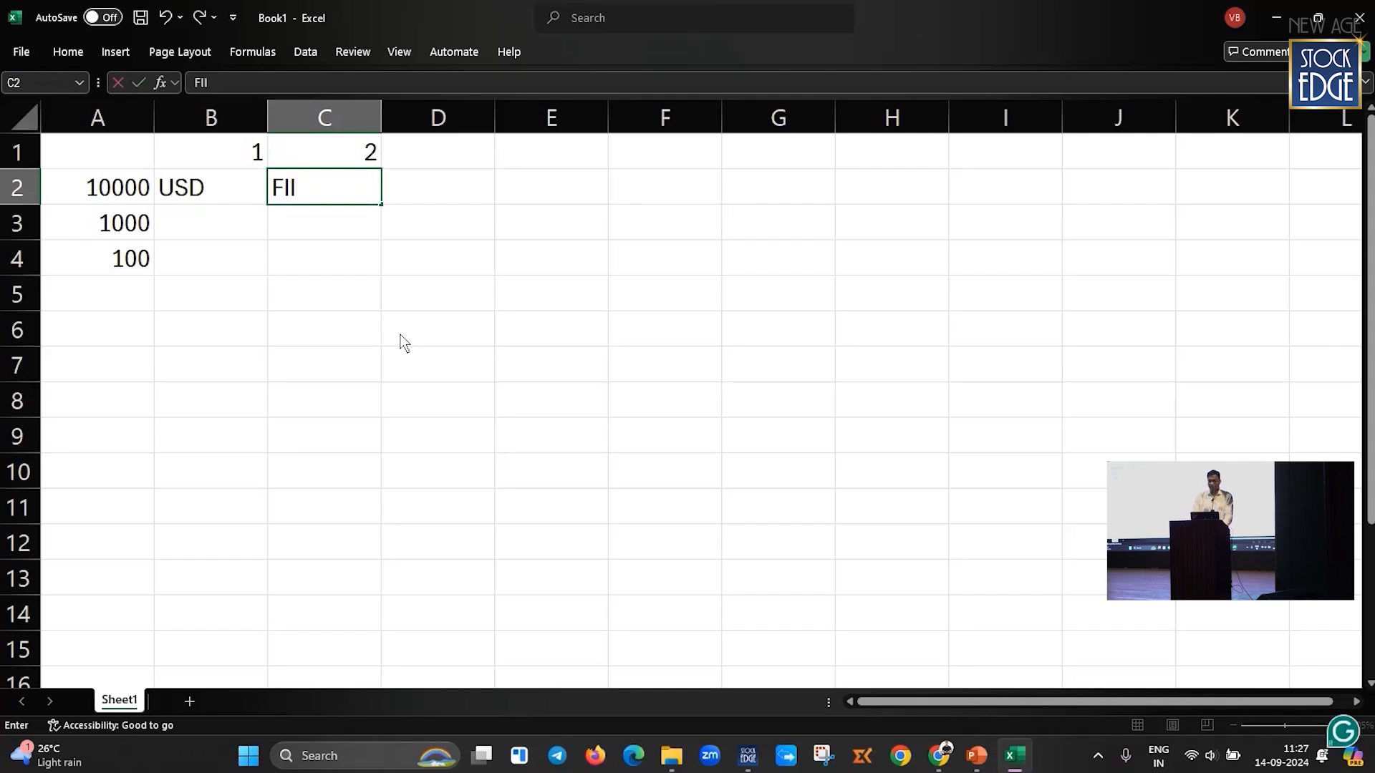
{"action": "key", "text": "Tab"}
{"action": "key", "text": "Left"}
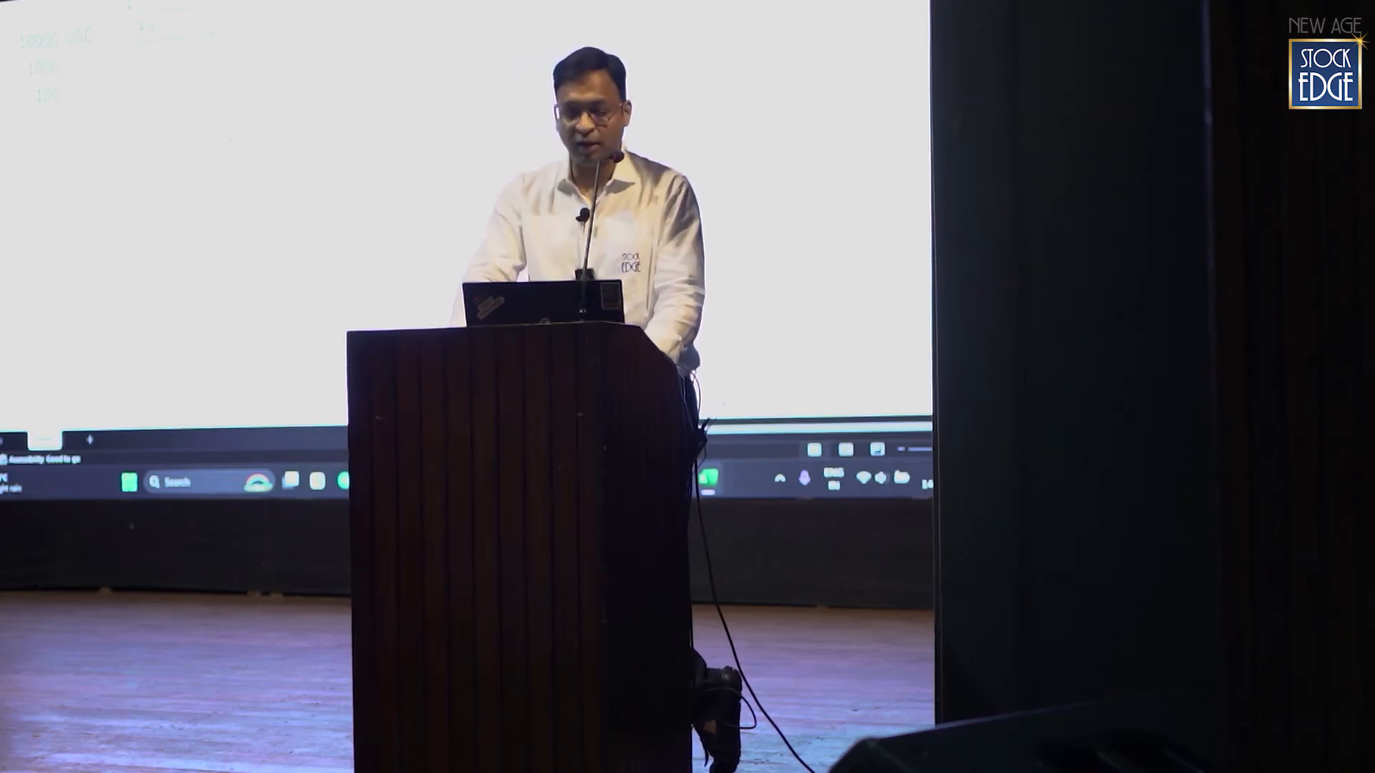
Step: Switch to StockEdge and review the futures open interest and the FII/DII activity down to the index summary
{"action": "key", "text": "alt+Tab"}
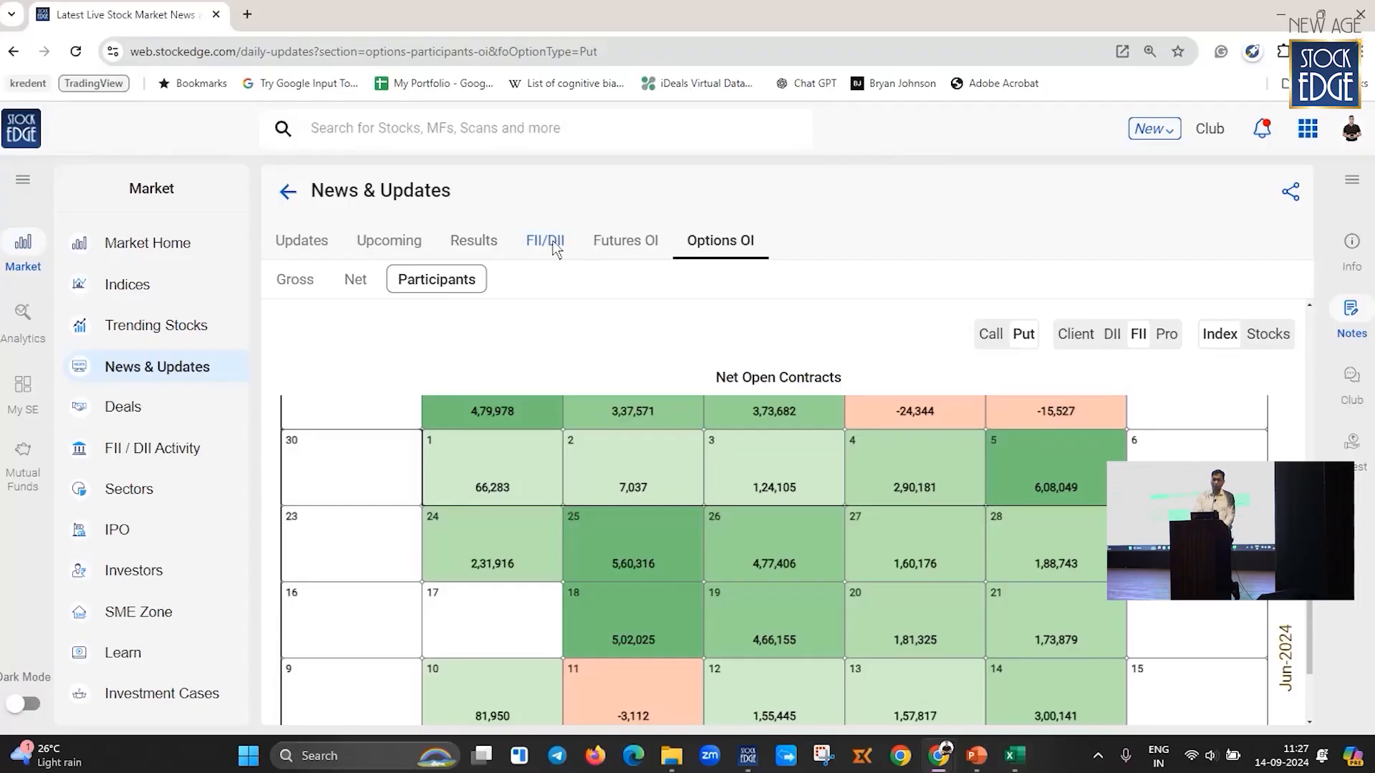
{"action": "left_click", "coordinate": [548, 240]}
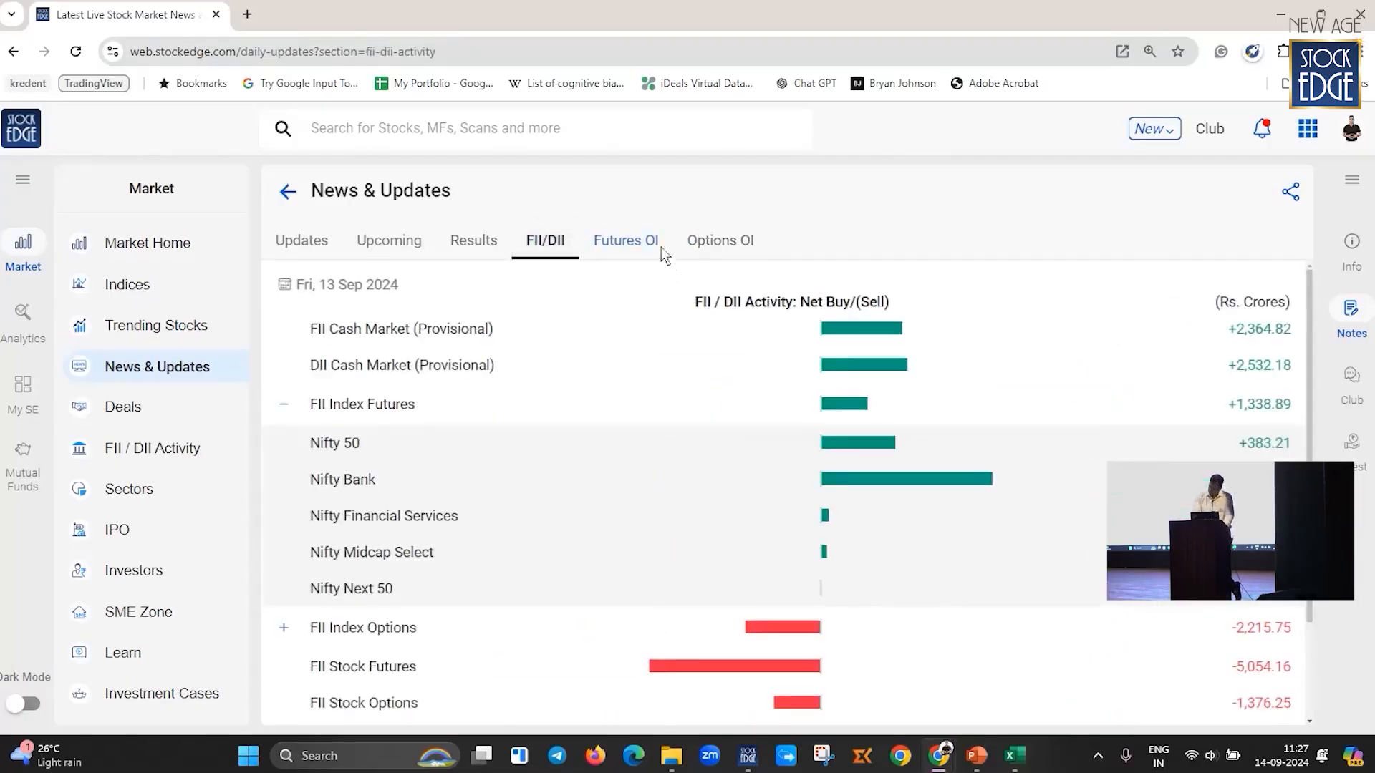
{"action": "left_click", "coordinate": [615, 242]}
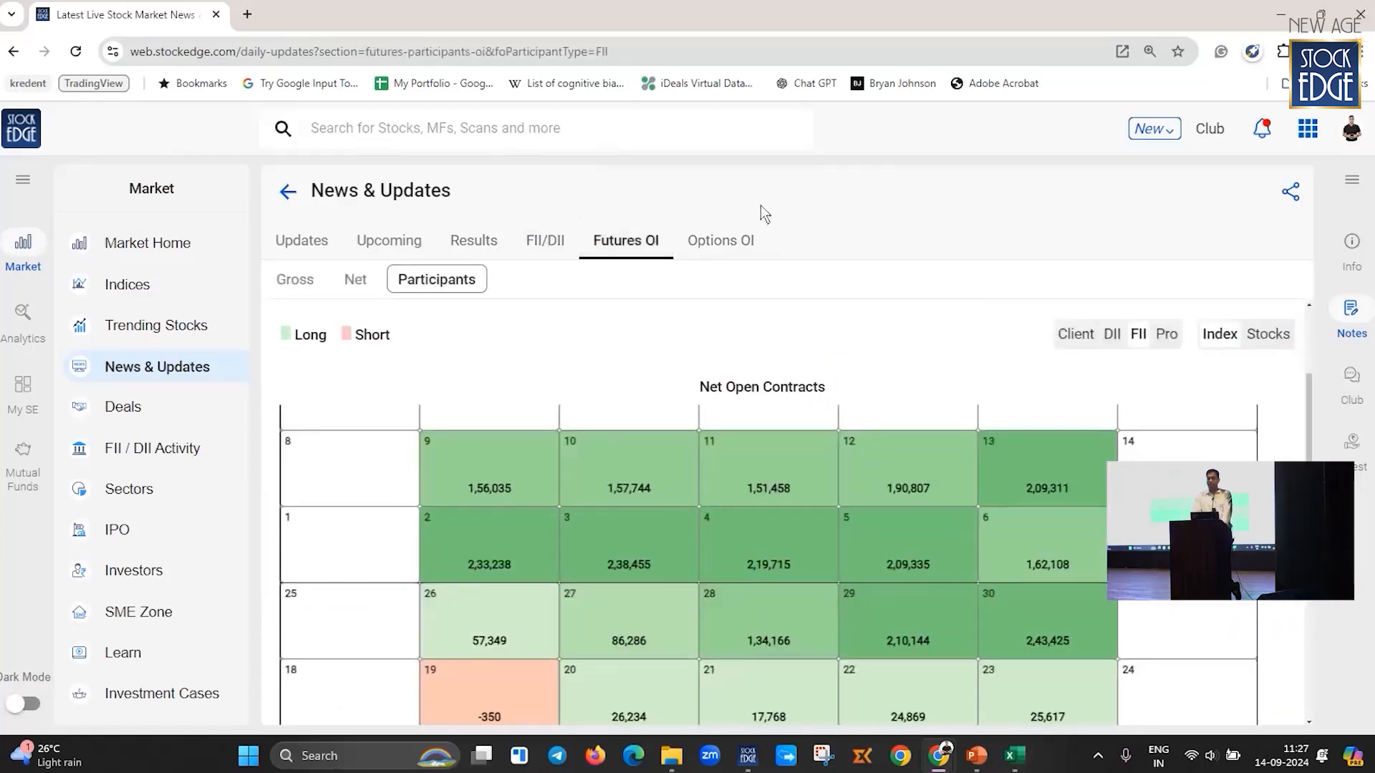
{"action": "left_click", "coordinate": [534, 250]}
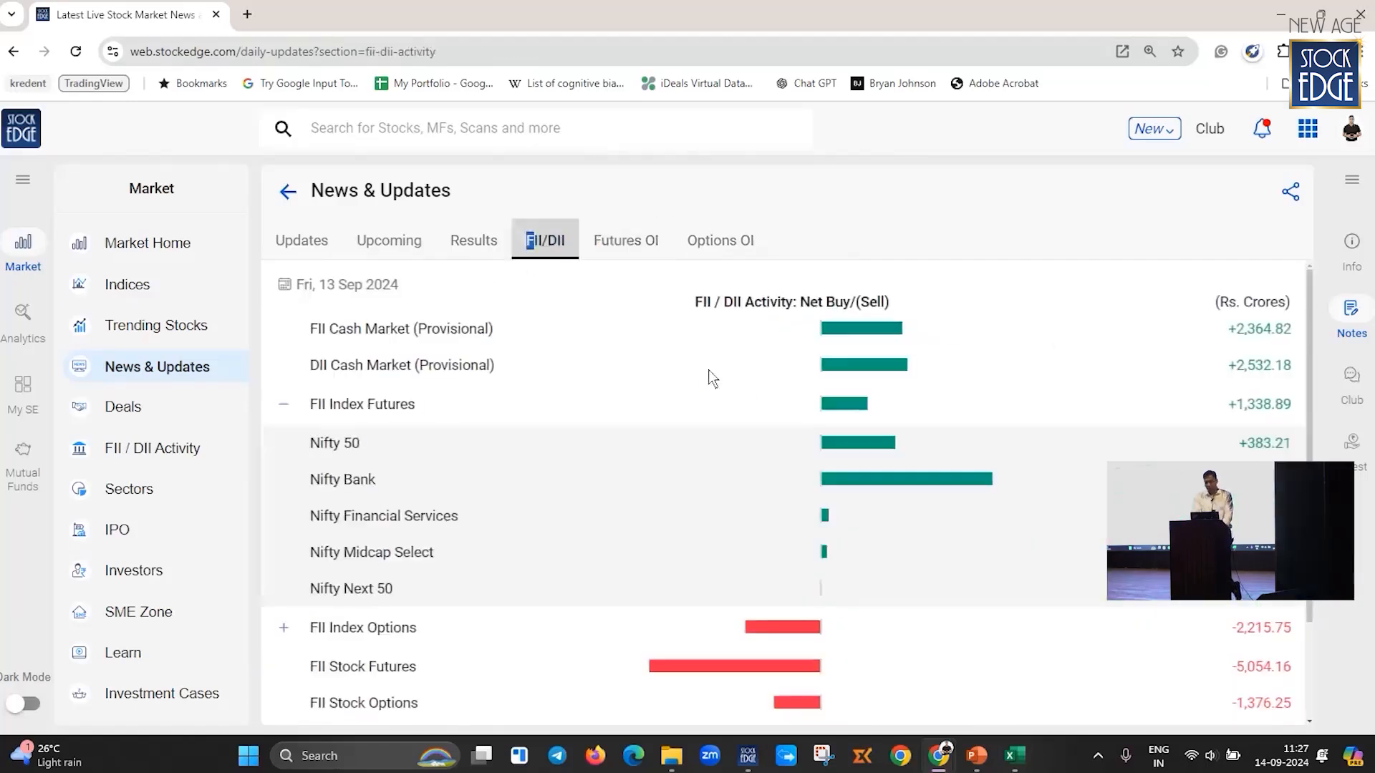
{"action": "scroll", "coordinate": [691, 578], "scroll_direction": "down", "scroll_amount": 2}
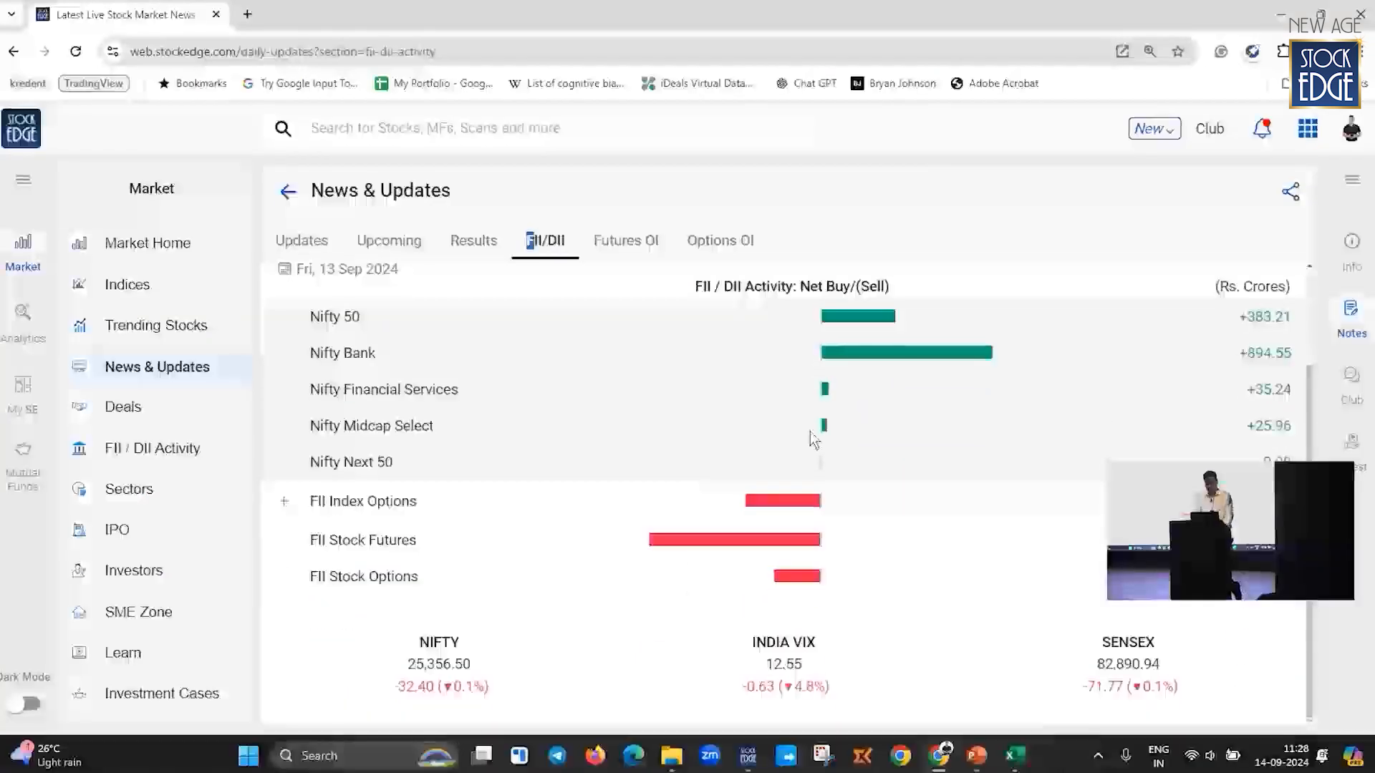
Step: Return to the Excel workbook and select the USD entry in cell B2
{"action": "key", "text": "alt+Tab"}
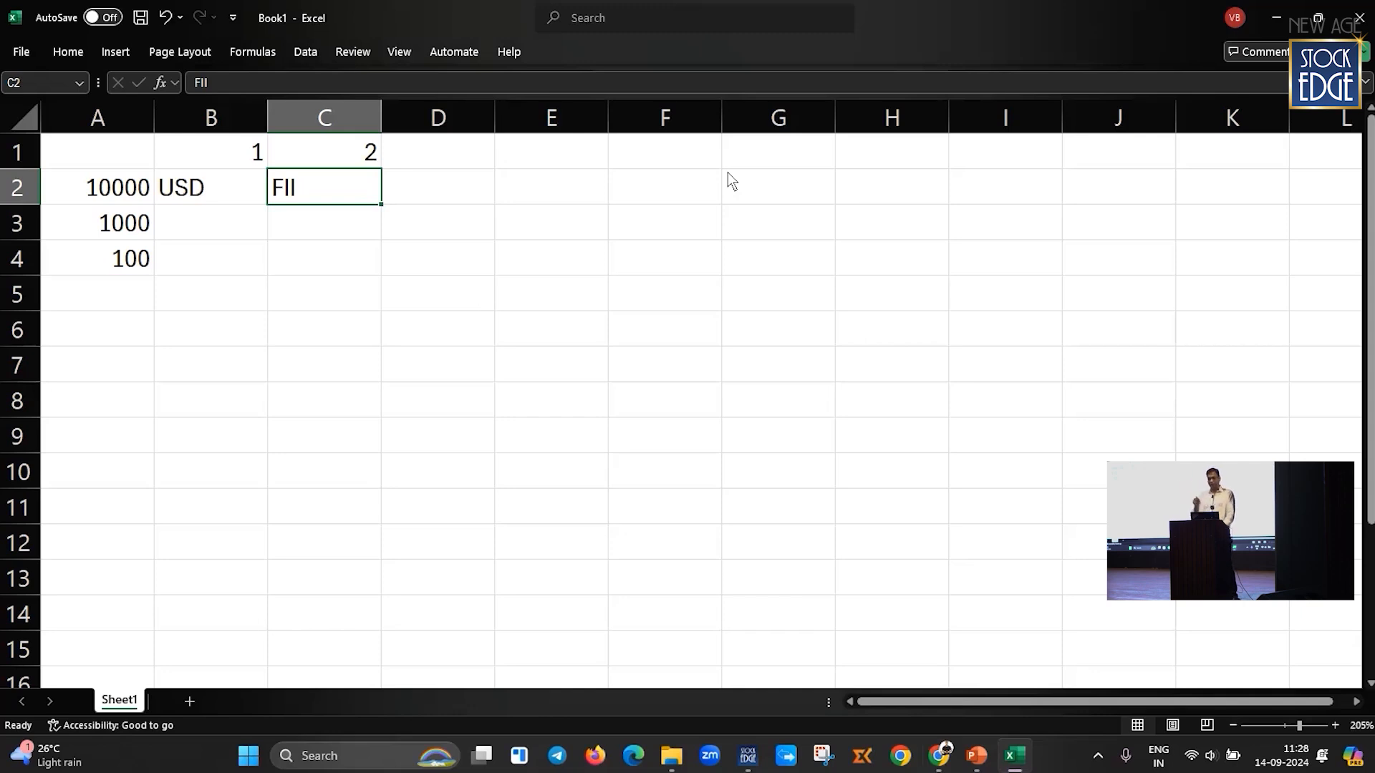
{"action": "key", "text": "Left"}
{"action": "key", "text": "Left"}
{"action": "key", "text": "Right"}
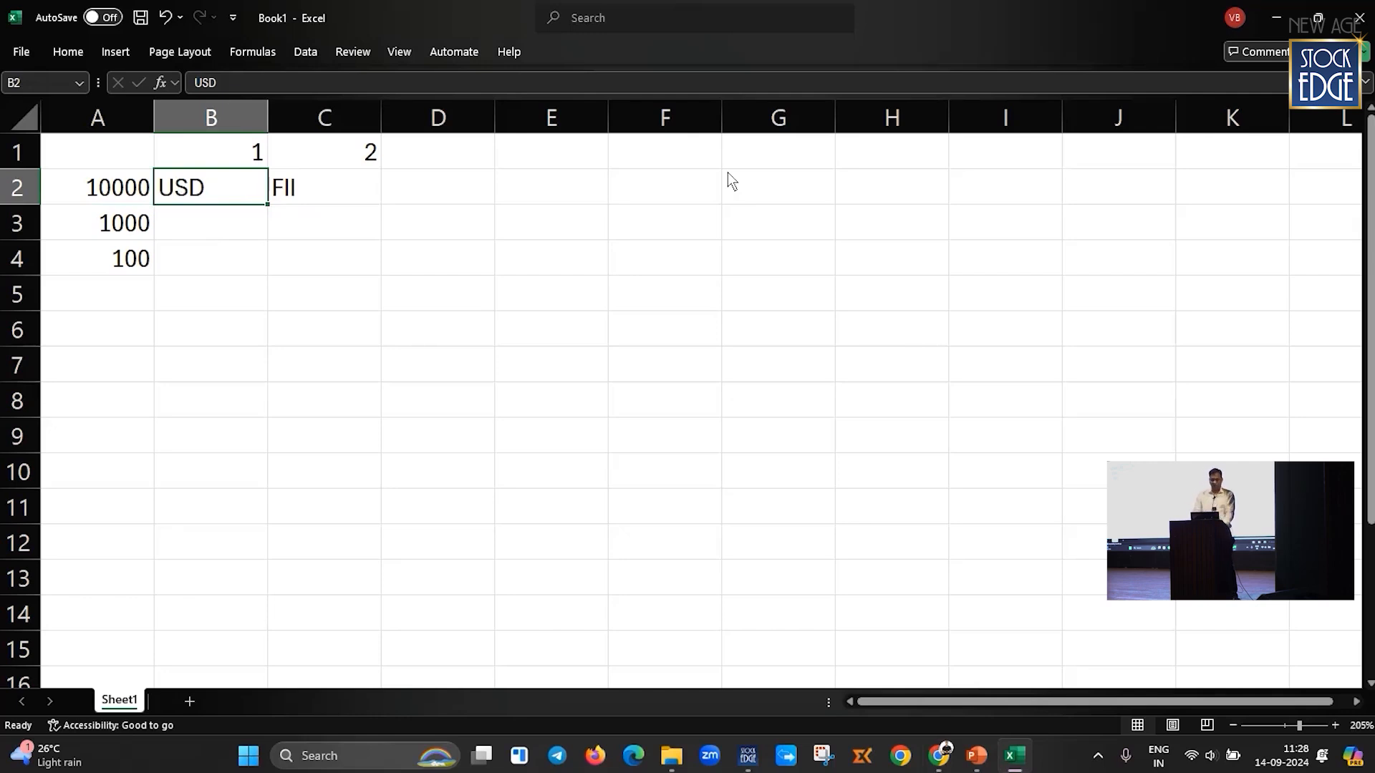
Step: Switch back to StockEdge and view the FII net open index contracts for futures and for Put options
{"action": "key", "text": "alt+Tab"}
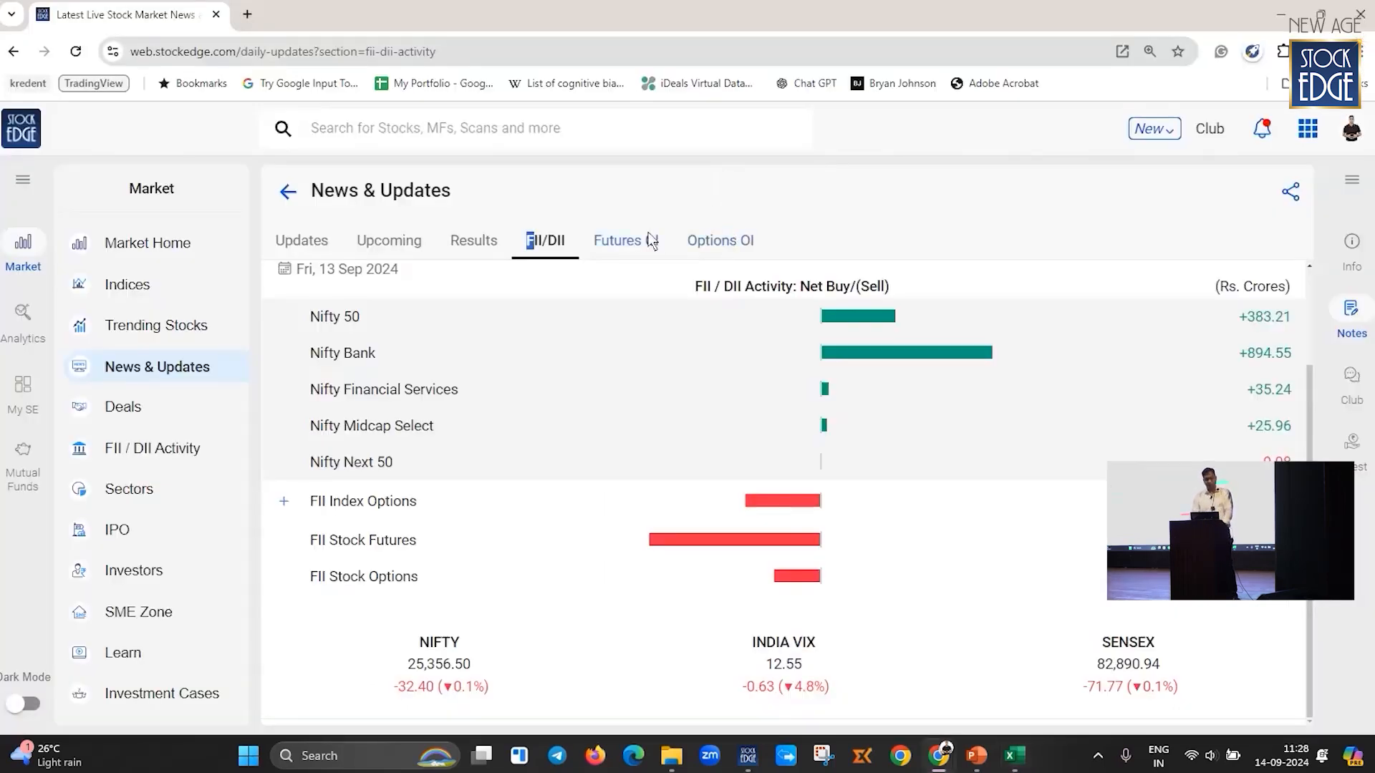
{"action": "left_click", "coordinate": [629, 235]}
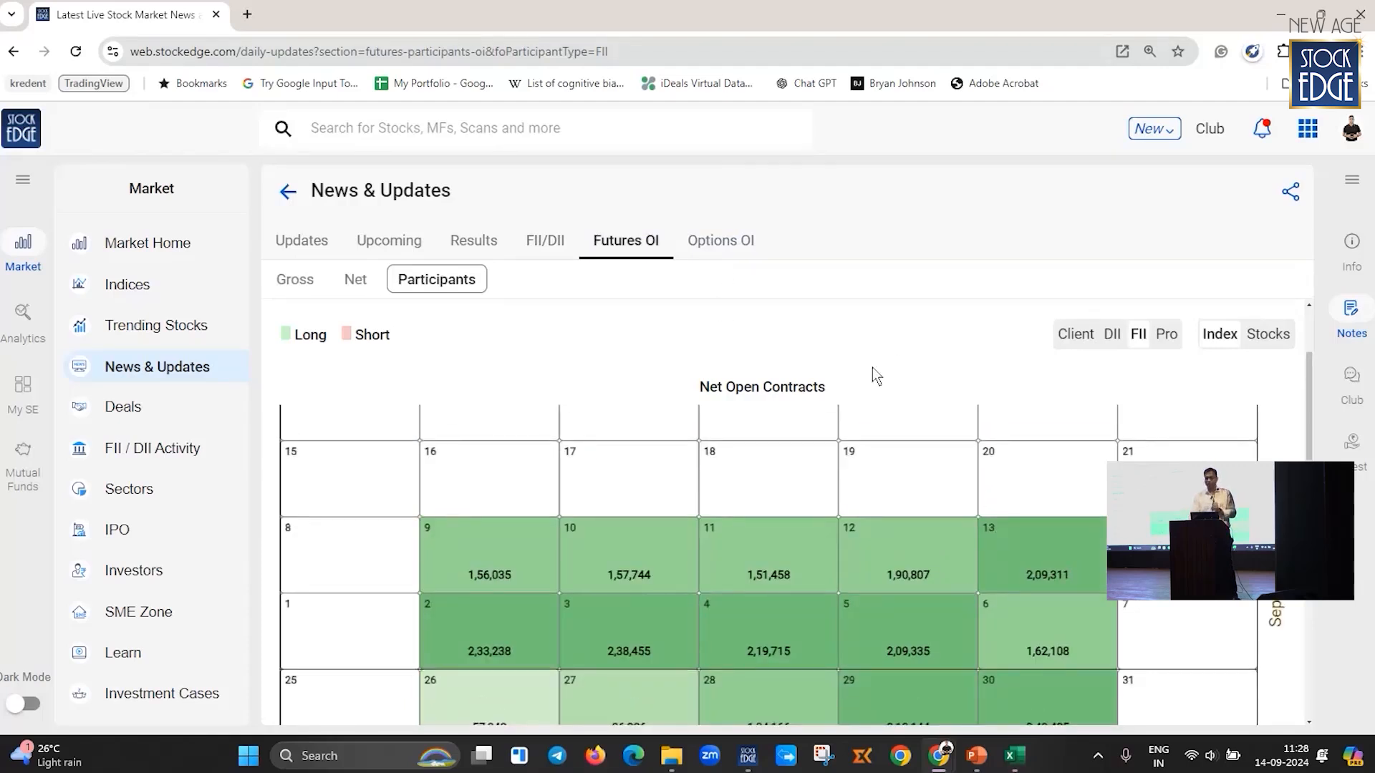
{"action": "left_click", "coordinate": [745, 242]}
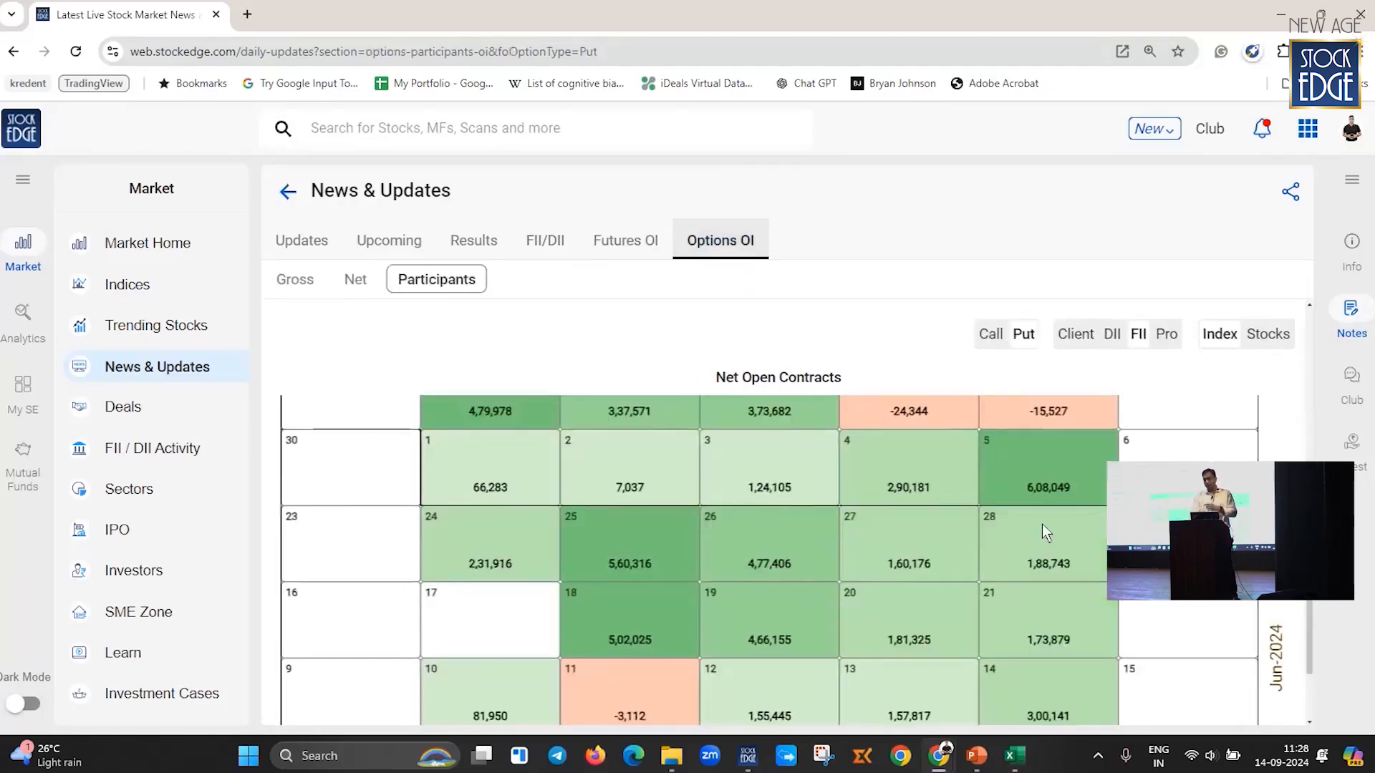
{"action": "scroll", "coordinate": [1041, 524], "scroll_direction": "up", "scroll_amount": 3}
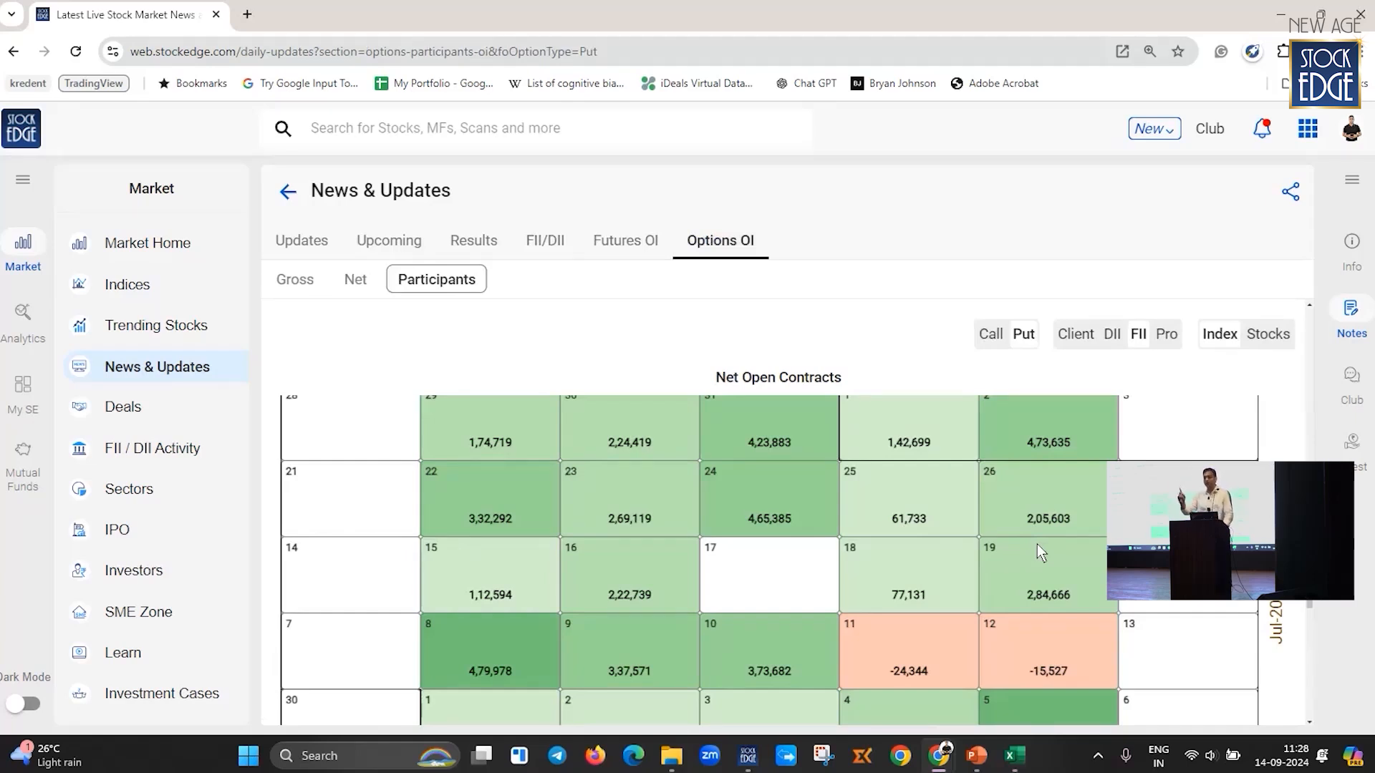
Step: Switch to the Excel workbook and move across the row 2 entries, finishing on the 10000 value in cell A2
{"action": "key", "text": "alt+Tab"}
{"action": "key", "text": "Right"}
{"action": "key", "text": "Right"}
{"action": "key", "text": "Right"}
{"action": "key", "text": "Left"}
{"action": "key", "text": "Left"}
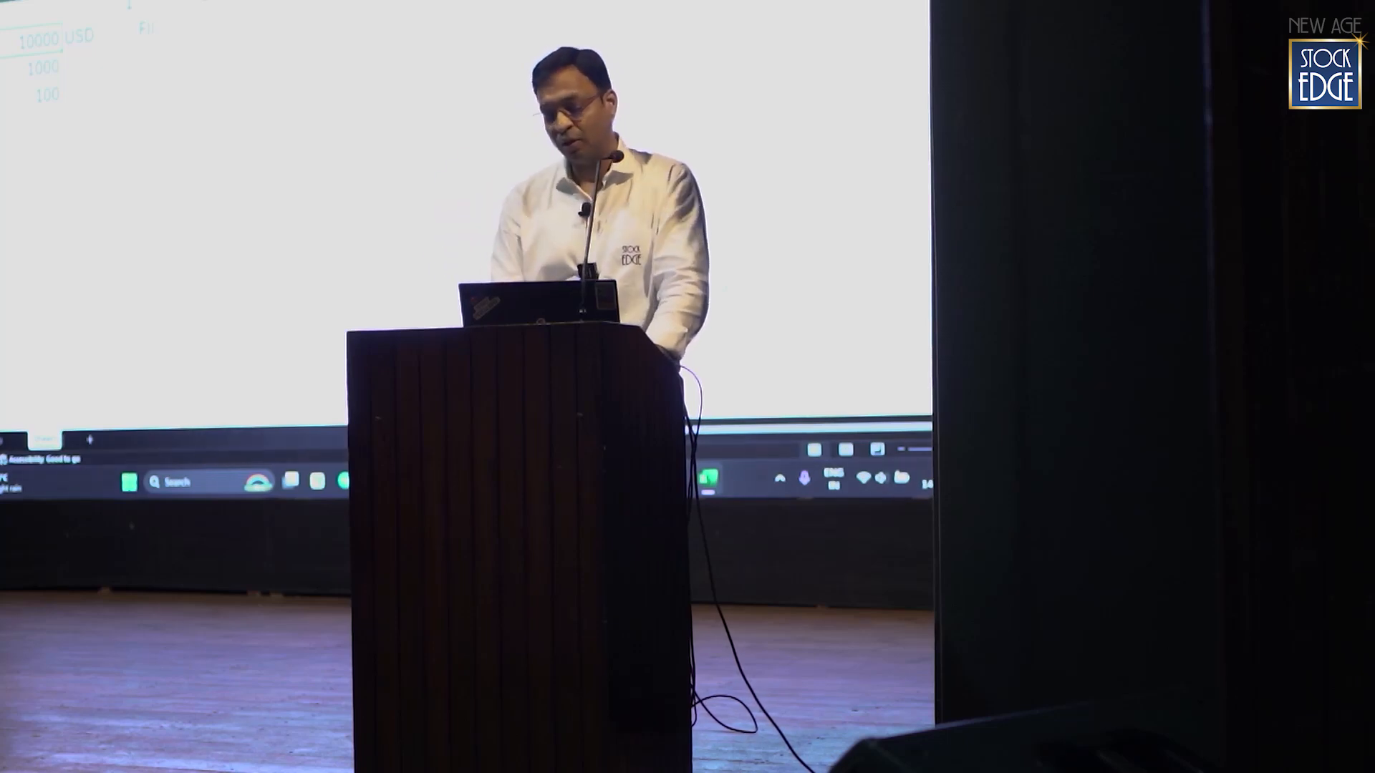
Step: Switch back to StockEdge and view the market news in the Updates section of News & Updates
{"action": "key", "text": "alt+Tab"}
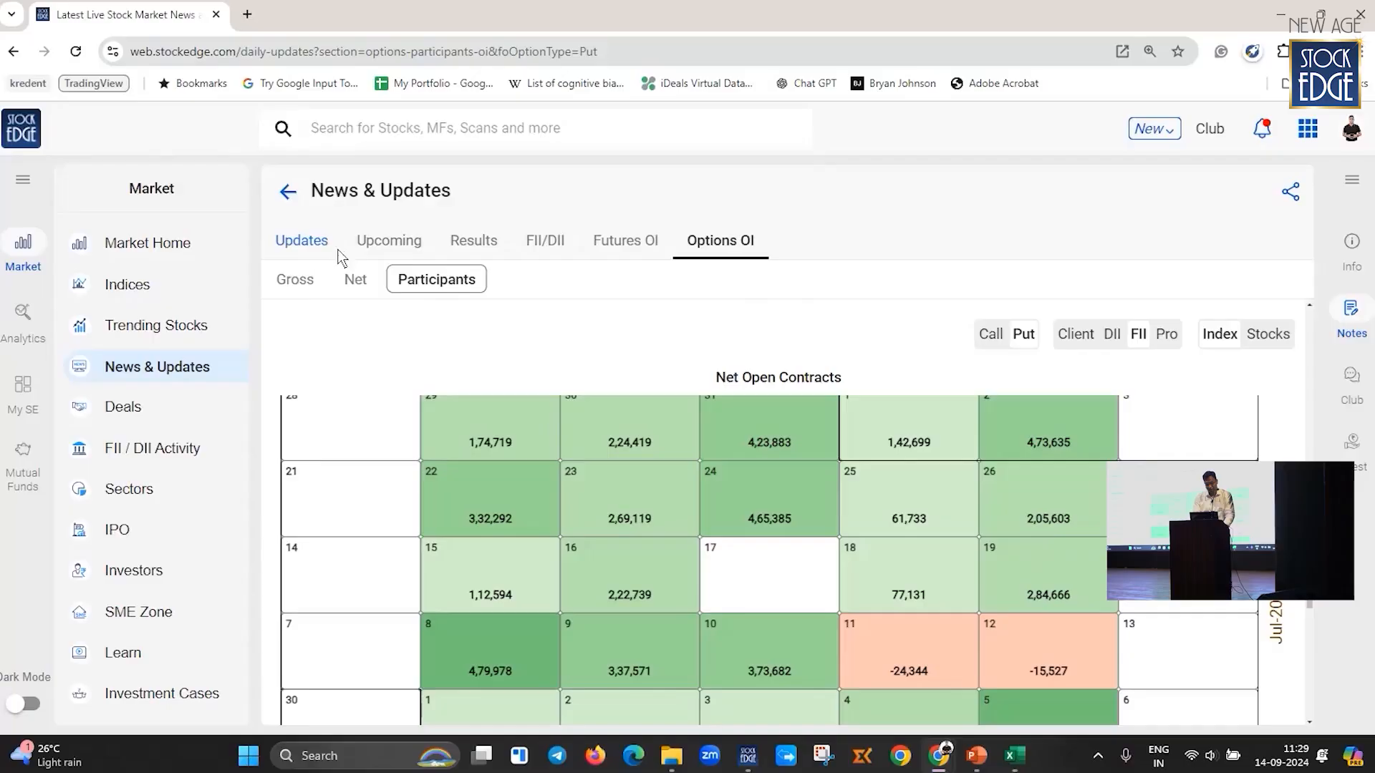
{"action": "left_click", "coordinate": [333, 243]}
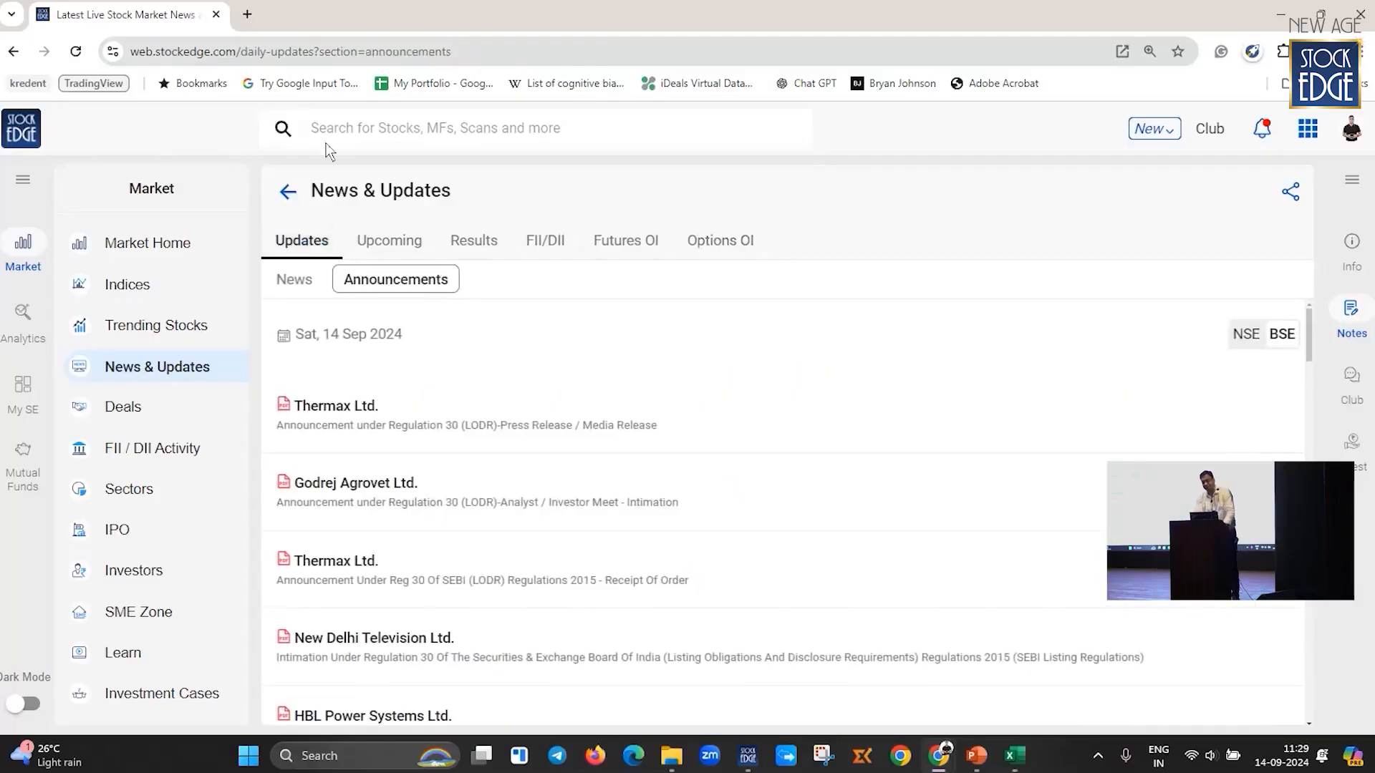
{"action": "left_click", "coordinate": [278, 282]}
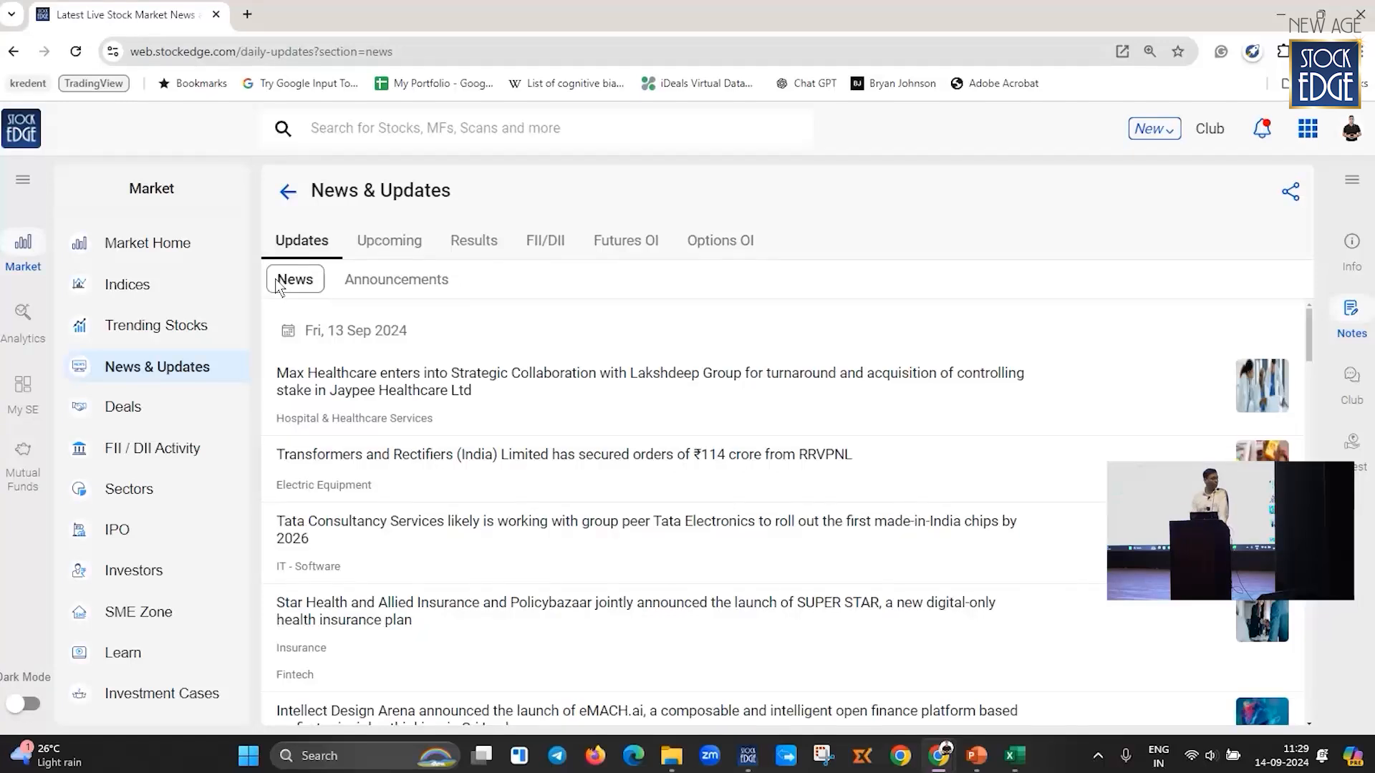
Step: Return to the Excel workbook and enter News in cell B4, beside the 100 value
{"action": "key", "text": "alt+Tab"}
{"action": "key", "text": "Down"}
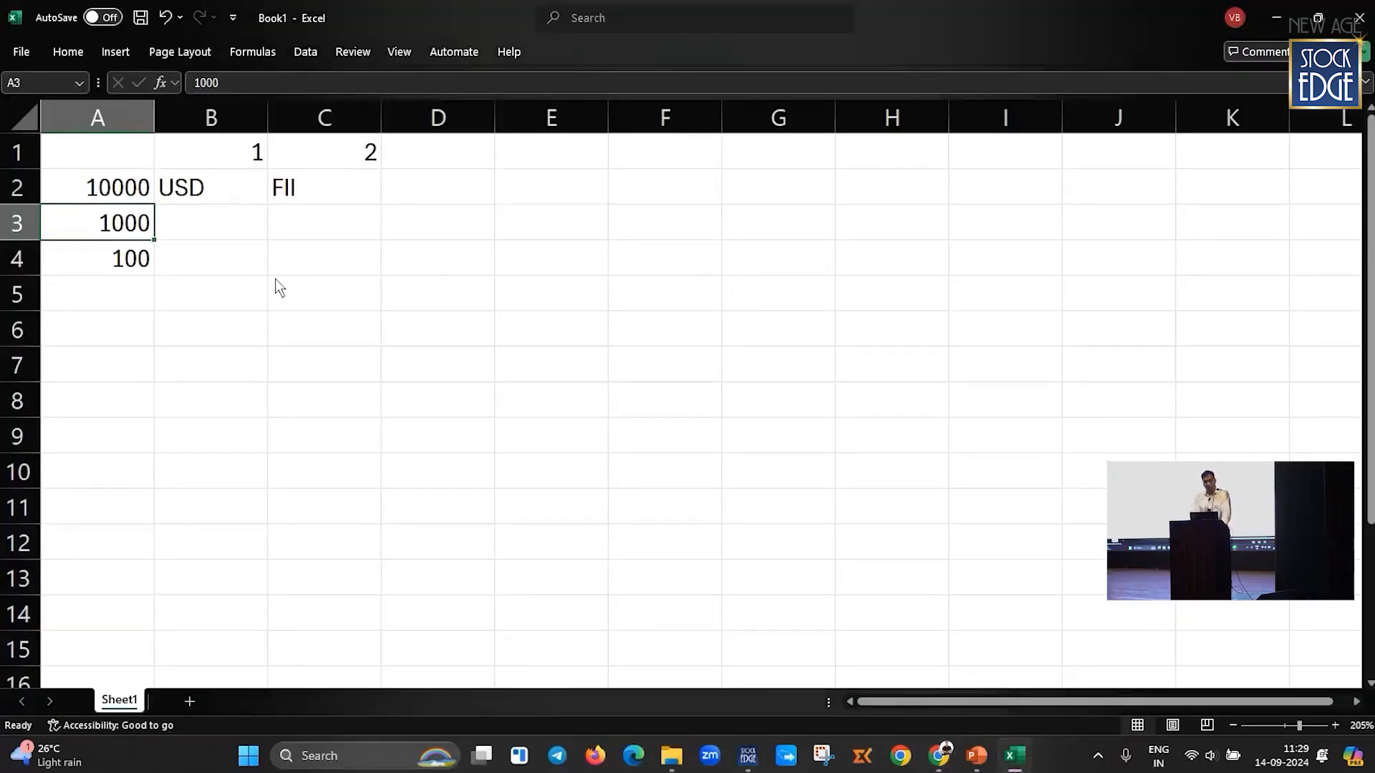
{"action": "key", "text": "Right"}
{"action": "key", "text": "Right"}
{"action": "key", "text": "Down"}
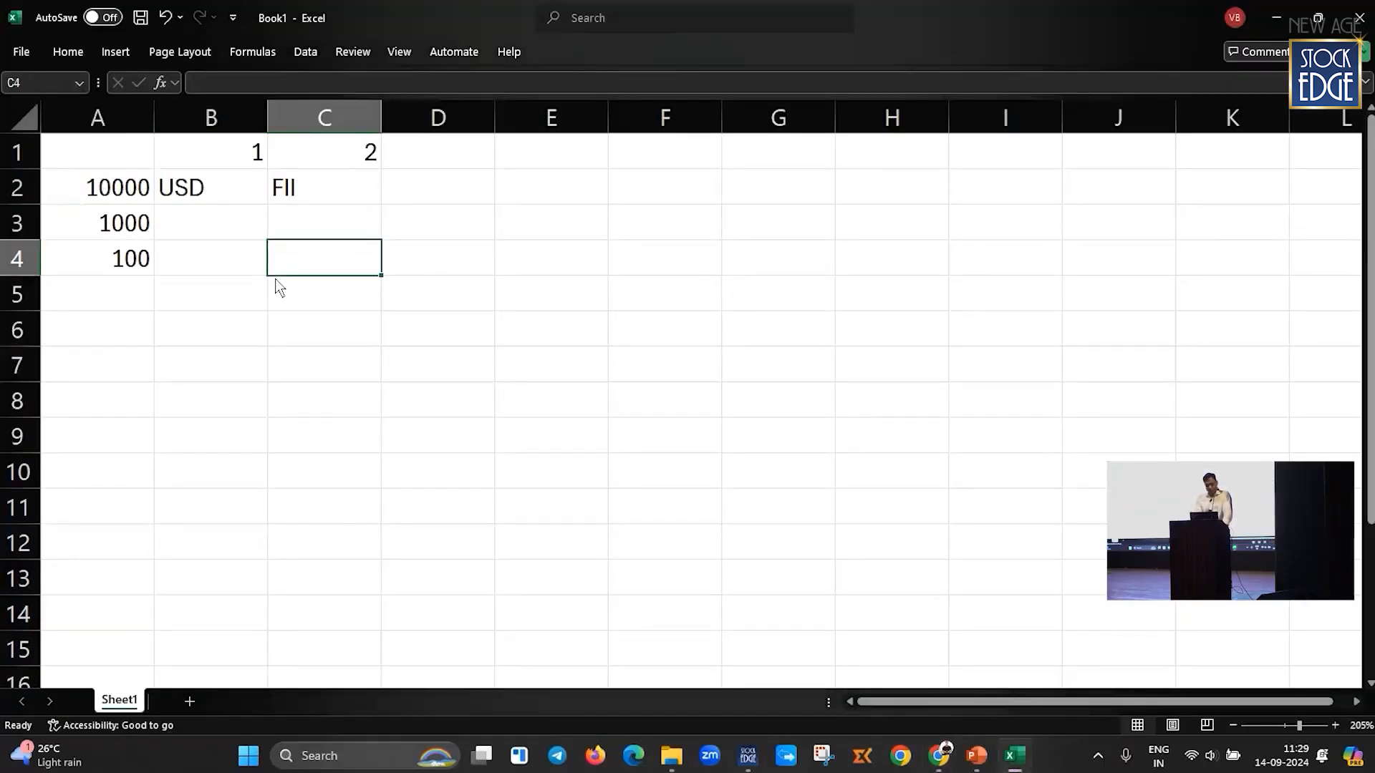
{"action": "key", "text": "Left"}
{"action": "type", "text": "News"}
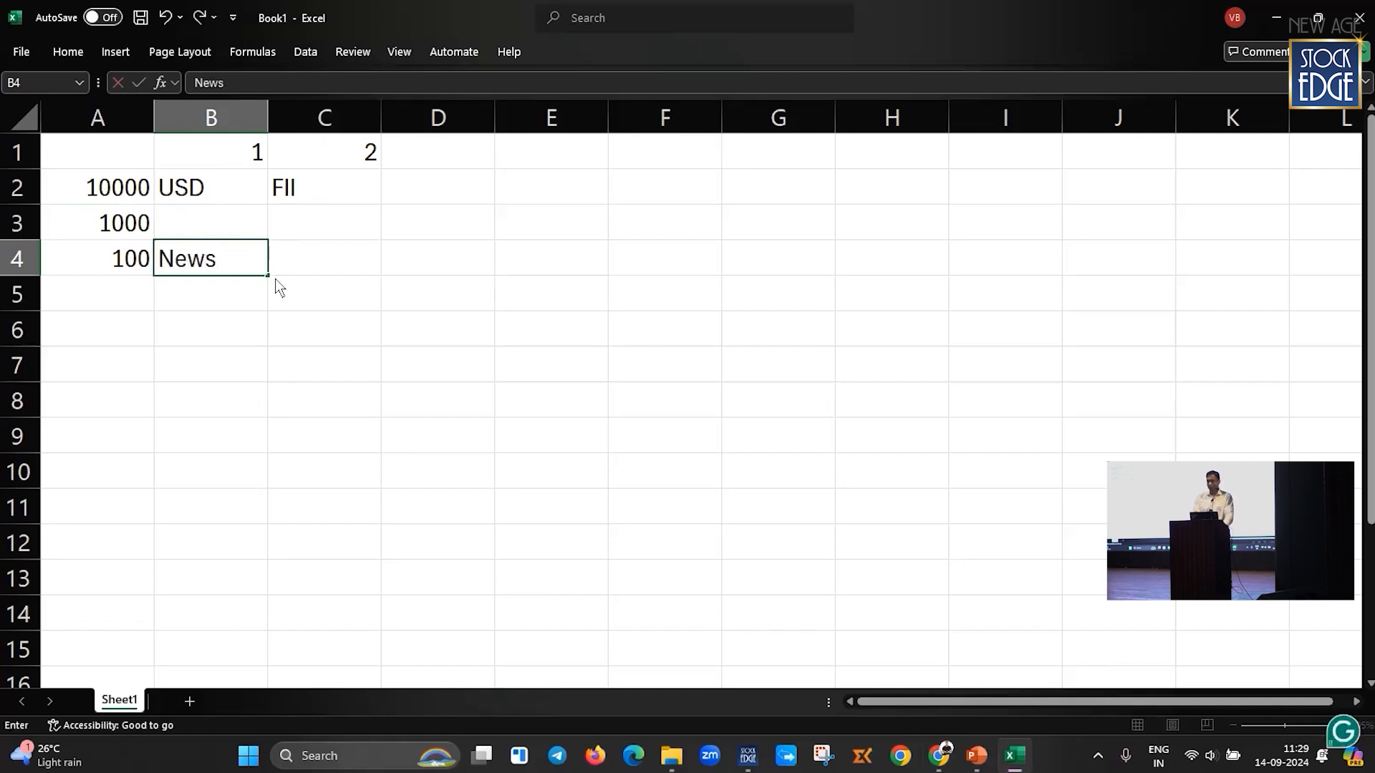
{"action": "key", "text": "Tab"}
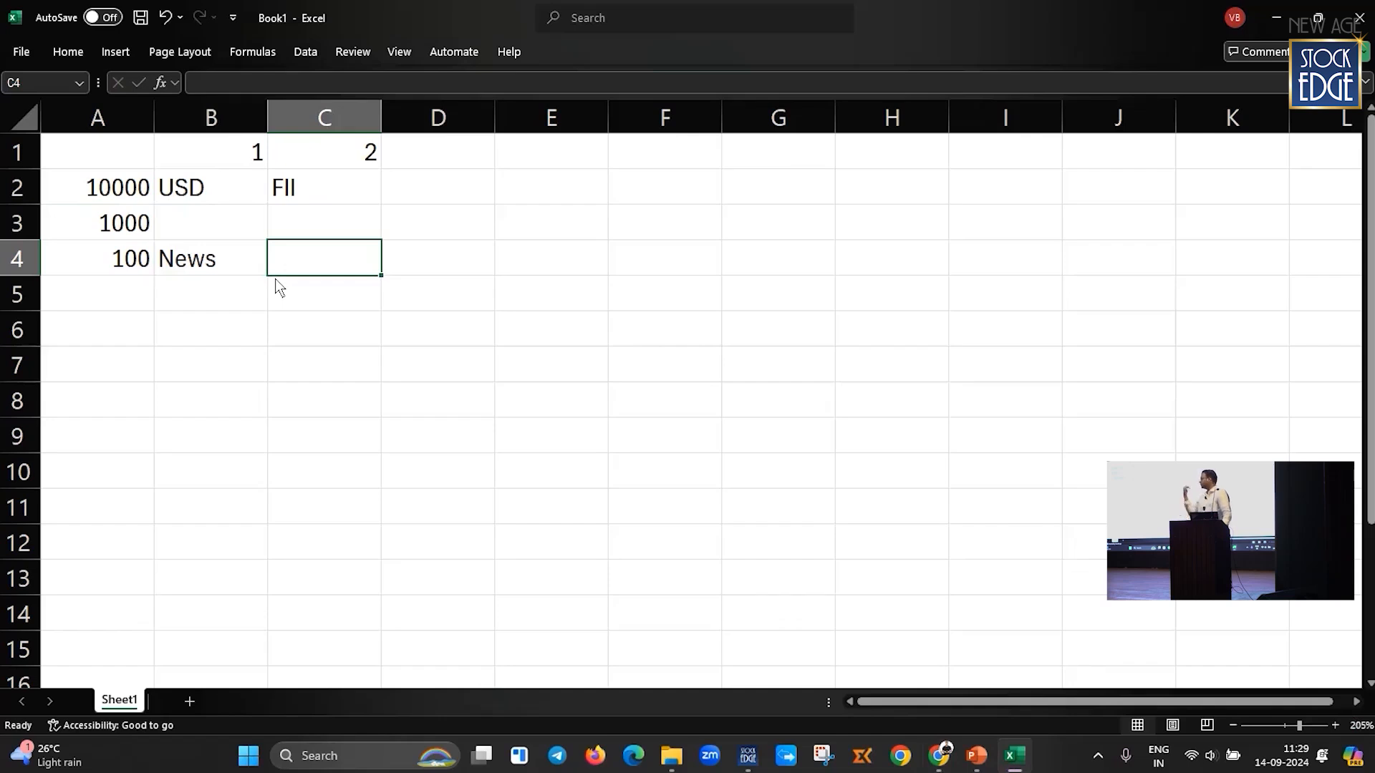
Step: Switch to the StockEdge City Meets presentation in PowerPoint to view the Data slide's table of trader and investor types
{"action": "key", "text": "alt+Tab"}
{"action": "key", "text": "alt+Tab"}
{"action": "key", "text": "alt+Tab"}
{"action": "key", "text": "alt+Tab"}
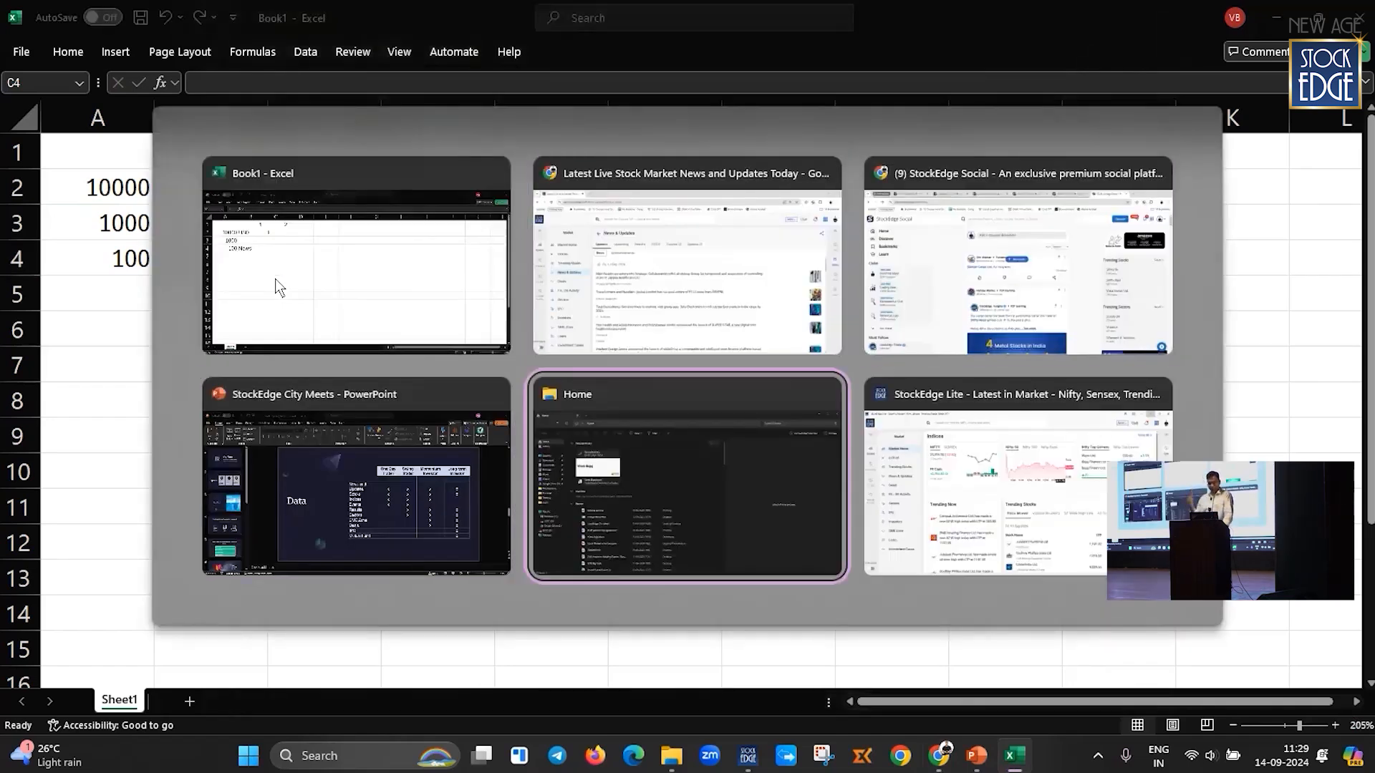
{"action": "key", "text": "alt+shift+Tab"}
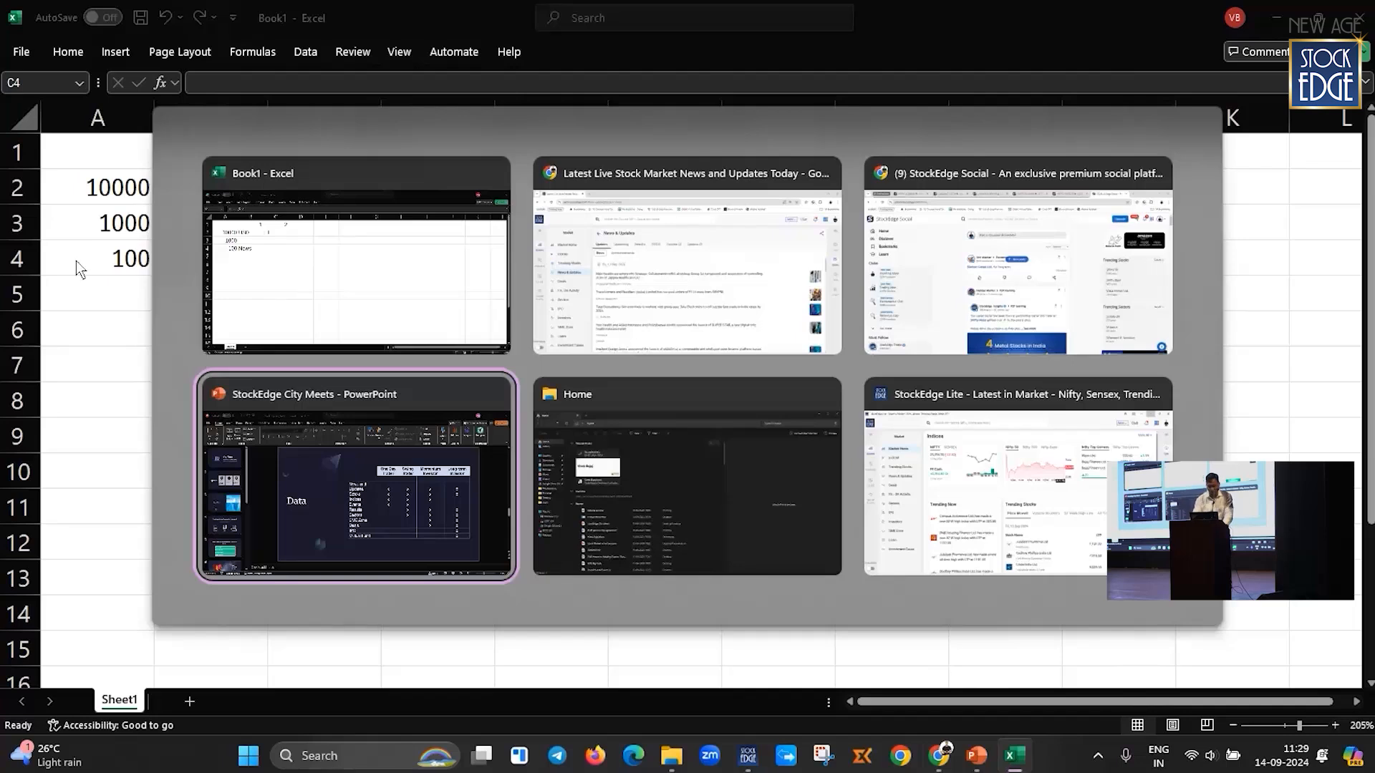
{"action": "left_click", "coordinate": [289, 401]}
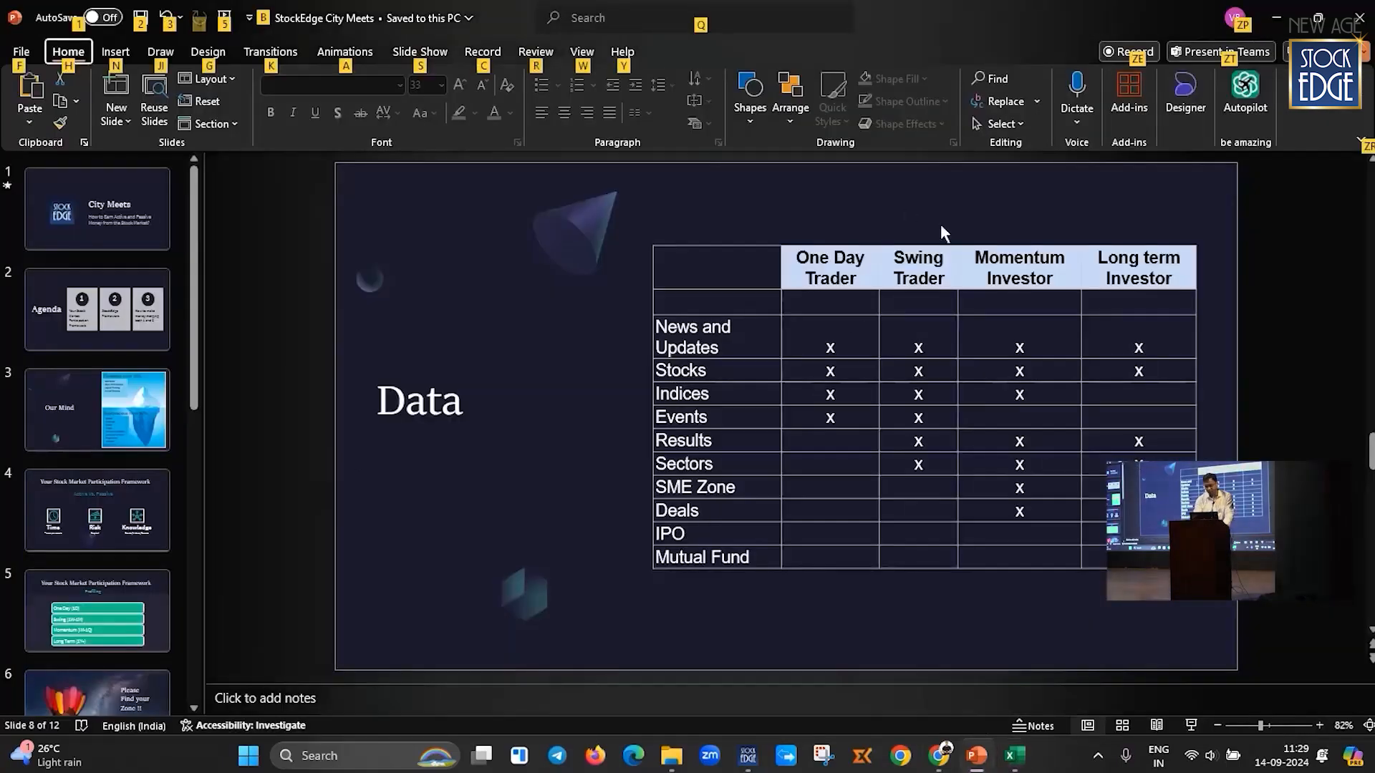